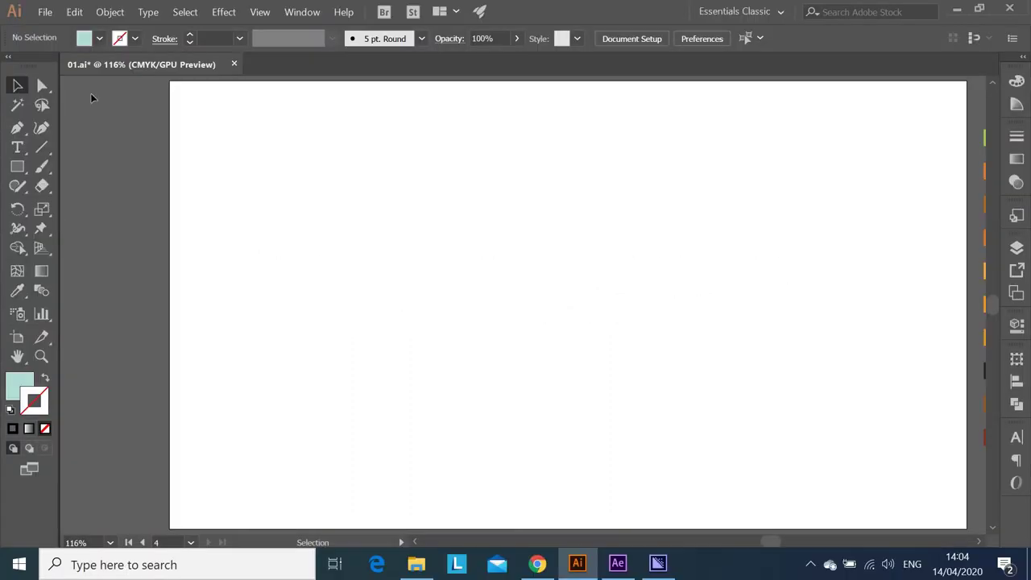
Step: Draw a wide rectangle mid-artboard with no fill and a black outline
left_click(14, 129)
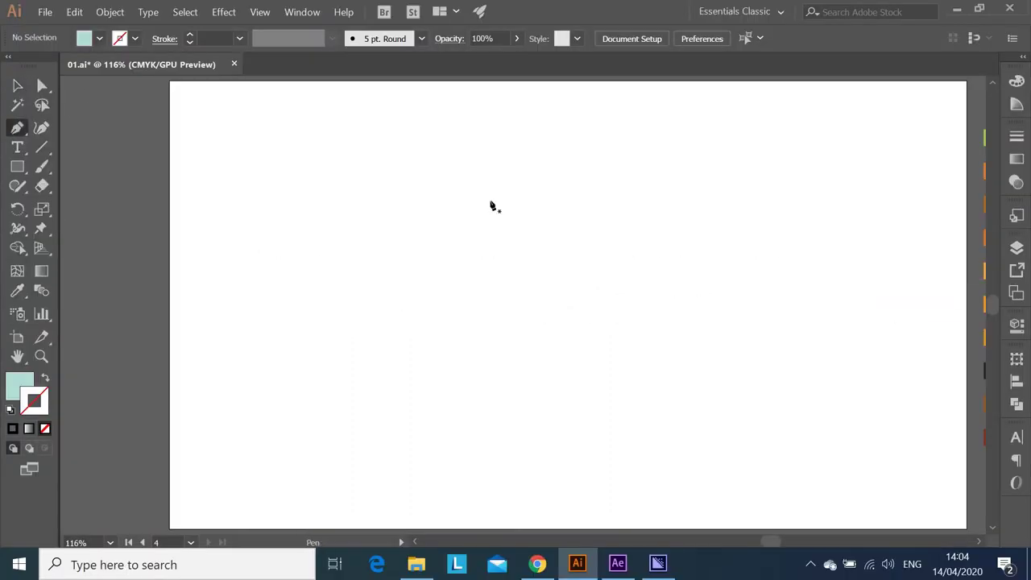
key("m")
left_click_drag(383, 231, 732, 412)
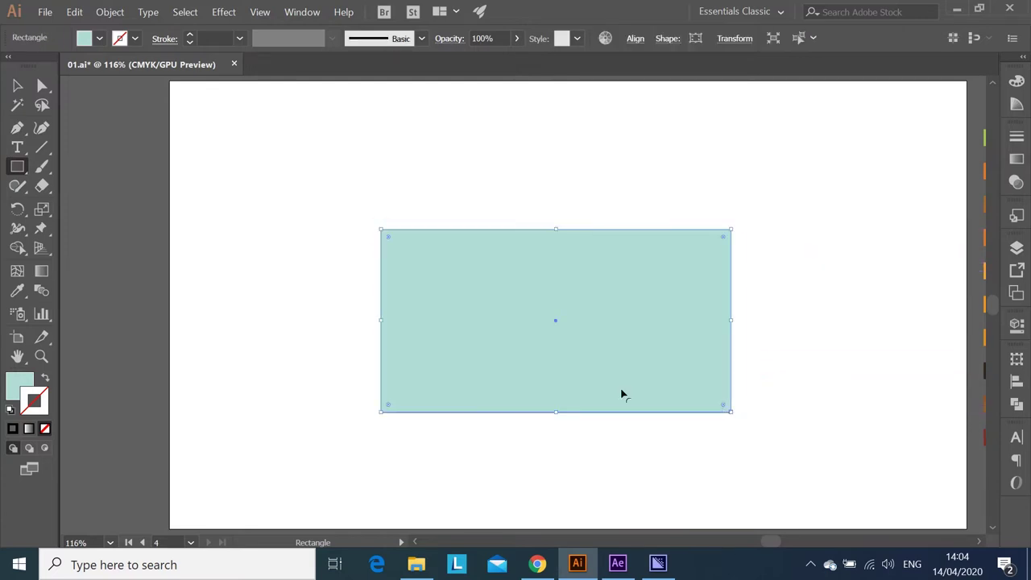
left_click(20, 386)
left_click(240, 39)
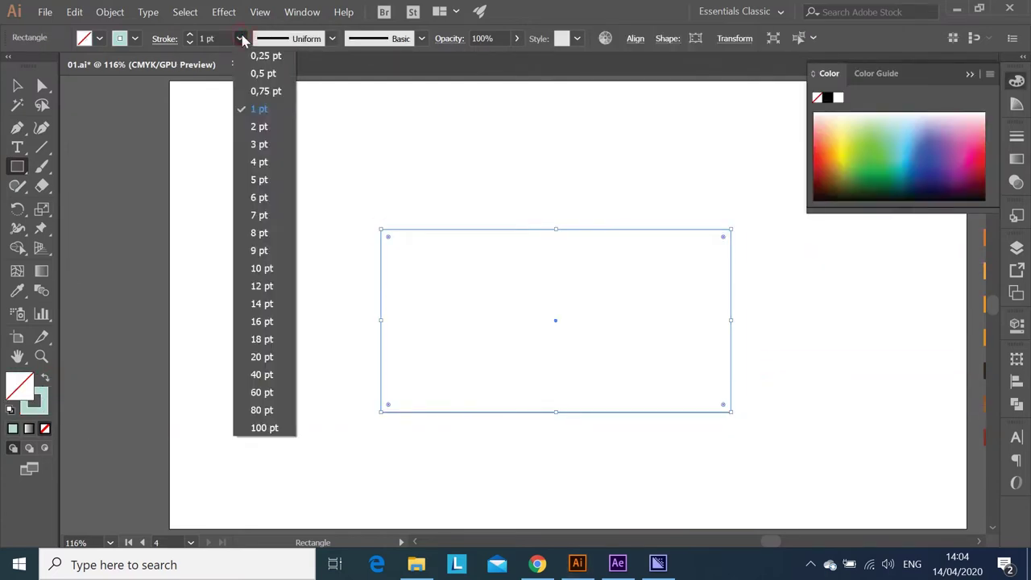
left_click(135, 40)
left_click(45, 64)
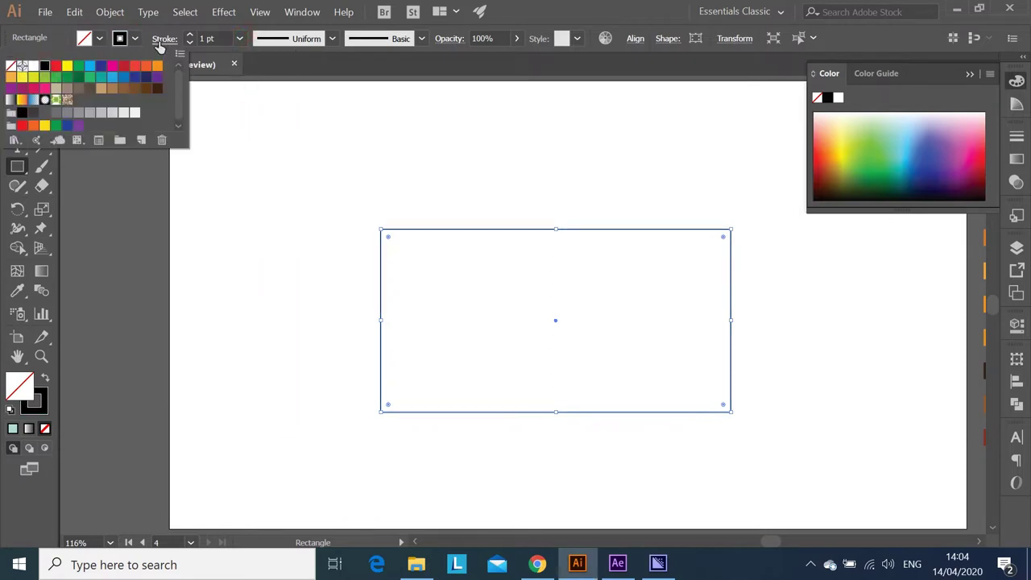
Step: Shift the rectangle slightly right and narrow it from its right edge
key("Escape")
key("v")
left_click(246, 293)
left_click(1013, 81)
left_click_drag(685, 234, 700, 234)
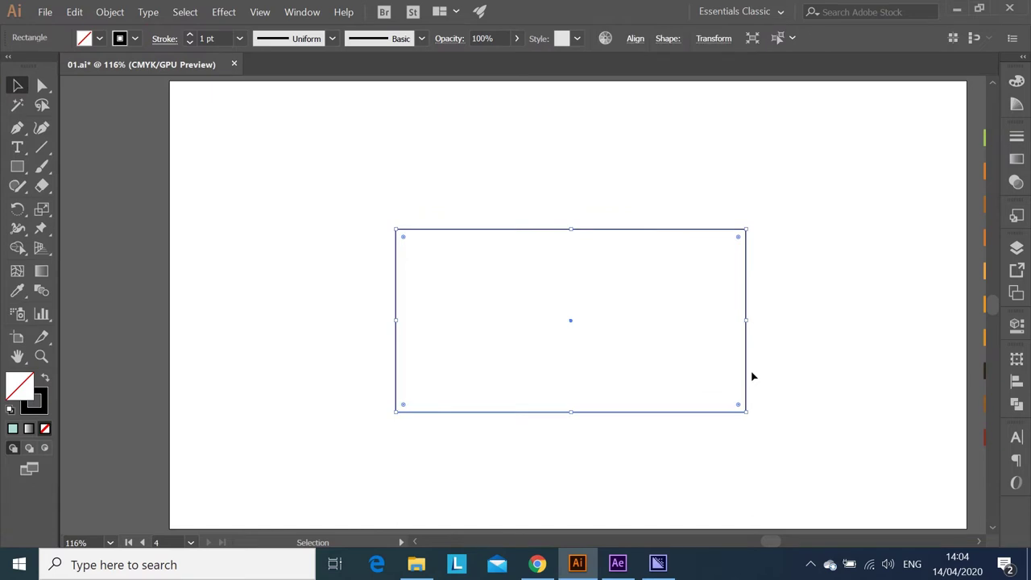
left_click_drag(747, 321, 723, 320)
left_click(742, 352)
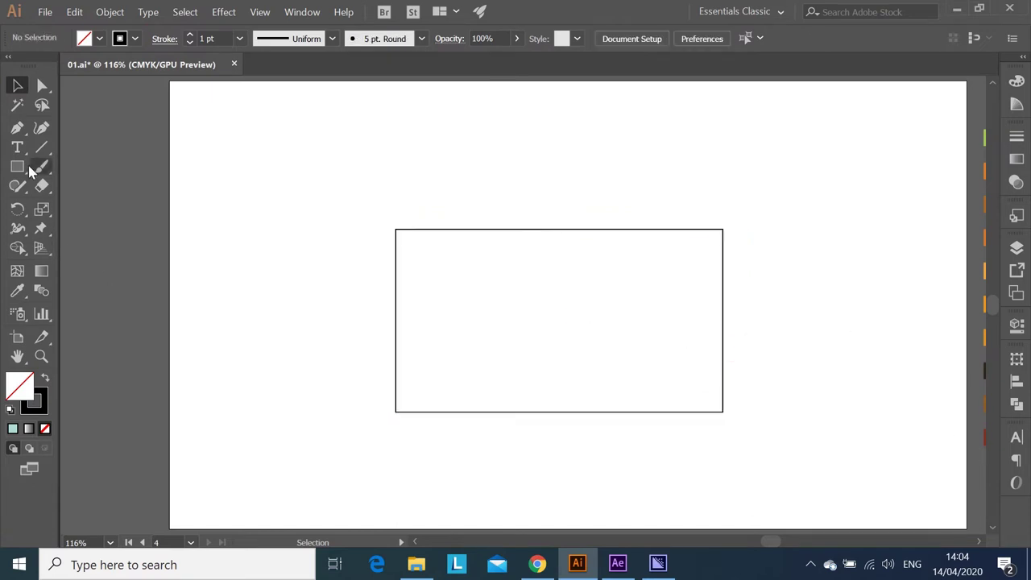
key("m")
scroll(451, 299, "up", 2)
scroll(388, 194, "down", 1)
Step: Draw a tall rectangle left of the wide one and make it a narrow strip
left_click_drag(340, 150, 396, 424)
key("v")
left_click(497, 290)
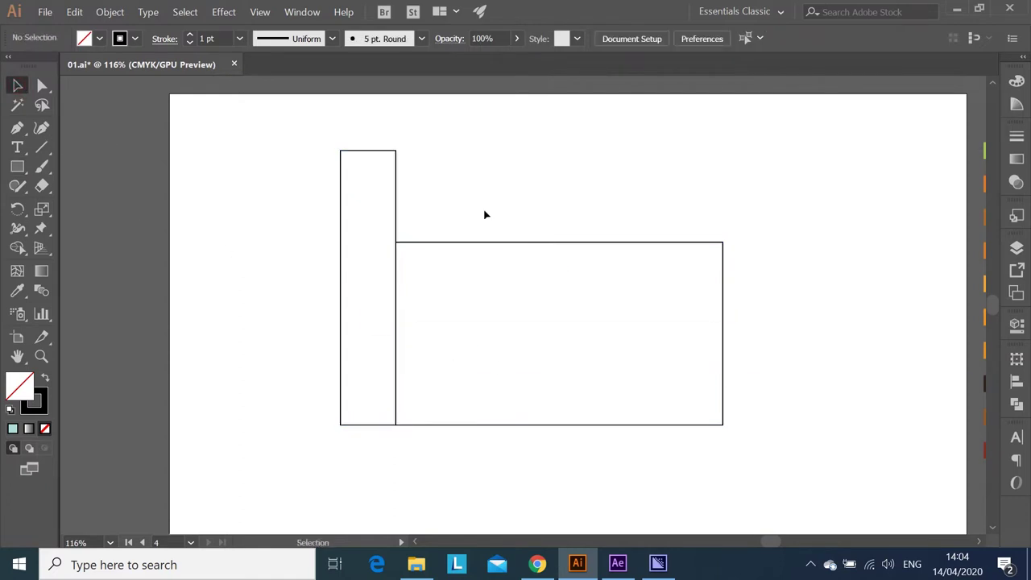
left_click(395, 195)
left_click_drag(339, 292, 377, 293)
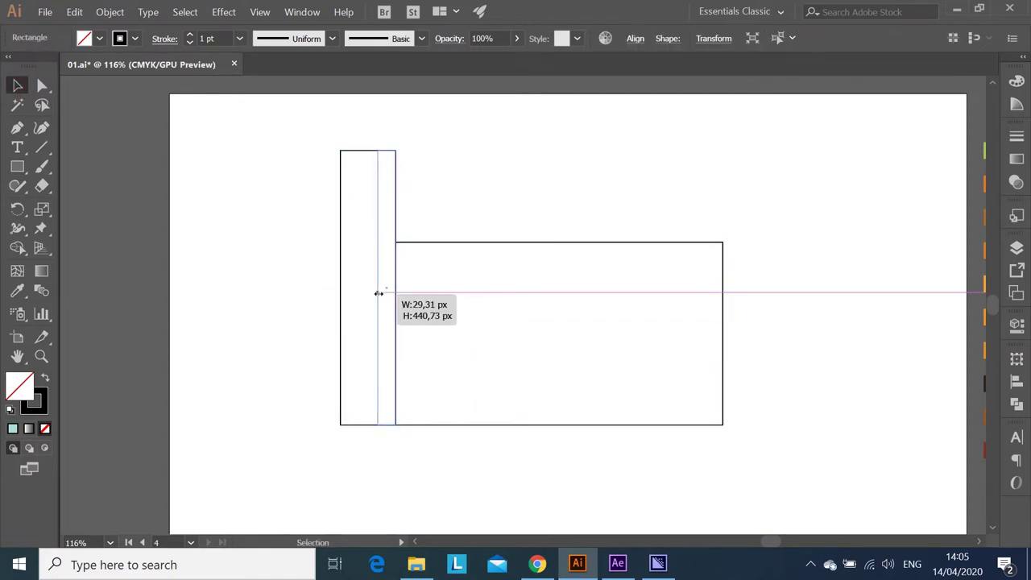
Step: Duplicate the strip twice to its left, aligning all three tops
left_click_drag(382, 296, 379, 281)
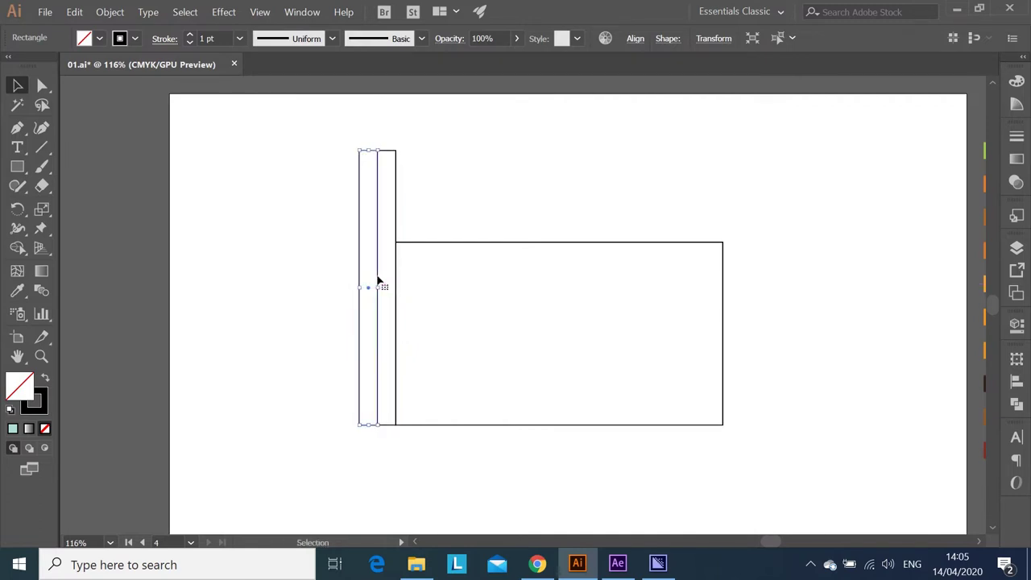
left_click_drag(378, 280, 359, 277)
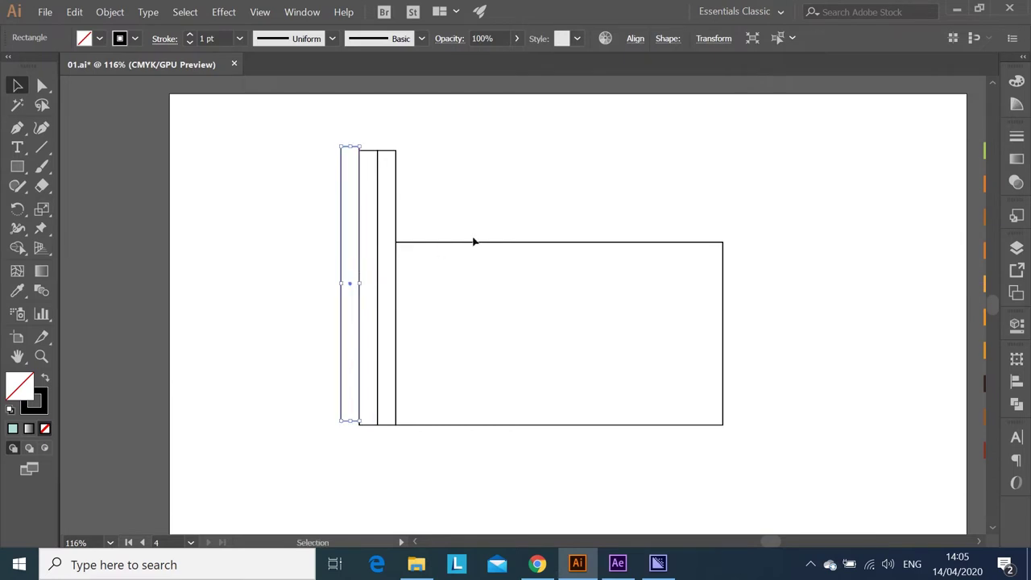
left_click_drag(361, 223, 360, 230)
left_click(433, 214)
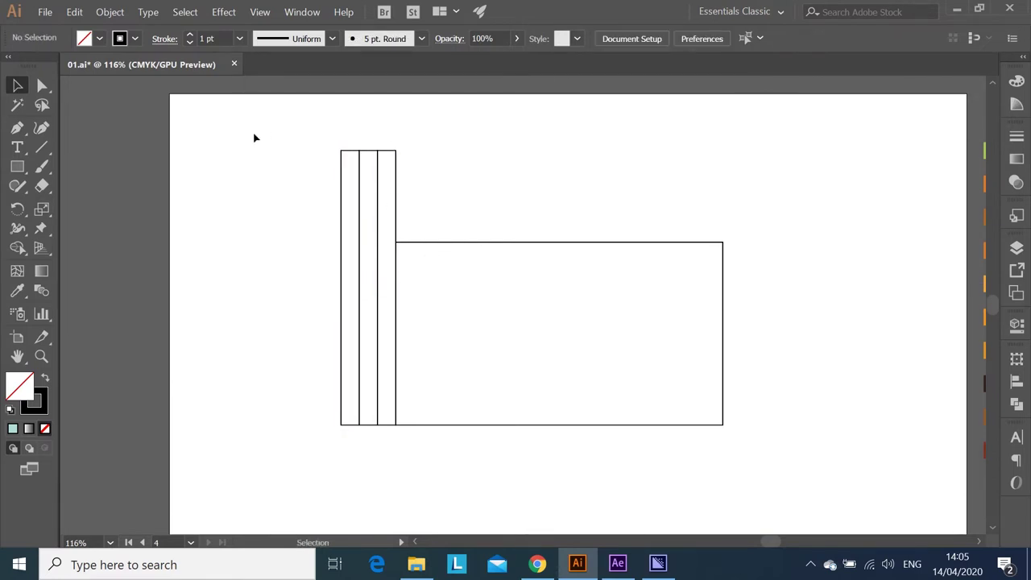
Step: Copy the three-strip tower to the right end of the wide rectangle
left_click_drag(461, 198, 461, 195)
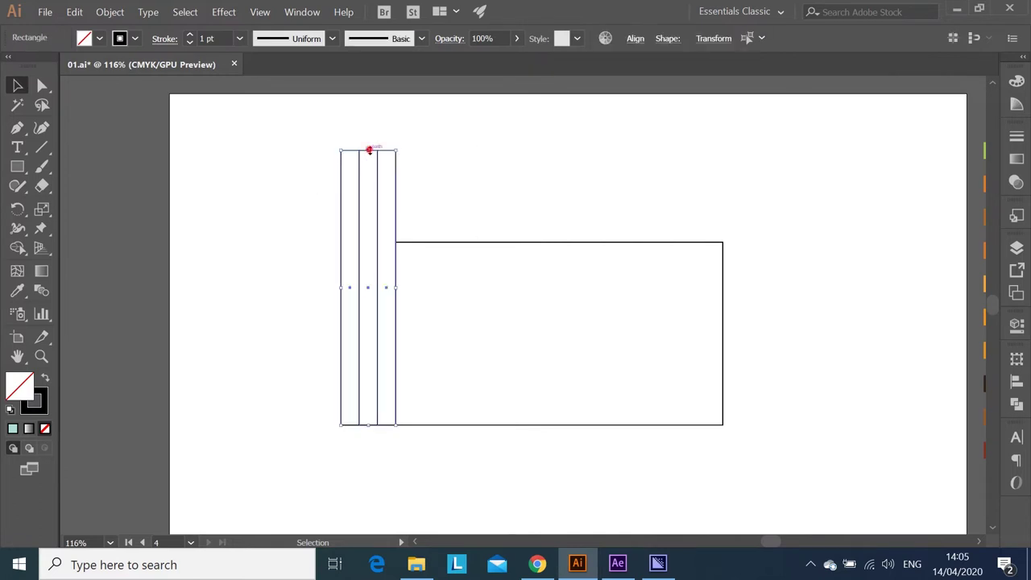
left_click_drag(379, 234, 762, 245)
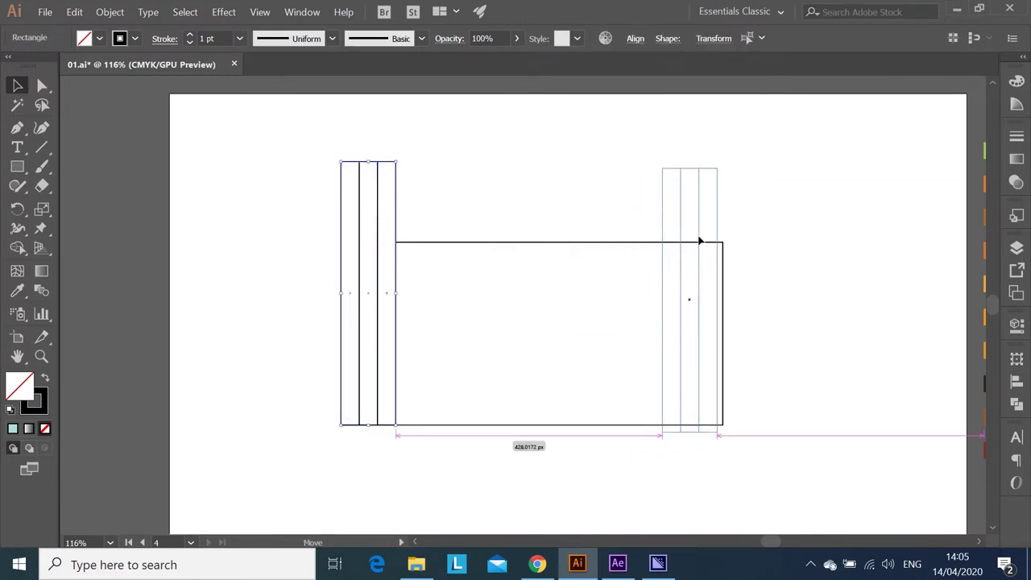
left_click(828, 320)
left_click(16, 167)
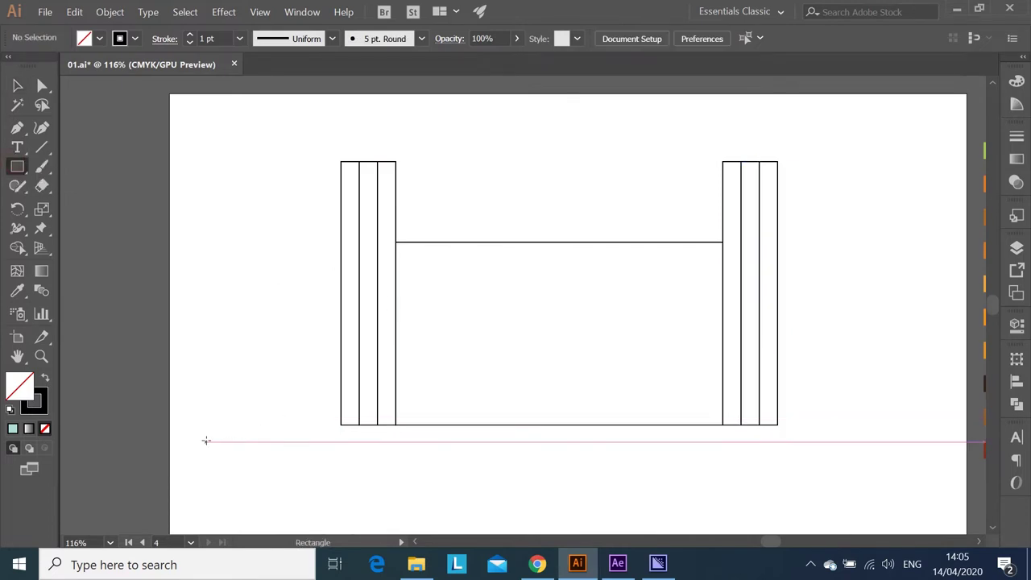
Step: Draw a thin base bar along the bottom of the building
left_click_drag(329, 435, 783, 427)
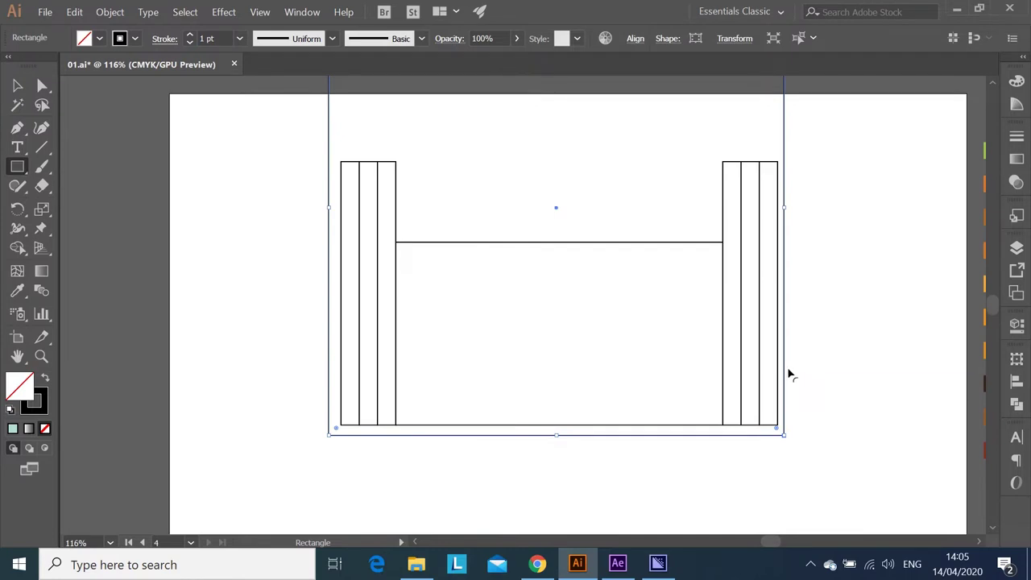
key("ctrl+z")
left_click_drag(328, 441, 789, 425)
left_click_drag(559, 443, 618, 430)
key("v")
left_click(636, 476)
Step: Horizontally centre the base bar under the middle rectangle
left_click_drag(595, 464, 578, 398)
left_click(1017, 382)
left_click(637, 242)
left_click(857, 393)
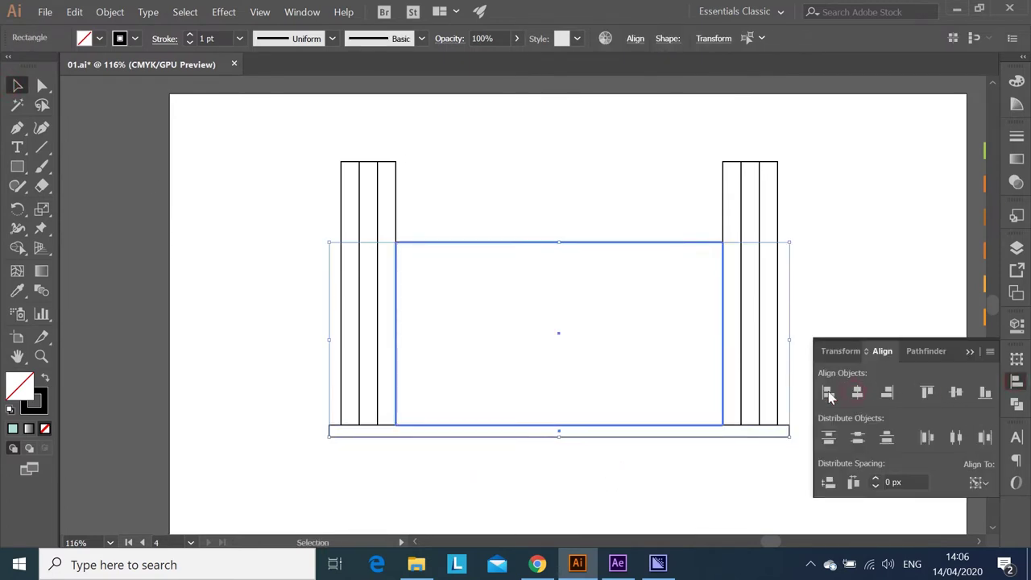
left_click(670, 458)
Step: Place a copy of the base bar below it and widen it on both sides
left_click(610, 430)
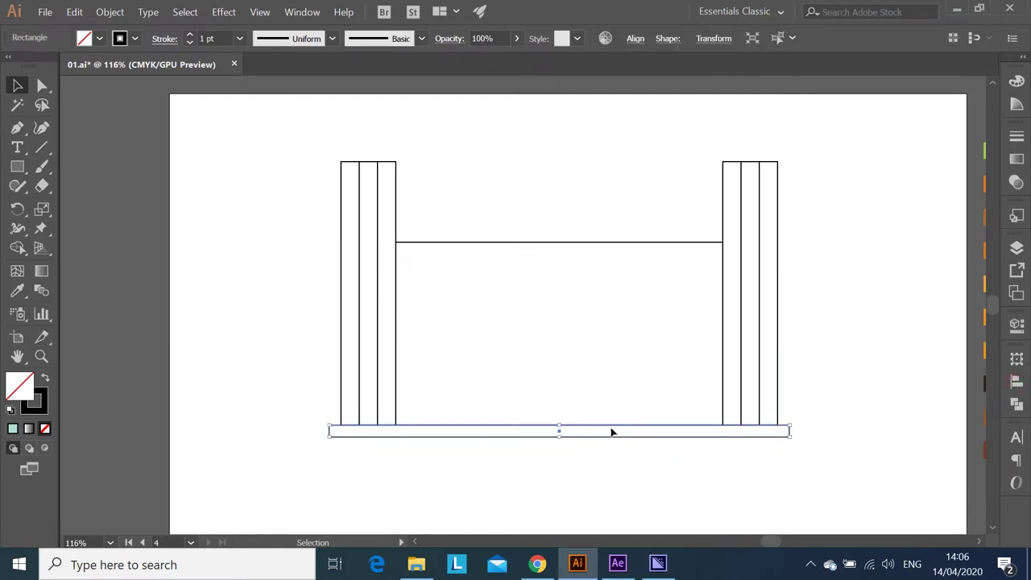
mouse_move(610, 431)
left_mouse_down()
mouse_move(614, 444)
mouse_move(603, 442)
left_mouse_up()
left_click(787, 460)
left_click(789, 442)
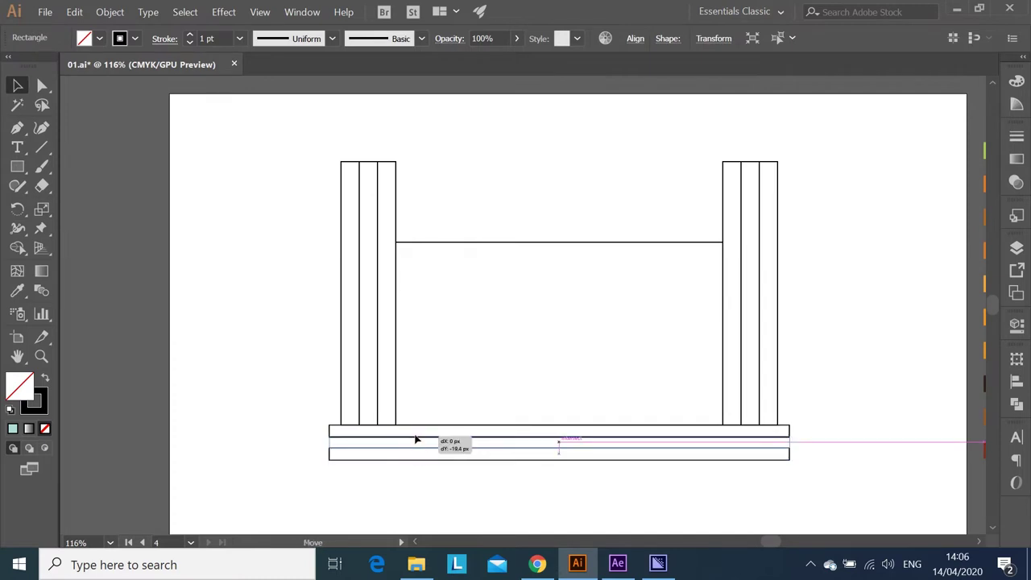
left_click_drag(329, 448, 321, 446)
left_click_drag(790, 447, 802, 447)
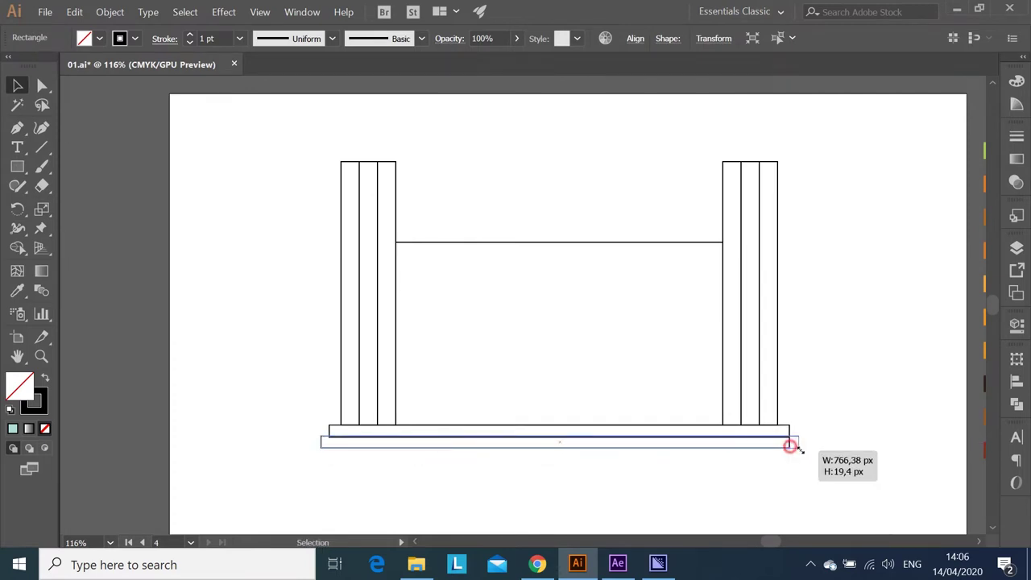
Step: Centre the two base bars horizontally on each other
left_click_drag(605, 453, 607, 435)
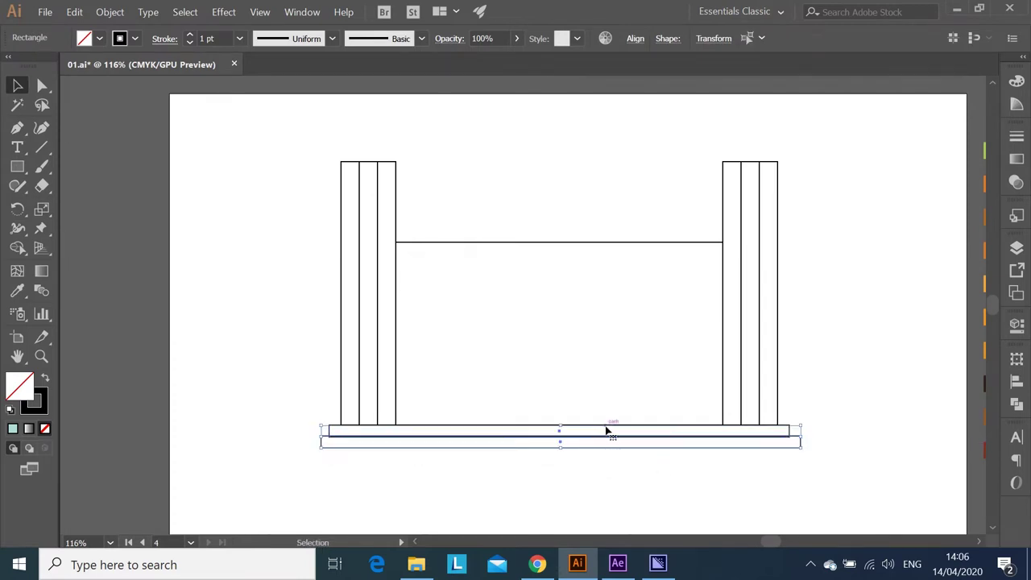
left_click(1017, 248)
left_click(1017, 382)
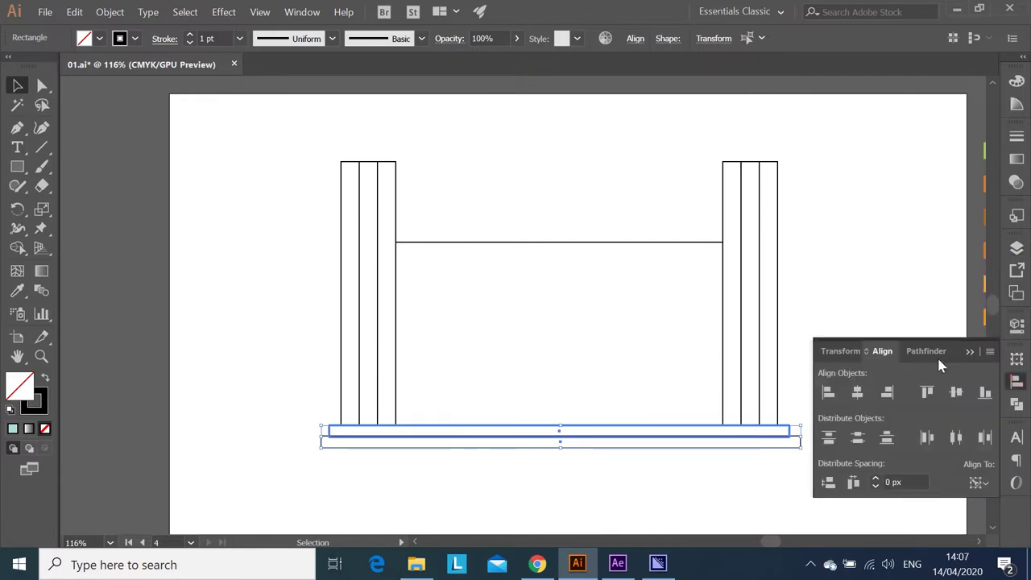
left_click(861, 392)
left_click(718, 459)
left_click(746, 448)
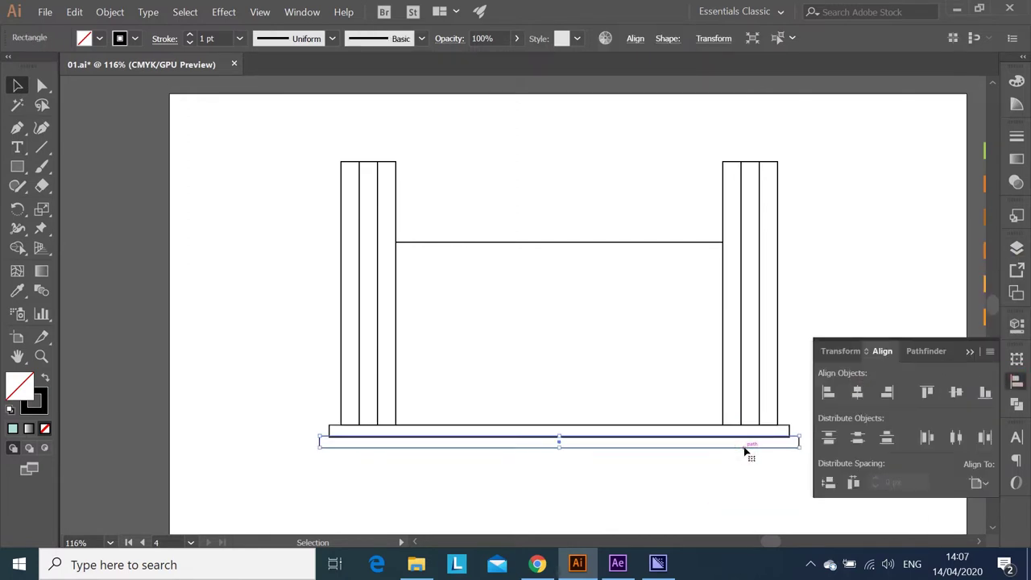
left_click(770, 430)
left_click(790, 425)
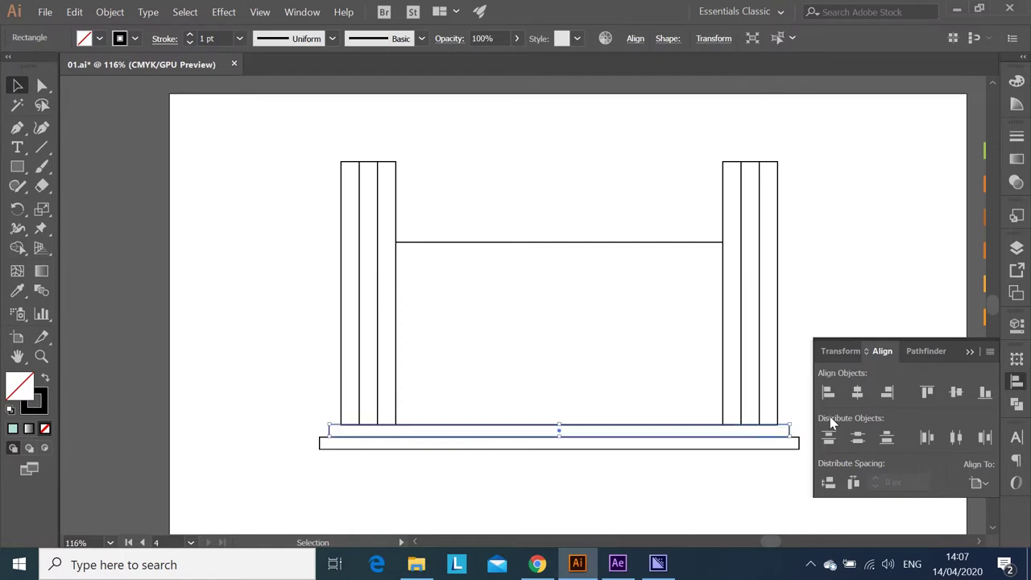
left_click(812, 369)
left_click(898, 352)
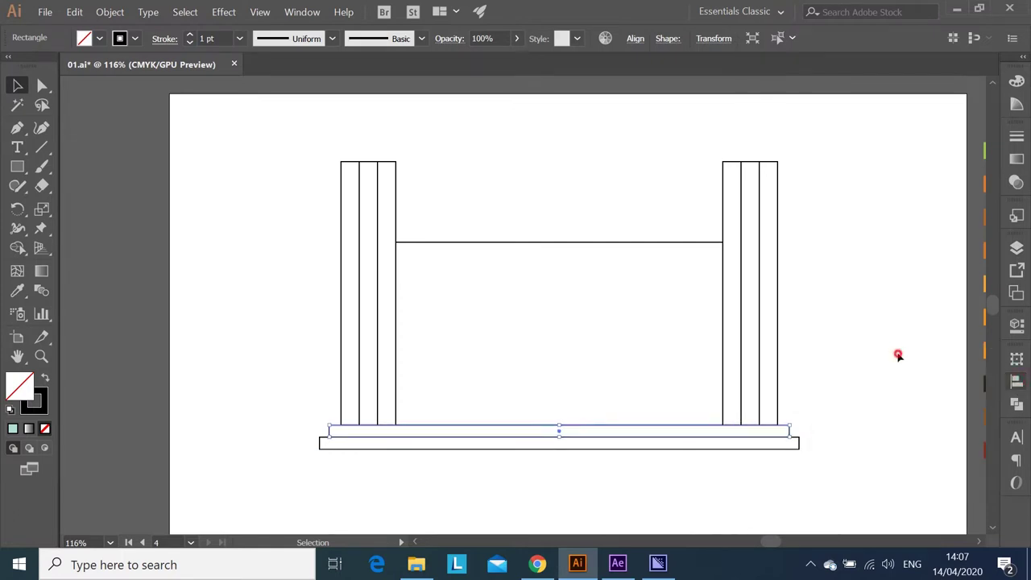
Step: Draw a thin crossbar between the towers and a smaller rectangle on top of it
left_click(20, 168)
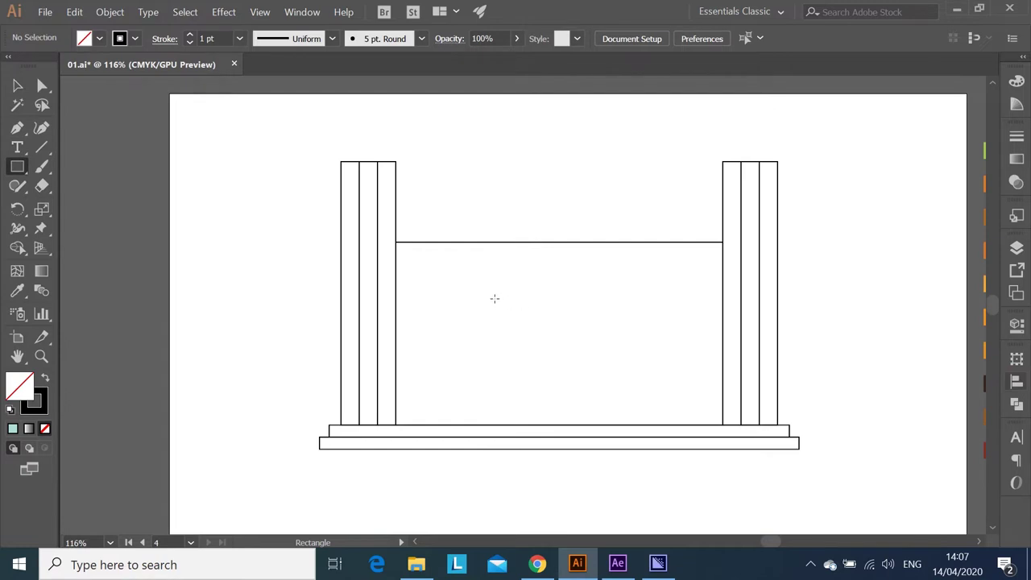
left_click_drag(395, 226, 723, 242)
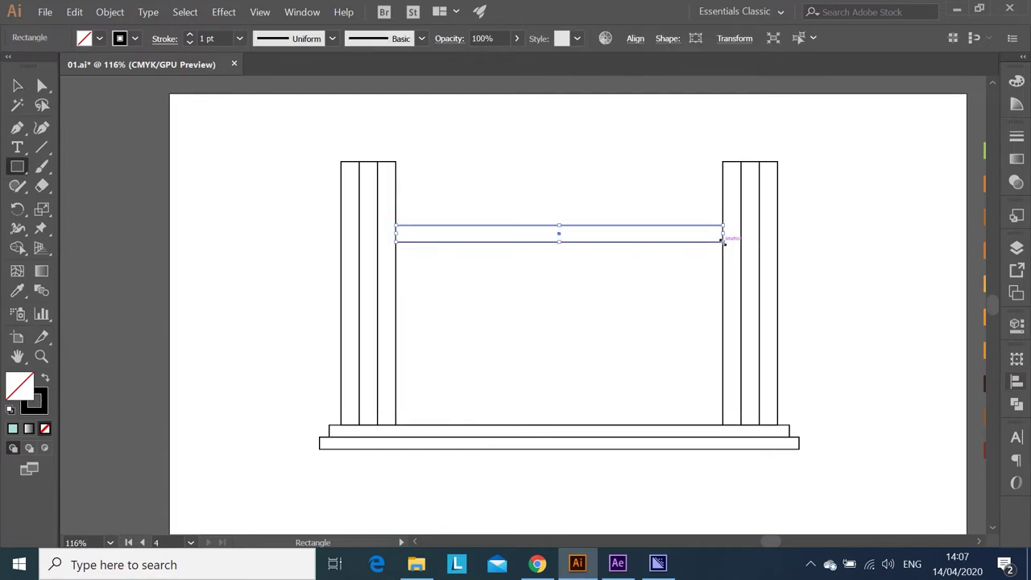
left_click_drag(440, 208, 670, 225)
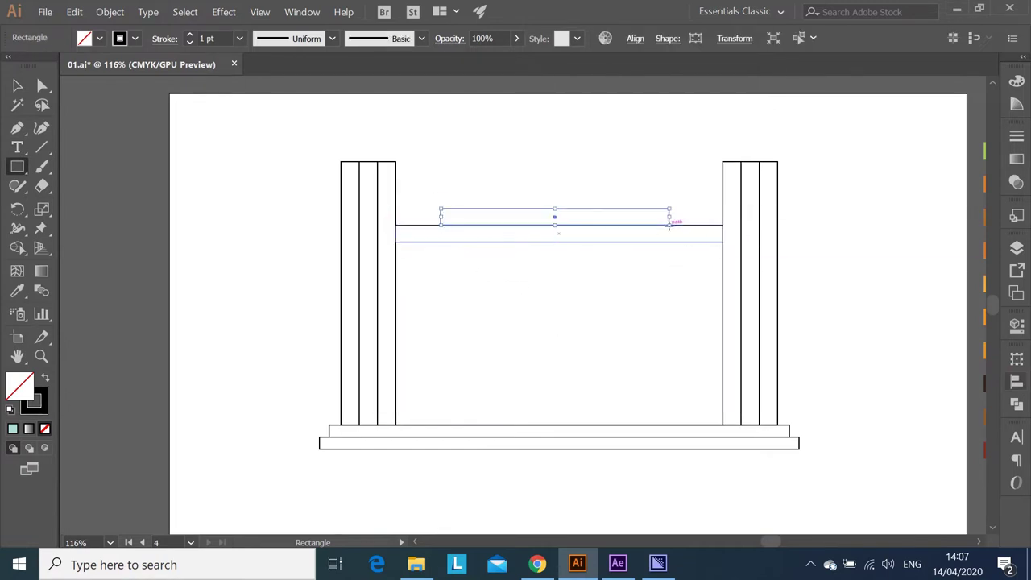
left_click_drag(554, 209, 554, 203)
scroll(612, 214, "up", 3)
scroll(684, 224, "down", 2)
Step: Draw a circle over the small rectangle and centre-align it to the rectangle
left_click(17, 131)
scroll(604, 285, "up", 3)
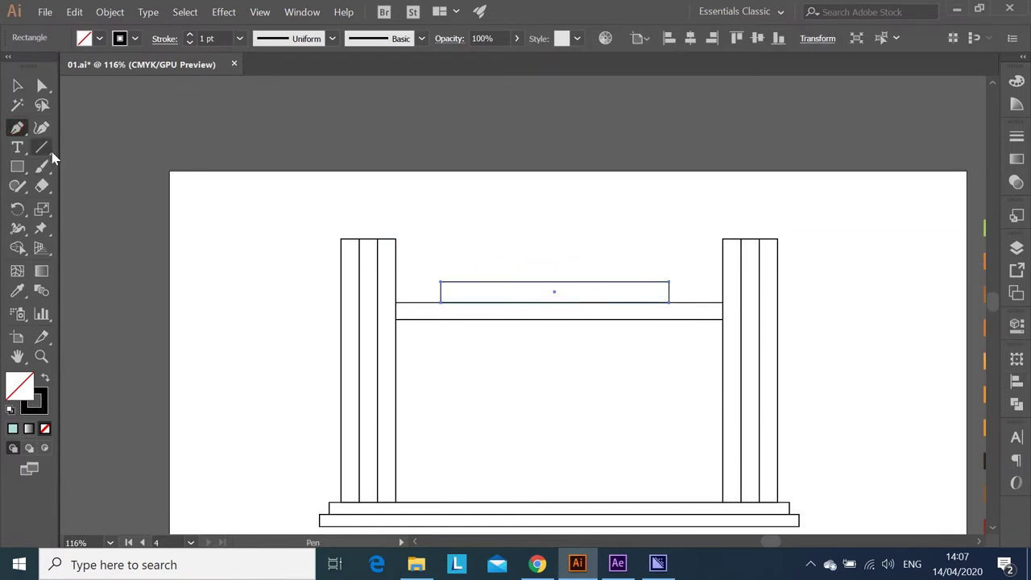
left_click_drag(16, 166, 88, 205)
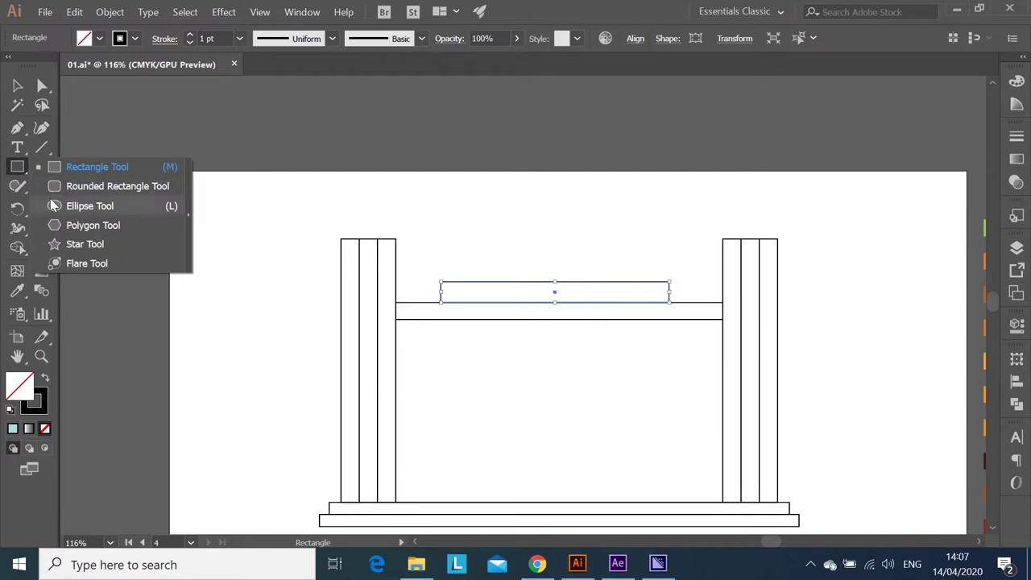
left_click_drag(476, 181, 657, 361)
key("v")
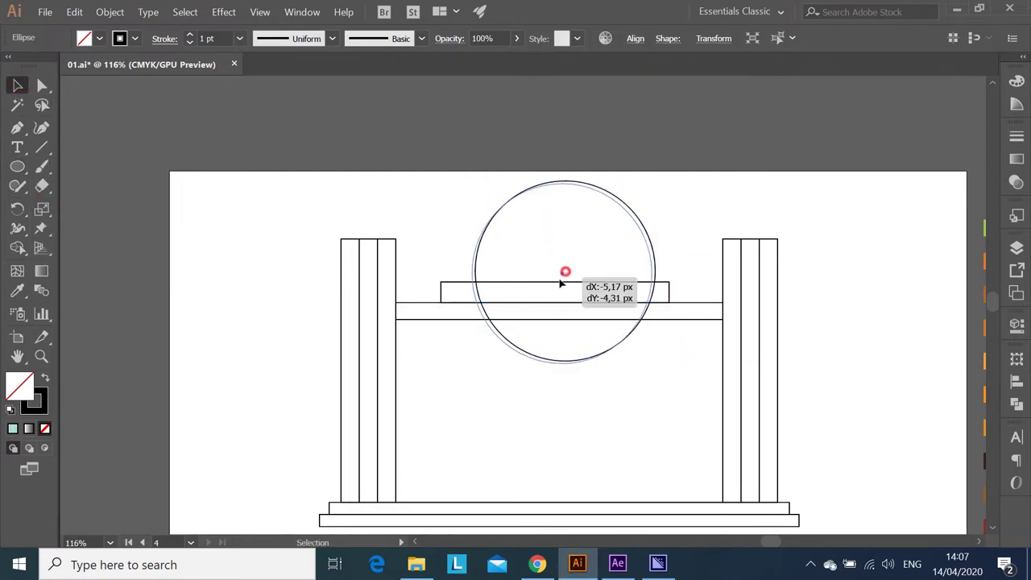
left_click_drag(564, 275, 559, 286)
left_click(639, 284, "shift")
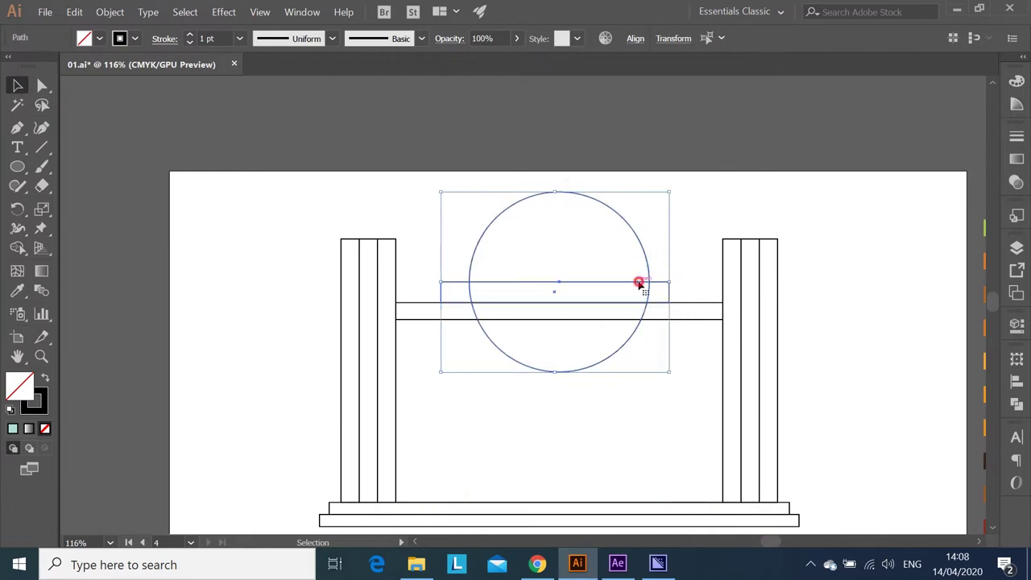
left_click(1016, 390)
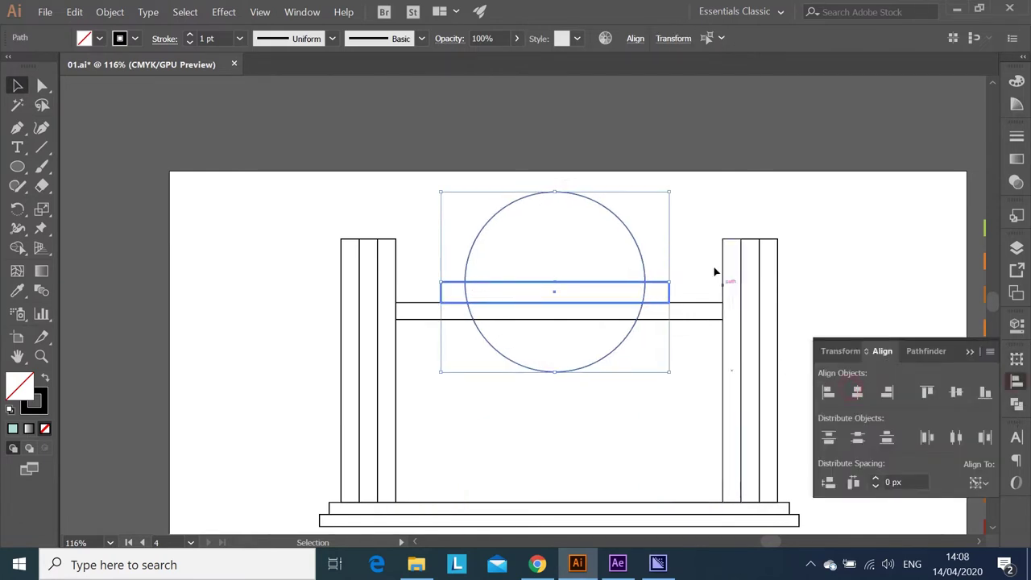
left_click(651, 237)
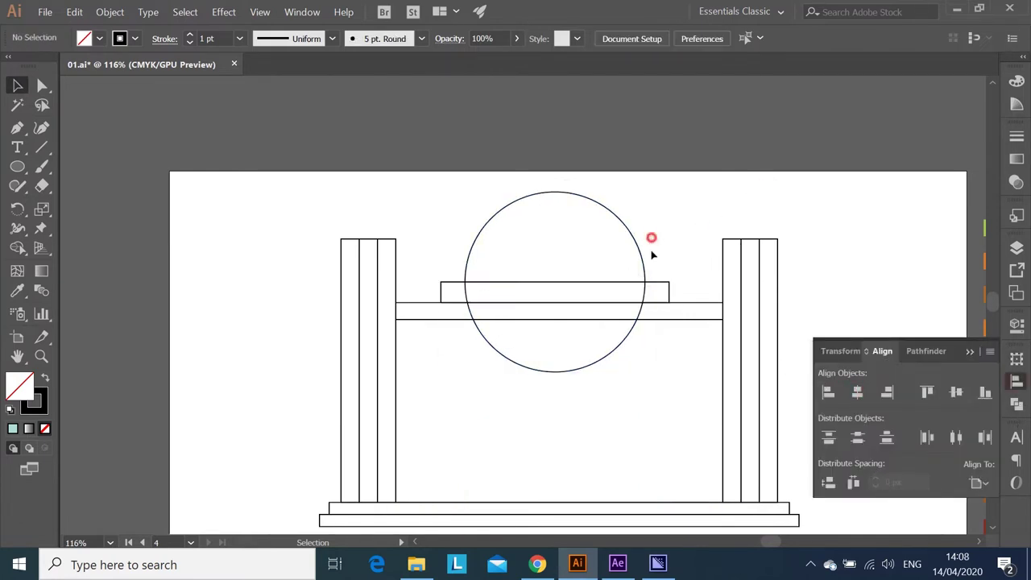
Step: Remove the circle's lower half with Shape Builder, leaving a half-circle dome
left_click(18, 251)
left_click(525, 344, "alt")
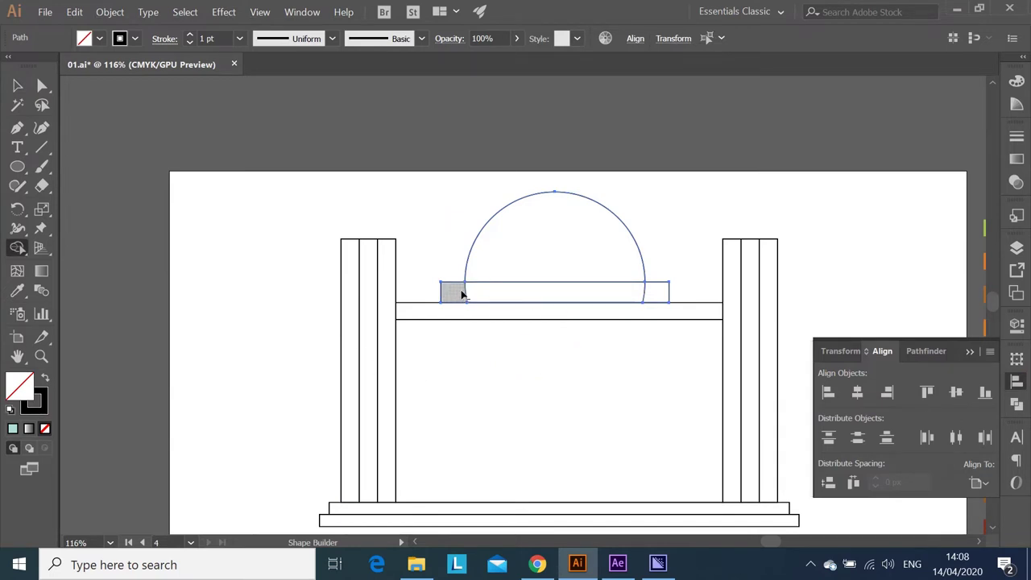
left_click_drag(462, 295, 564, 292)
key("v")
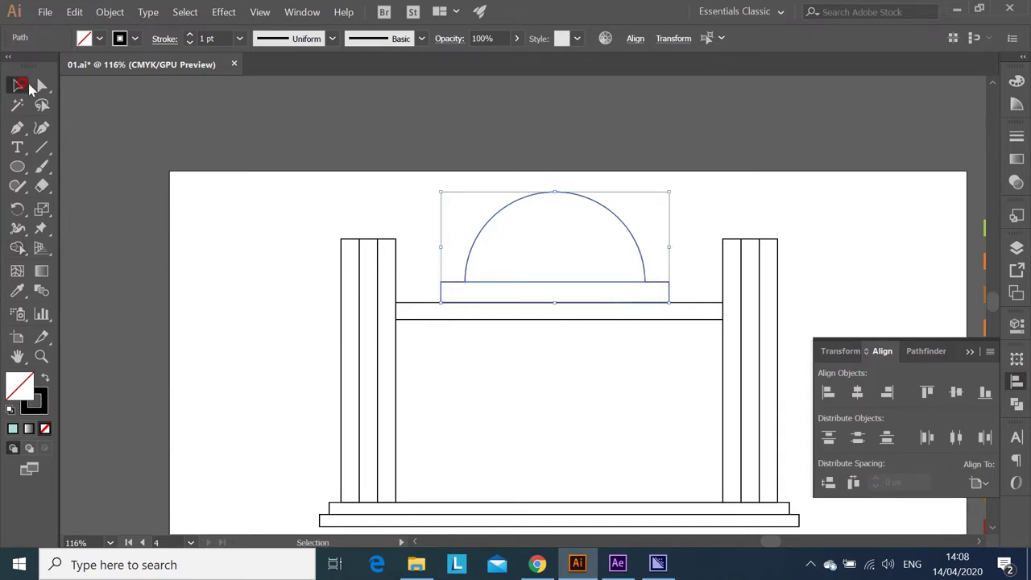
left_click(740, 207)
scroll(658, 233, "up", 2)
left_click(17, 129)
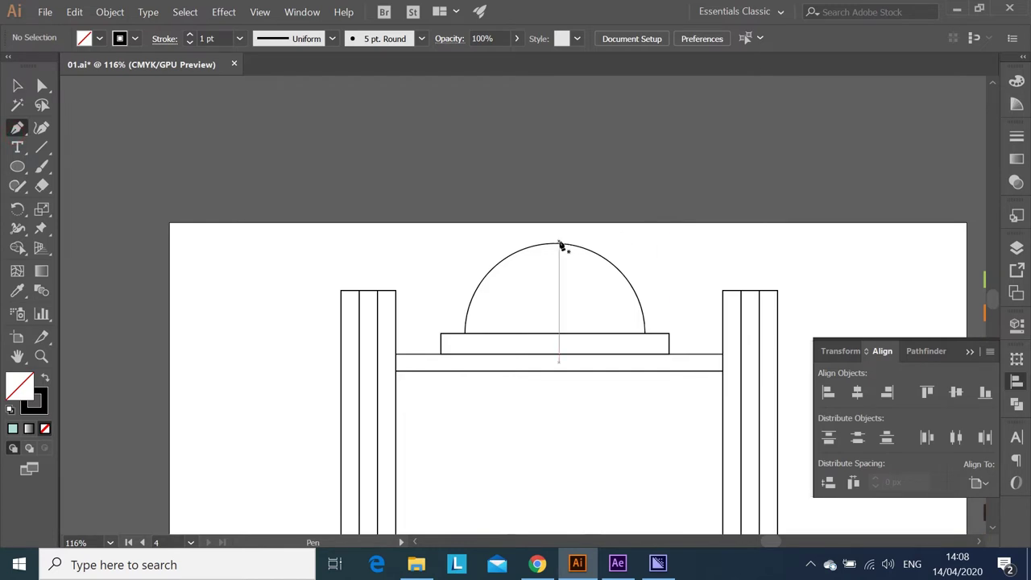
Step: Draw a curved hook shape with the Pen rising from the dome's top
left_click(555, 243)
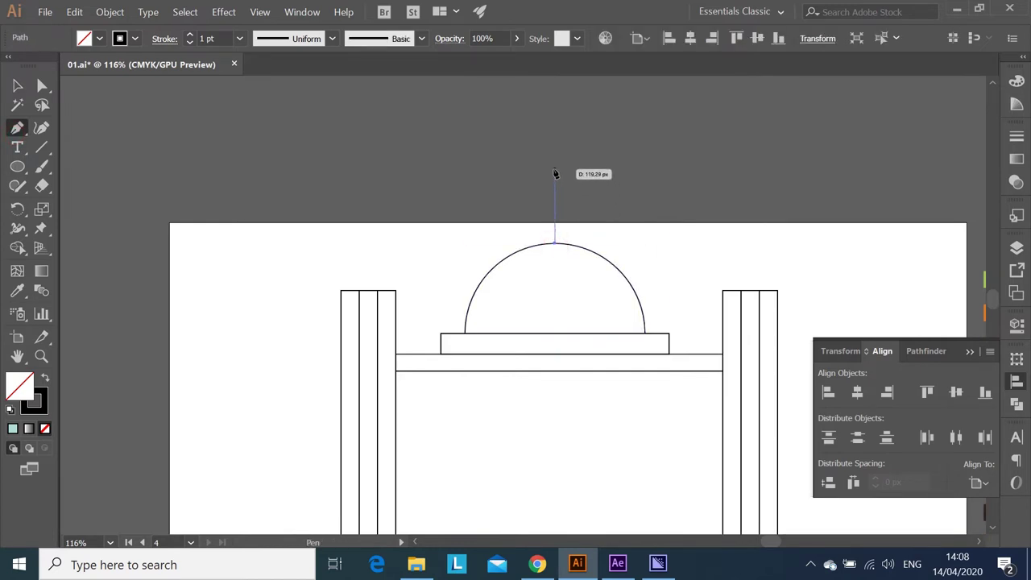
left_click(555, 206)
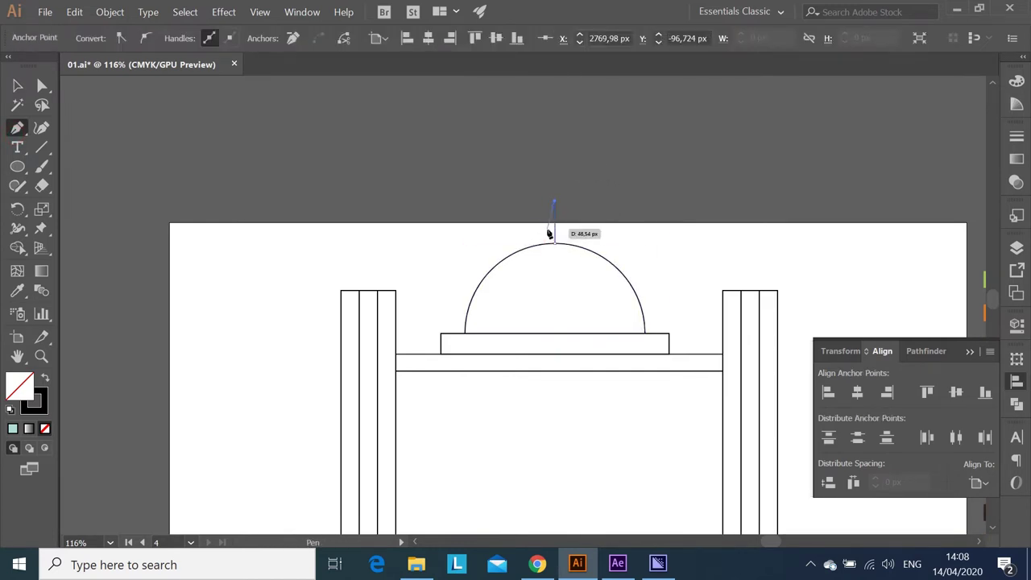
left_click_drag(504, 258, 544, 295)
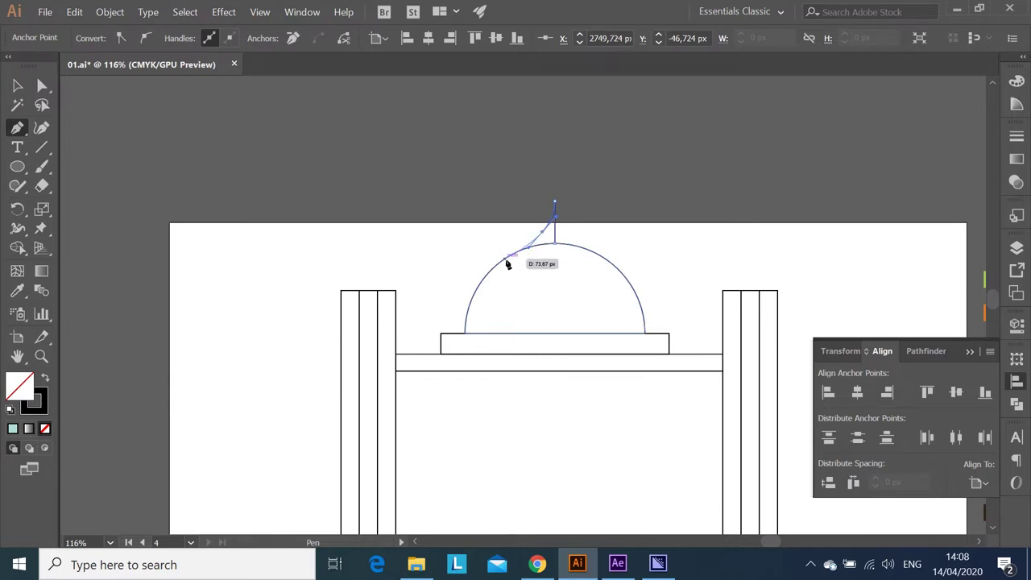
left_click(544, 291)
left_click(555, 242)
key("v")
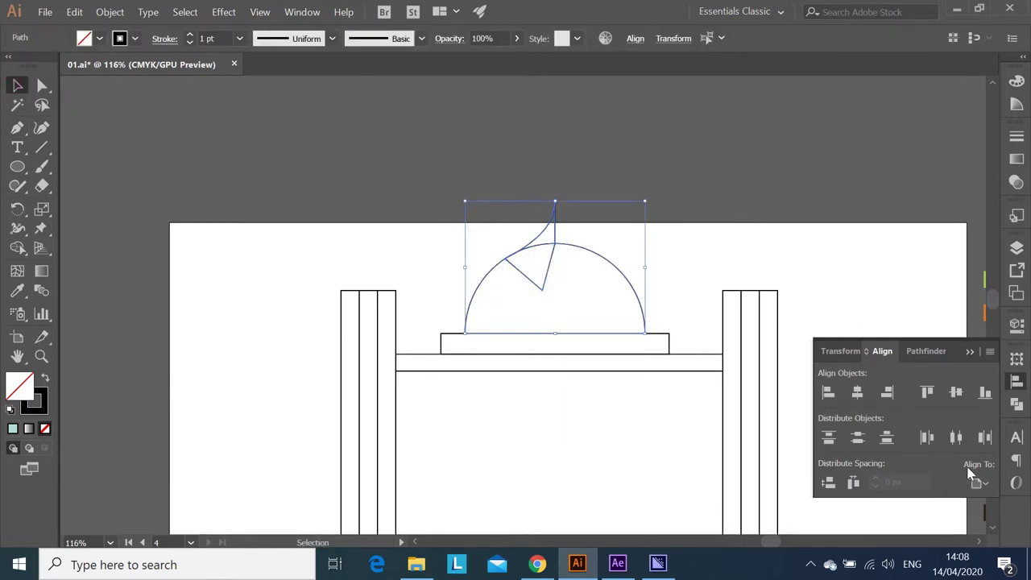
Step: Unite the hook with the dome and adjust its upper-left curve
left_click(1012, 403)
left_click(829, 395)
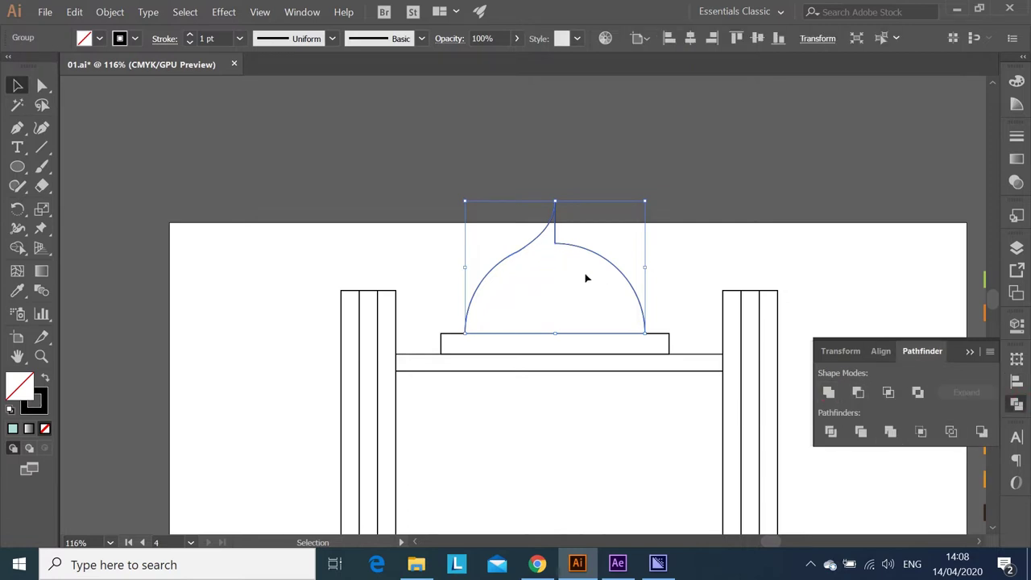
left_click(41, 86)
left_click_drag(520, 263, 518, 254)
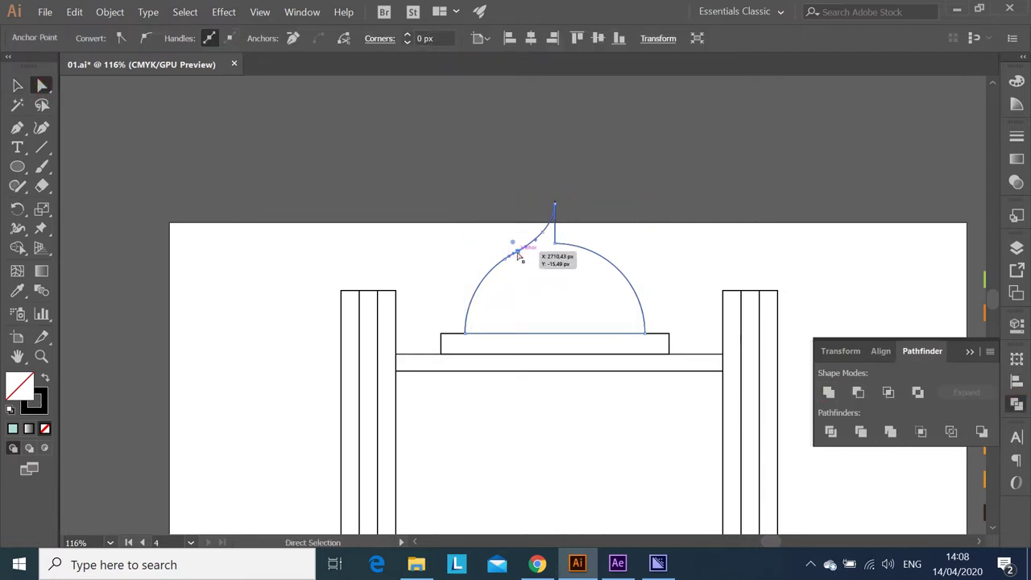
Step: Delete two extra anchor points to smooth the dome's left curve into the tip
left_click(255, 244)
left_click(17, 129)
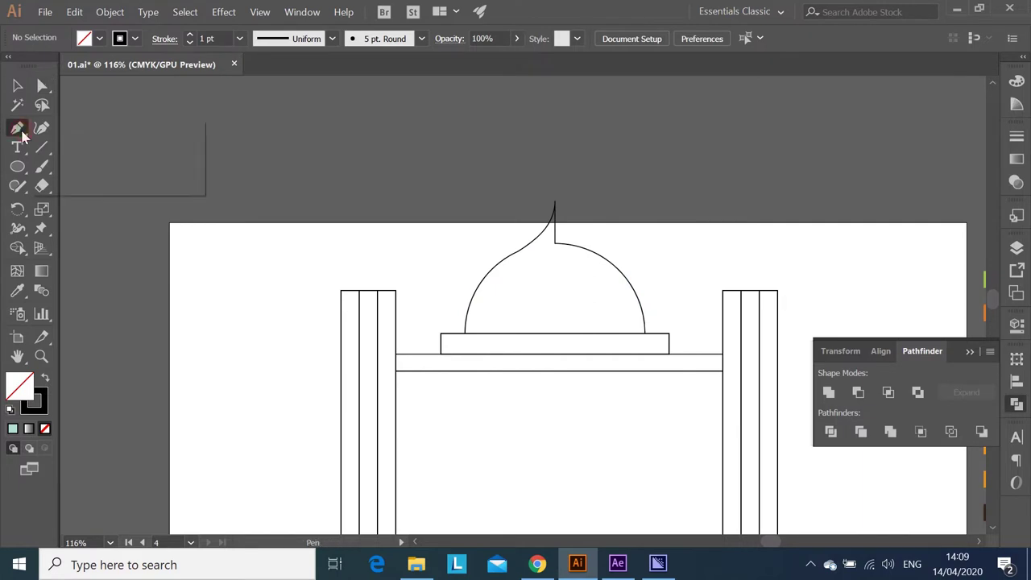
left_click_drag(21, 135, 53, 169)
left_click(521, 256)
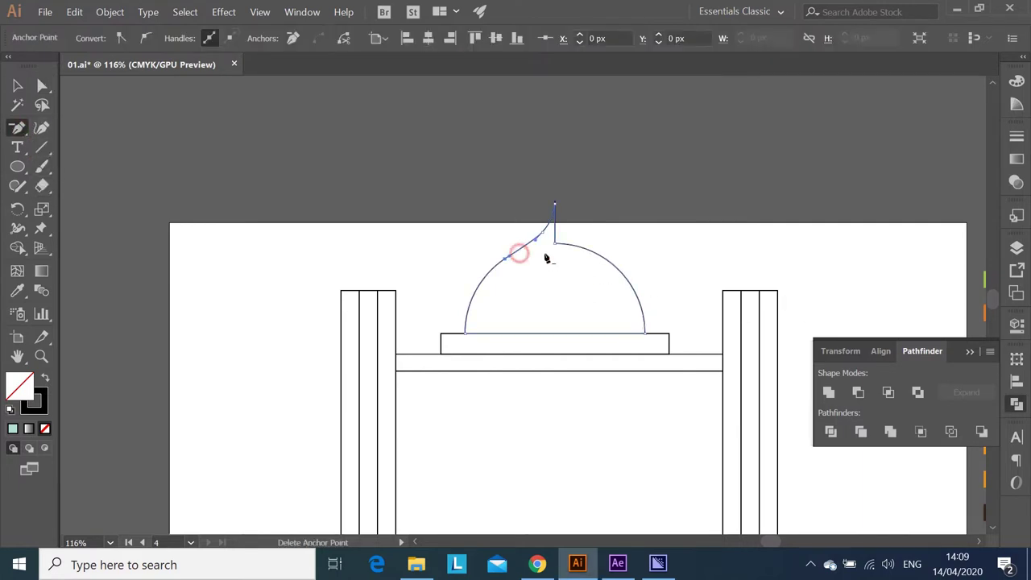
left_click(542, 236)
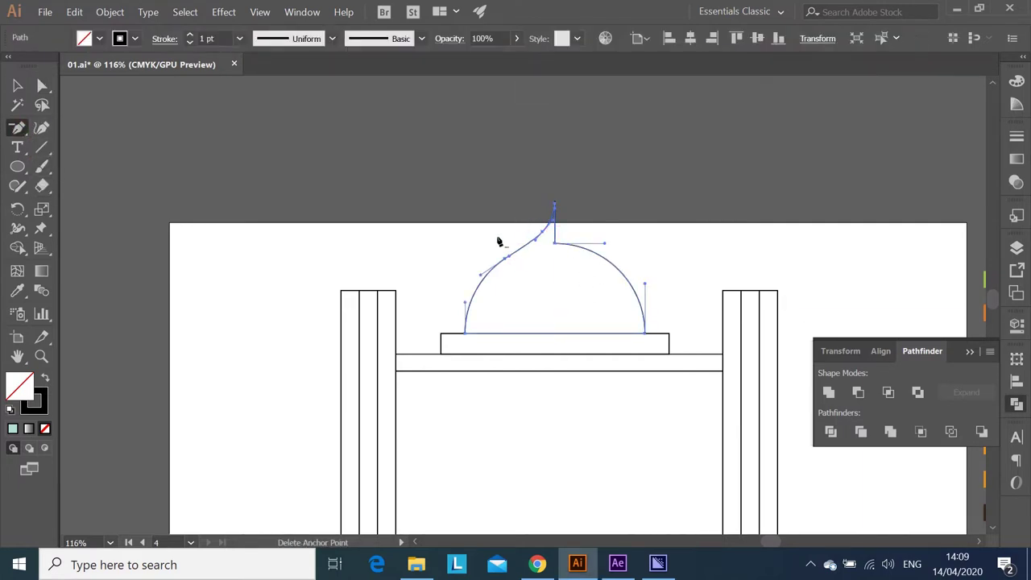
left_click_drag(19, 132, 69, 129)
Step: Cut away the dome's right half with a covering rectangle and Minus Front
left_click_drag(18, 166, 70, 166)
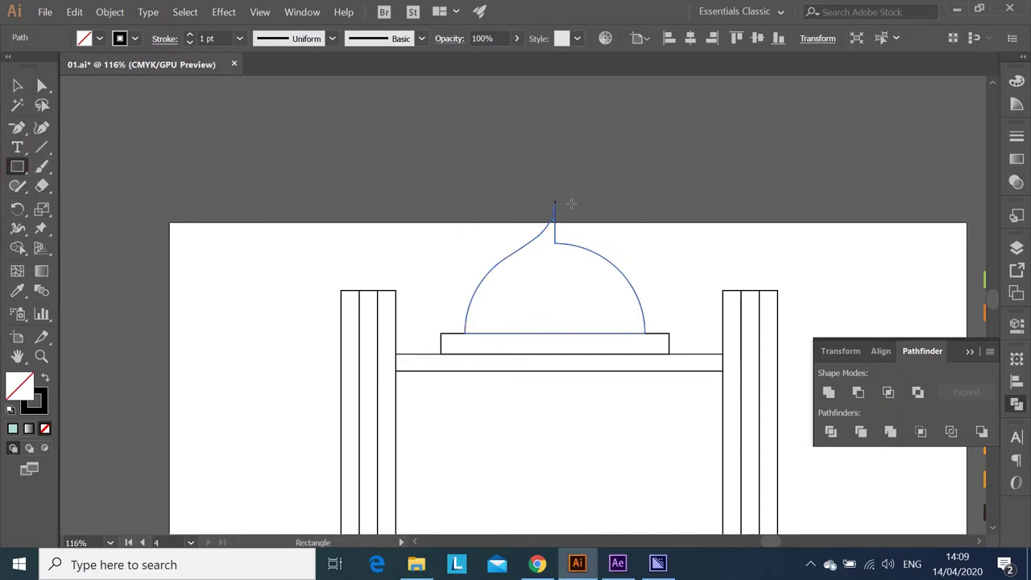
left_click_drag(554, 200, 666, 371)
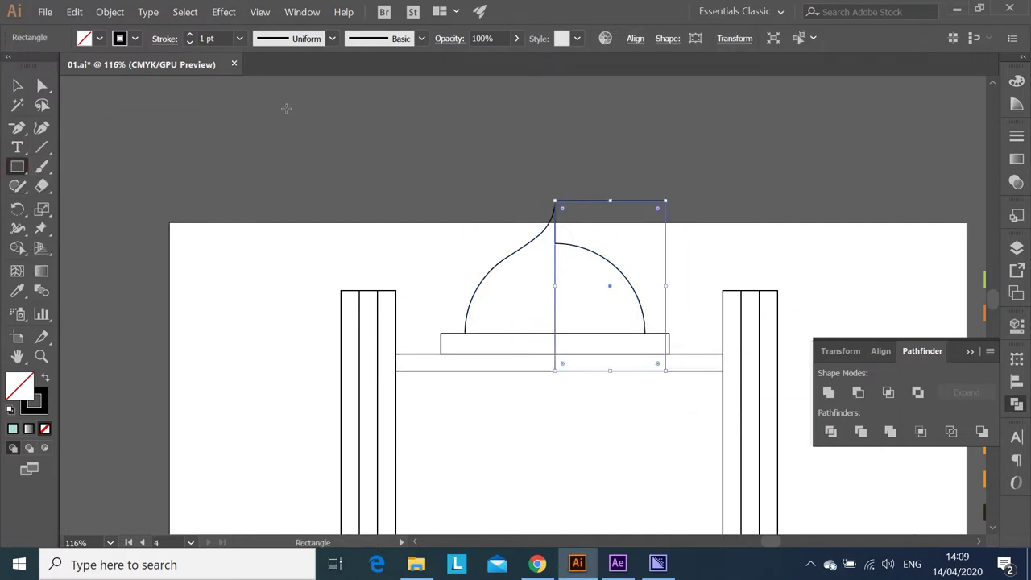
key("v")
left_click_drag(483, 223, 656, 304)
left_click(858, 391)
left_click(748, 246)
left_click(524, 252)
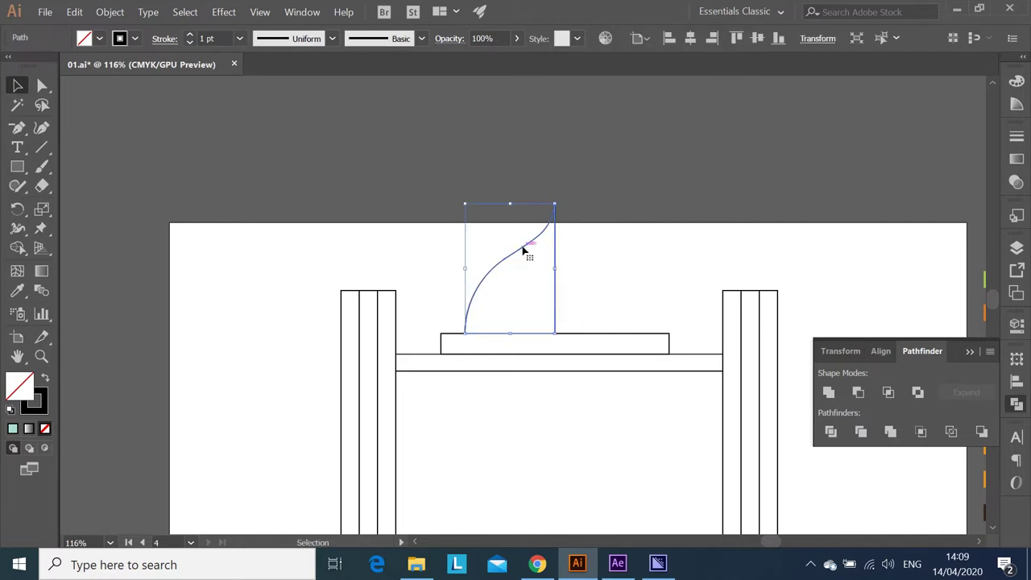
right_click(523, 251)
Step: Reflect a vertical copy of the half-dome and position it beside the original
left_click(753, 381)
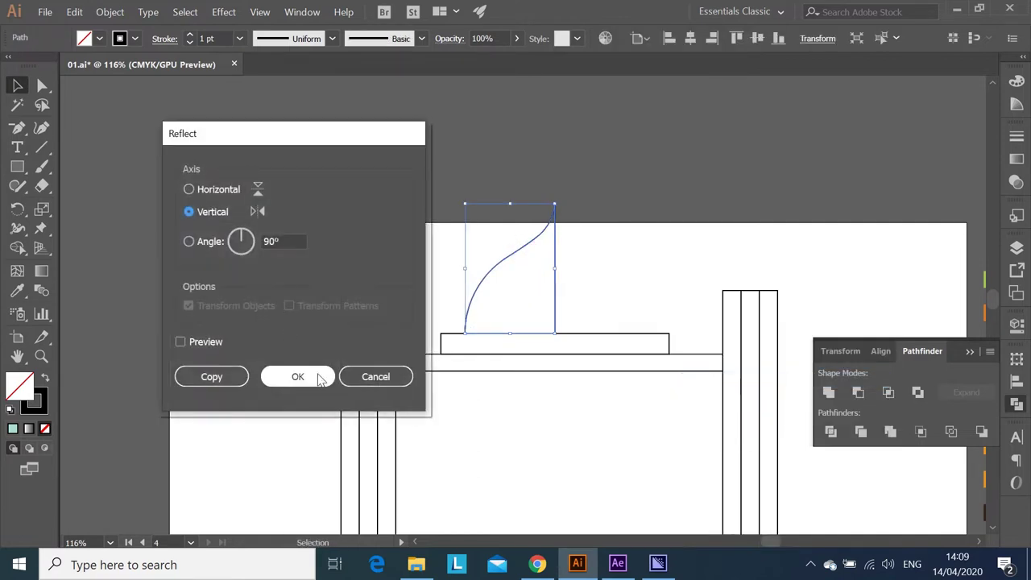
left_click(183, 342)
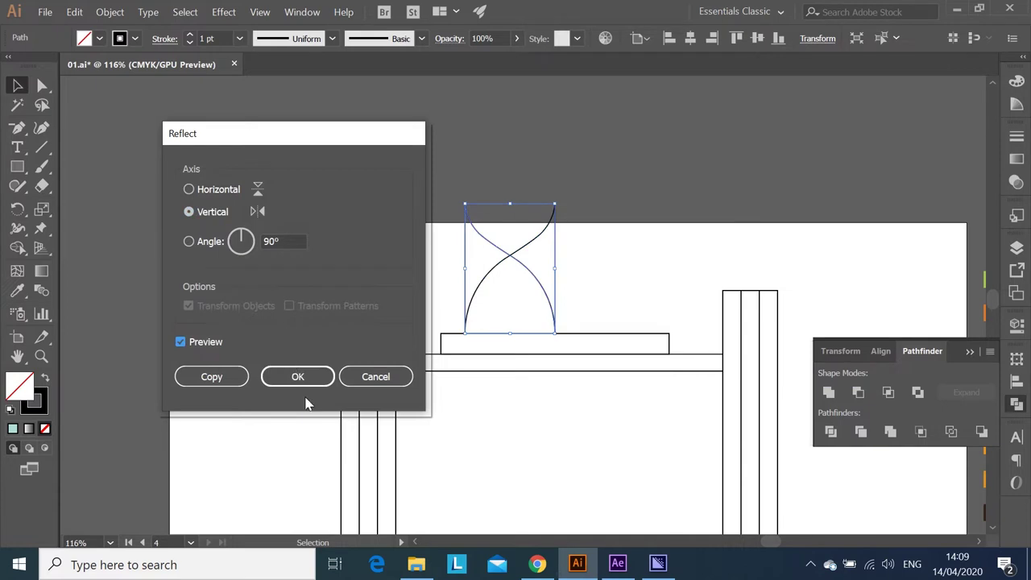
left_click(300, 380)
mouse_move(501, 251)
left_mouse_down()
mouse_move(603, 265)
mouse_move(555, 290)
left_mouse_up()
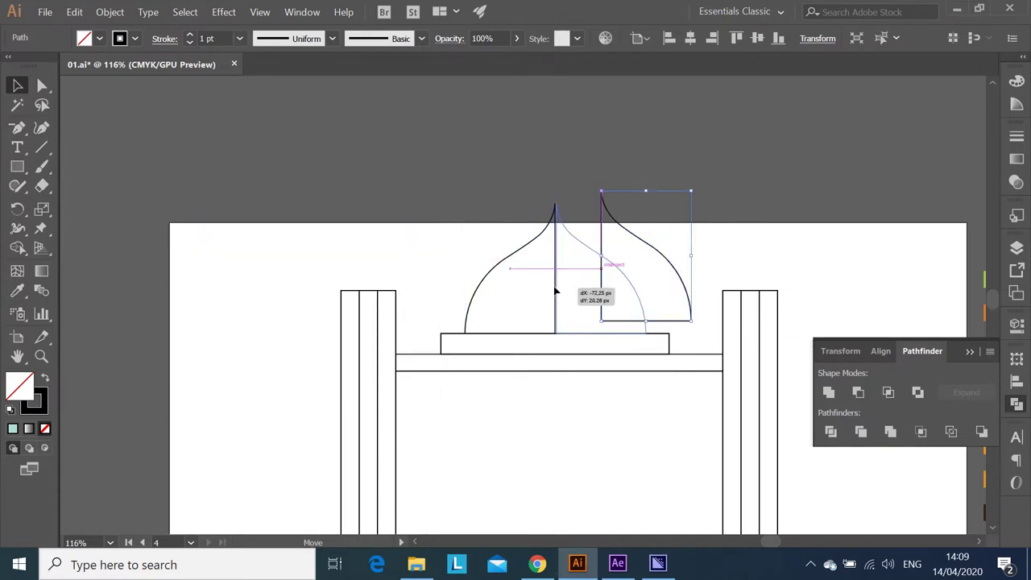
left_click_drag(554, 290, 554, 290)
Step: Select both dome halves and unite them into one onion dome
left_click(592, 202)
scroll(592, 241, "down", 2)
left_click_drag(451, 113, 693, 297)
left_click(830, 392)
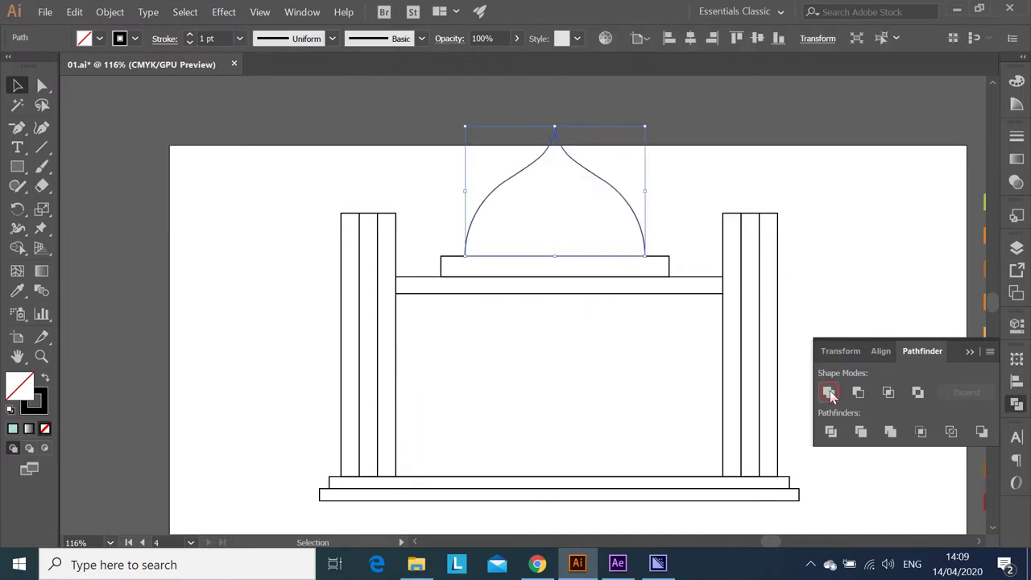
left_click(631, 392)
scroll(631, 391, "up", 2)
scroll(645, 391, "down", 3)
scroll(642, 388, "up", 1)
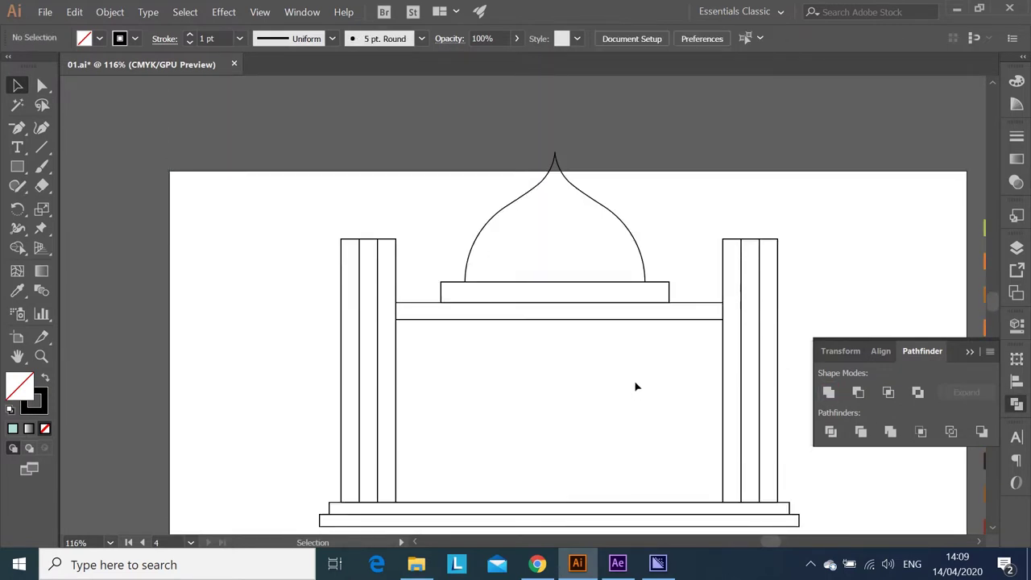
Step: Stretch the left and right pillars upward to make both taller
left_click(395, 258)
left_click_drag(369, 238, 368, 178)
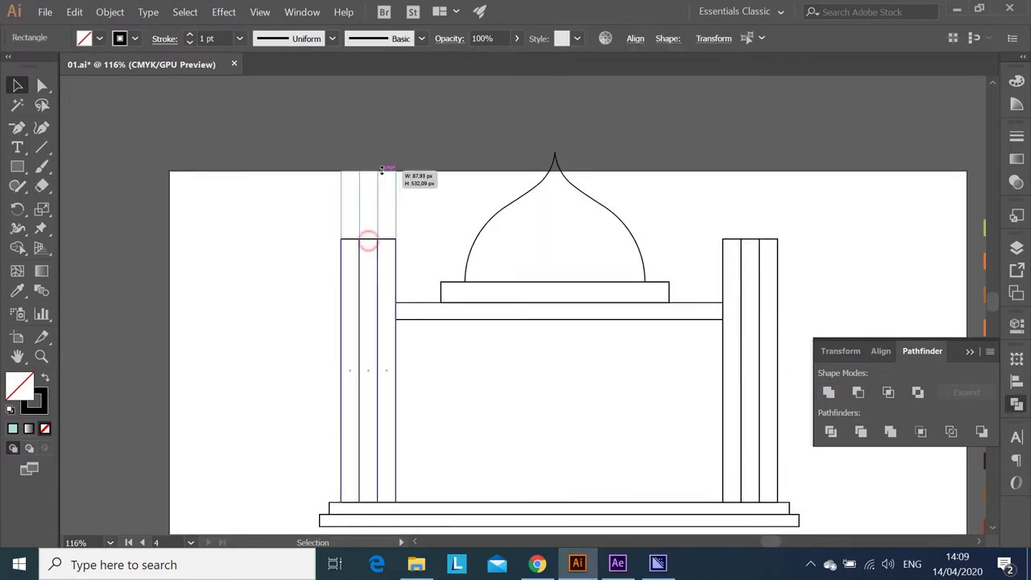
scroll(395, 158, "down", 2)
left_click(778, 182)
left_click_drag(749, 174, 749, 115)
scroll(449, 161, "up", 2)
scroll(617, 302, "down", 2)
Step: Scale the whole mosque drawing down and move it toward the right
left_click_drag(618, 302, 797, 474)
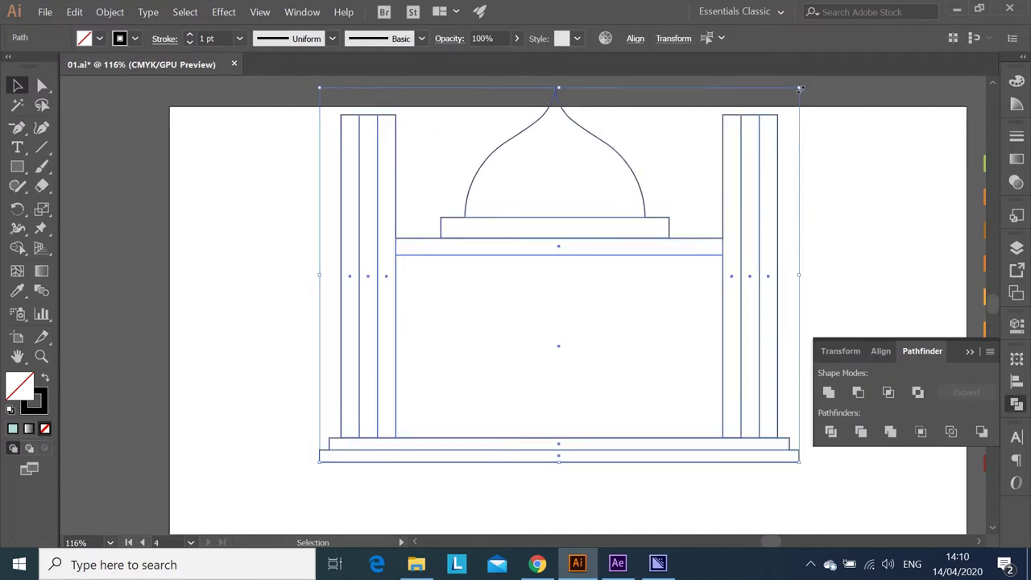
left_click_drag(802, 89, 620, 232)
left_click(556, 352)
left_click_drag(291, 262, 656, 488)
left_click_drag(534, 340, 653, 338)
left_click_drag(739, 344, 761, 343)
left_click_drag(759, 224, 771, 214)
left_click(825, 230)
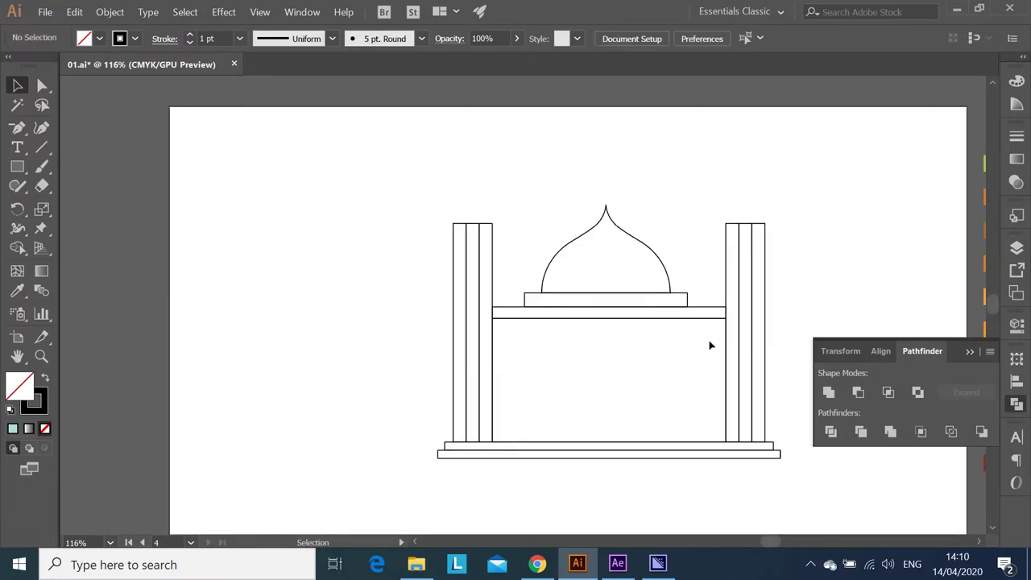
Step: Draw a small circle above the dome and subtract an offset copy with Minus Front to form a crescent
left_click_drag(17, 167, 103, 204)
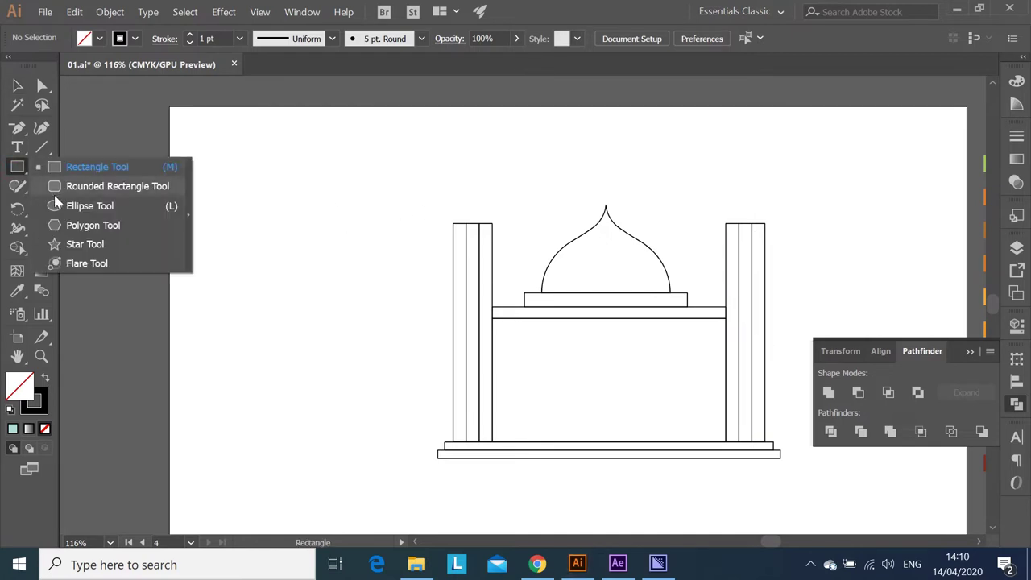
left_click_drag(601, 171, 627, 197)
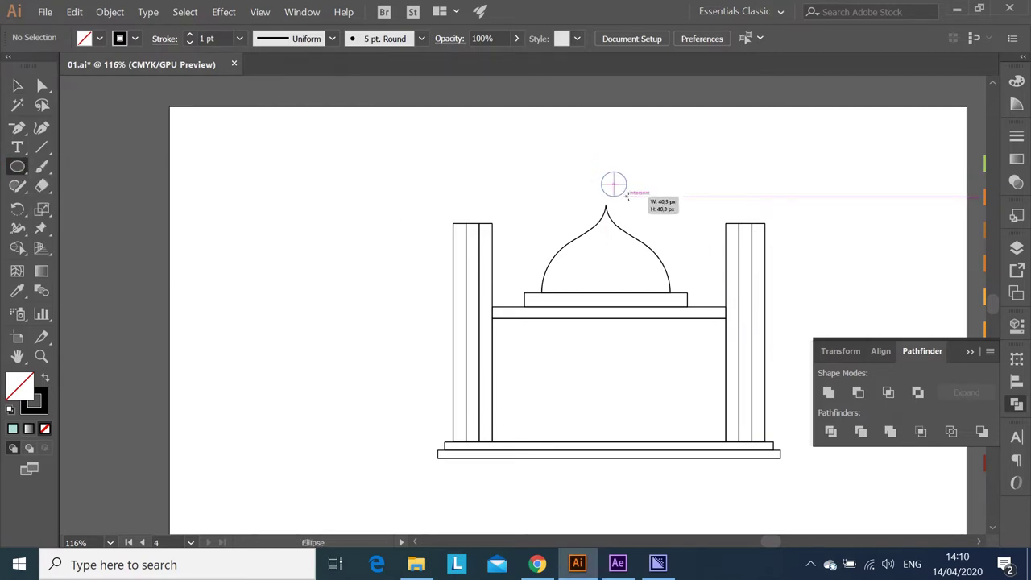
left_click(17, 86)
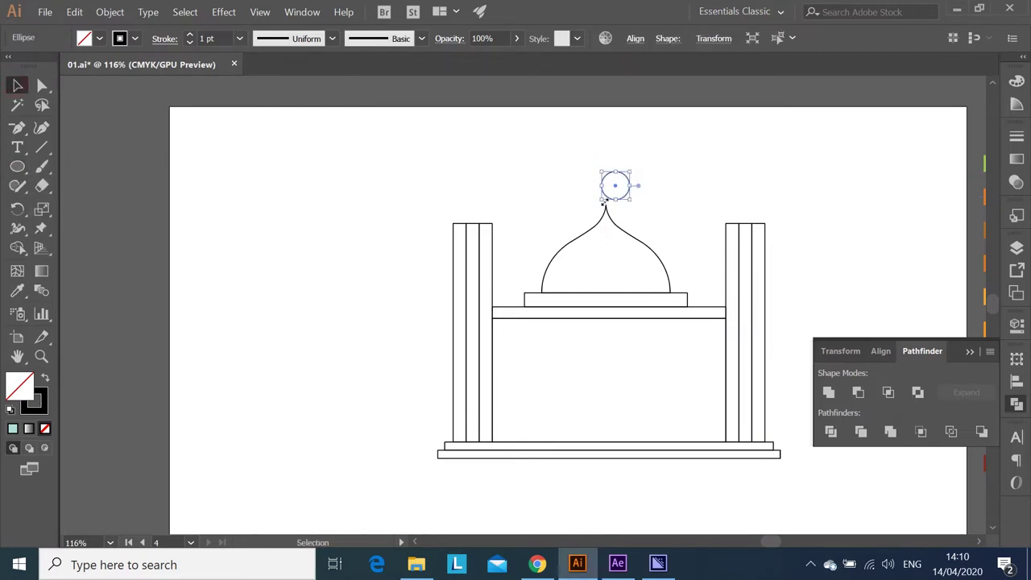
left_click_drag(602, 202, 663, 146)
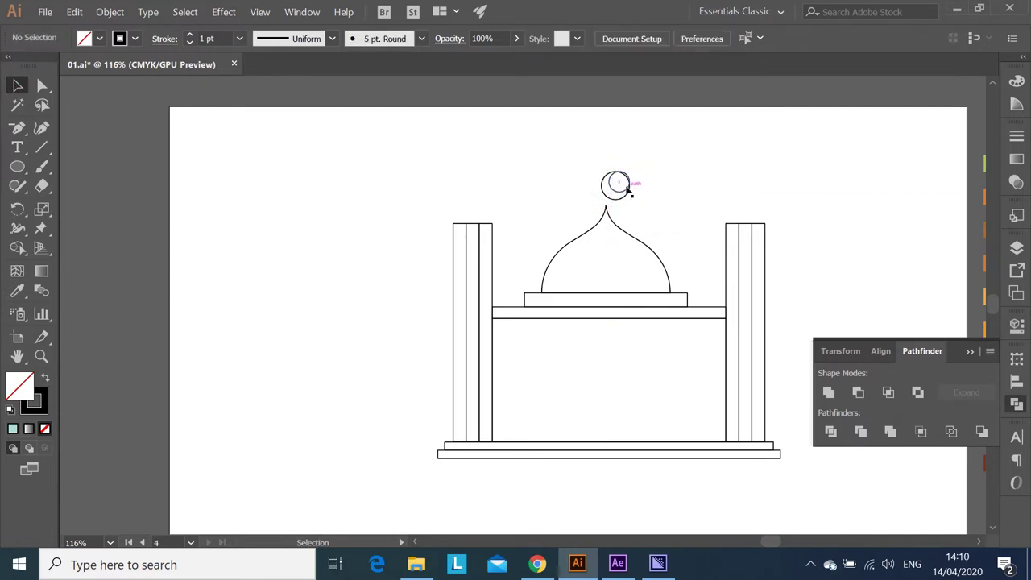
left_click_drag(631, 190, 633, 191)
left_click_drag(651, 158, 587, 199)
left_click(859, 392)
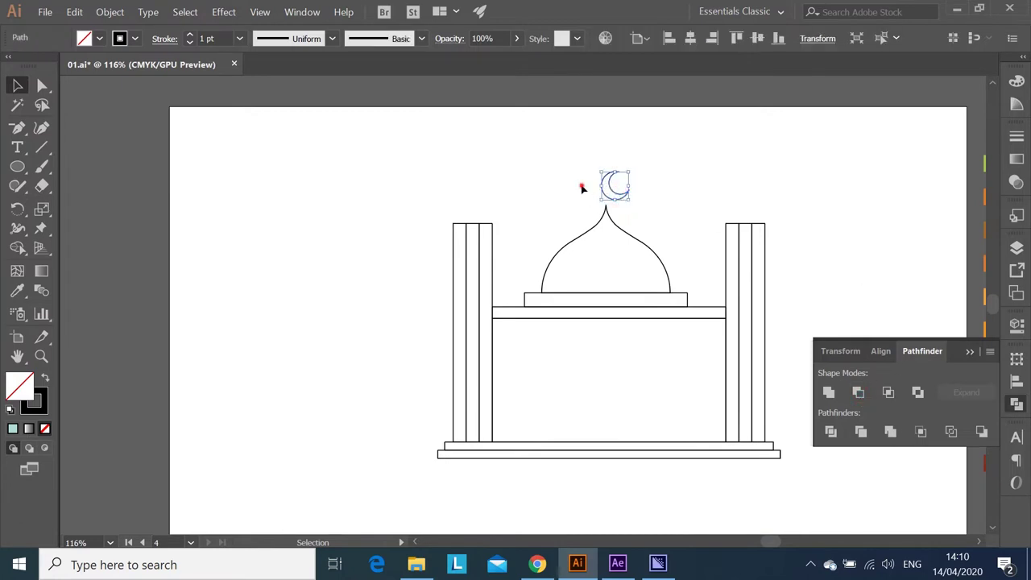
Step: Centre the crescent horizontally over the dome's tip and group it with the dome
left_click(633, 232, "shift")
left_click(1017, 382)
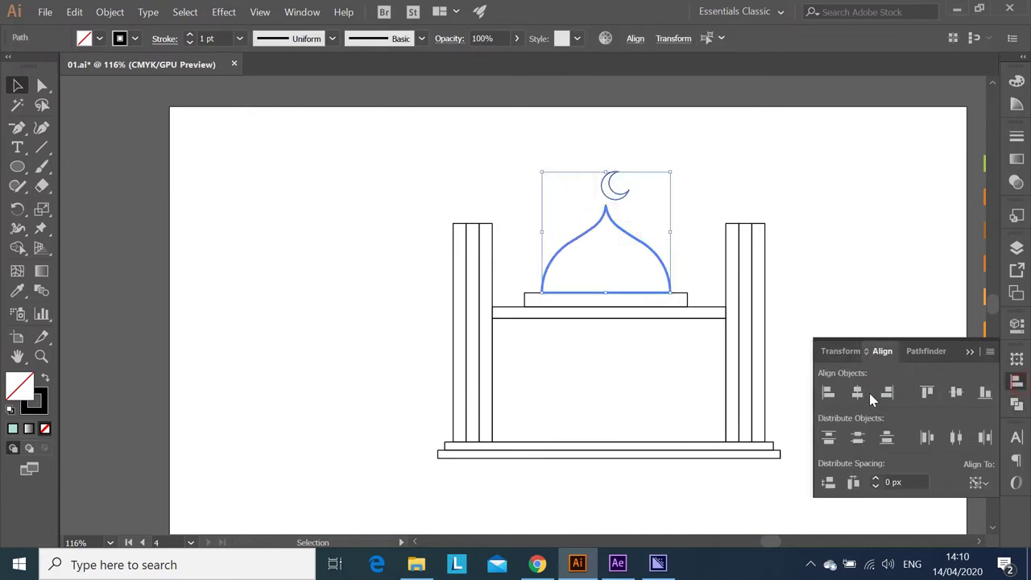
left_click(691, 235)
left_click(685, 218)
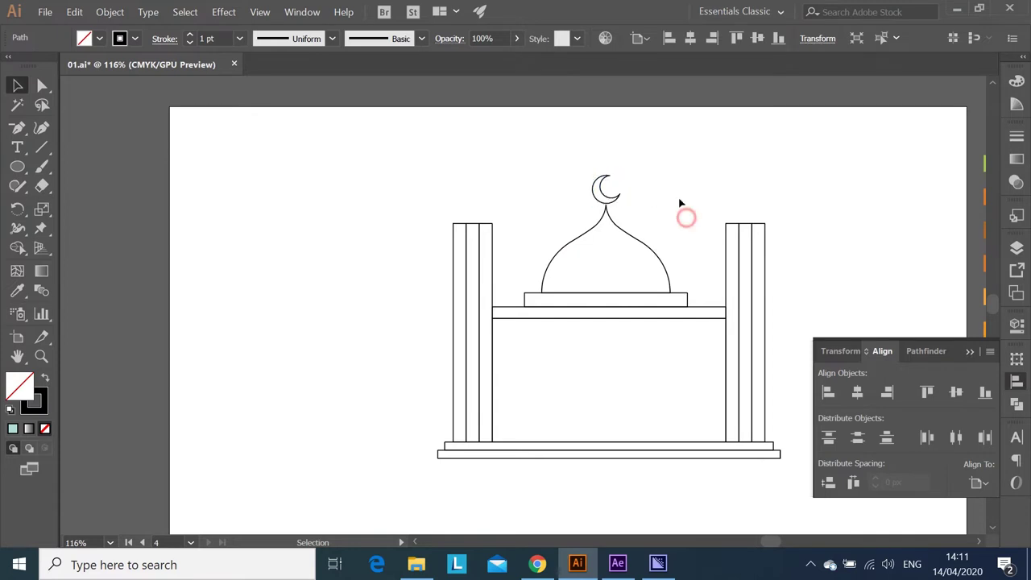
left_click(615, 182)
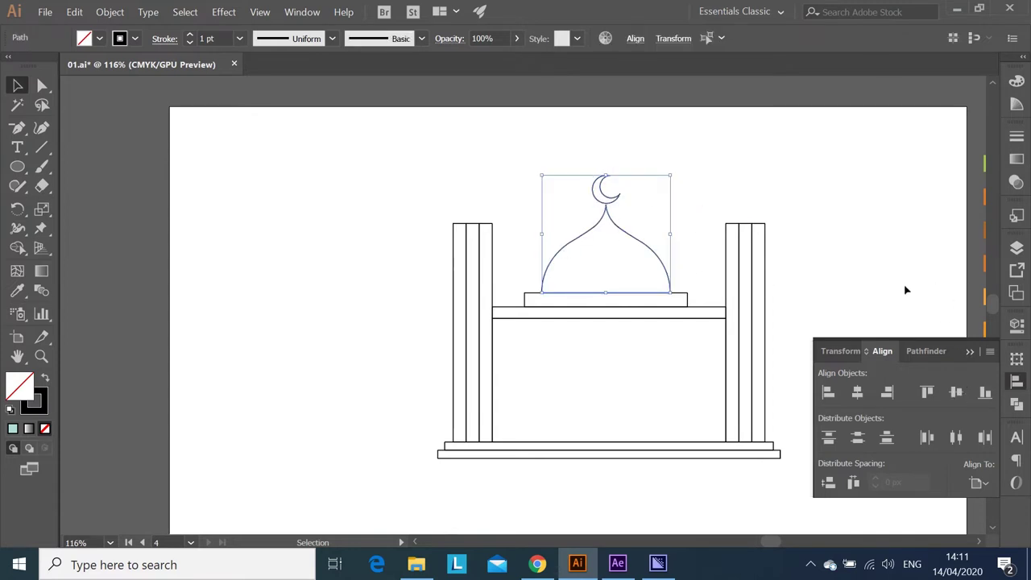
left_click(1018, 408)
left_click(677, 208)
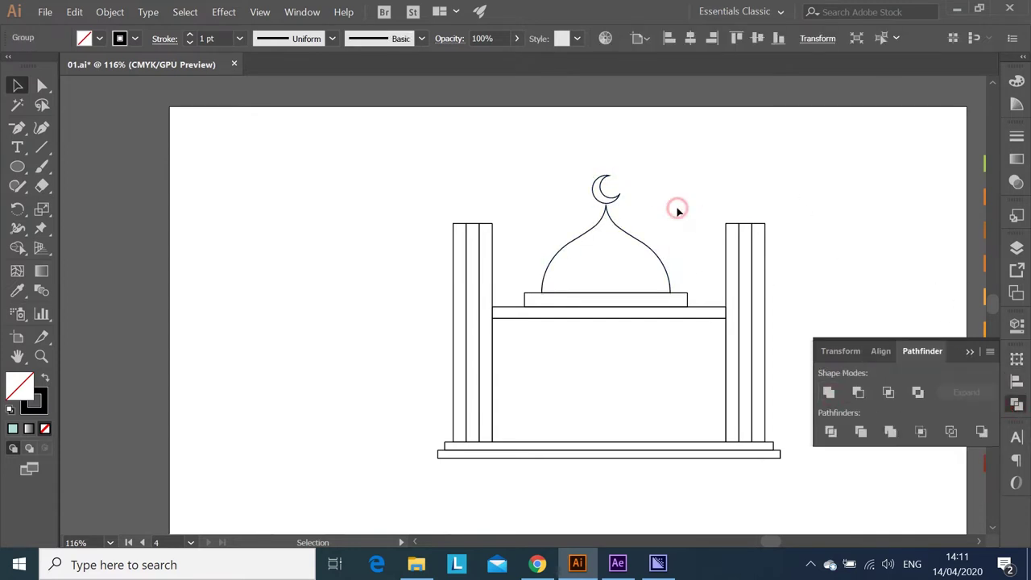
left_click_drag(17, 166, 60, 167)
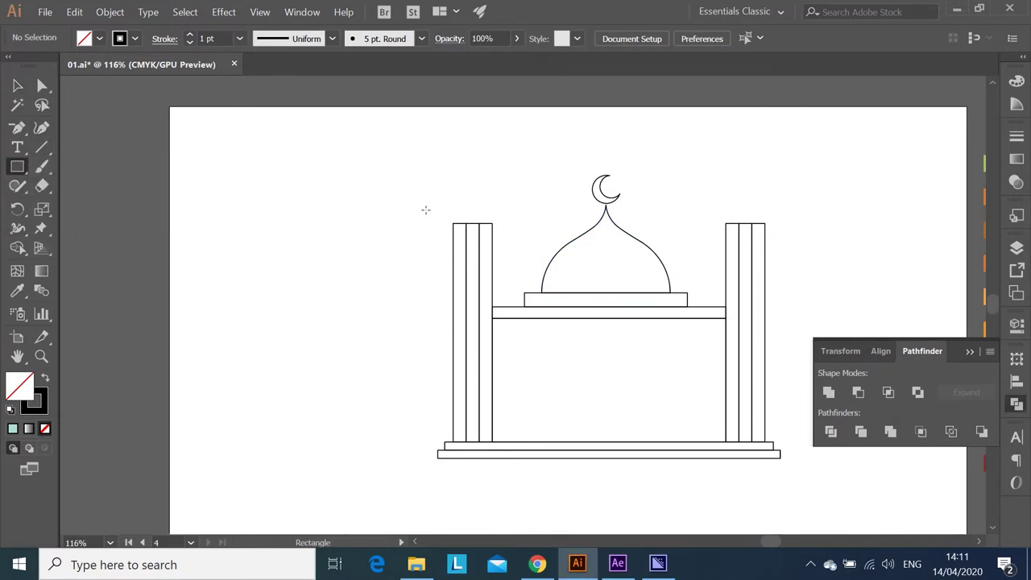
Step: Draw a short, slightly overhanging cap rectangle across the top of the left pillar
left_click_drag(445, 213, 496, 224)
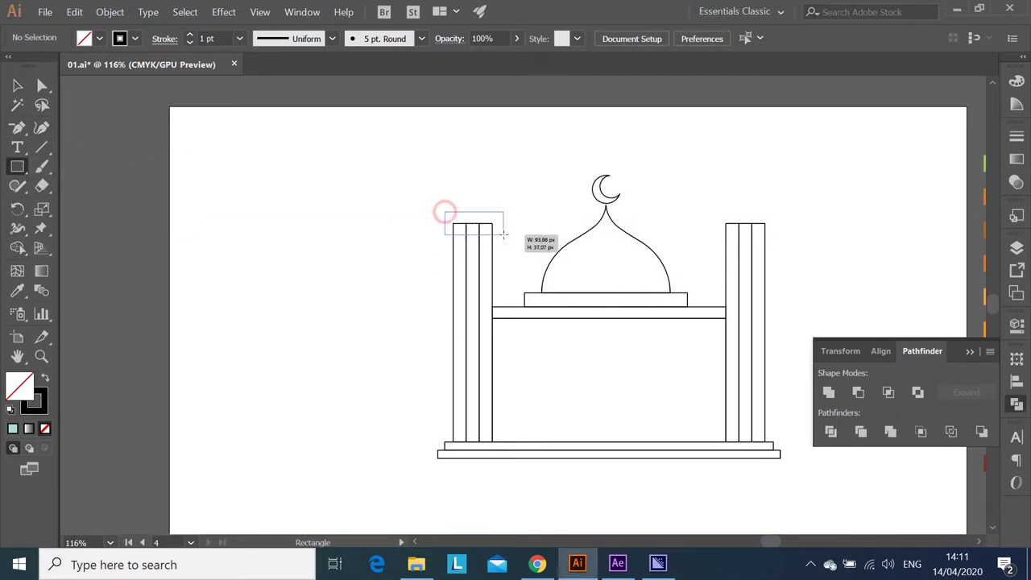
left_click(17, 86)
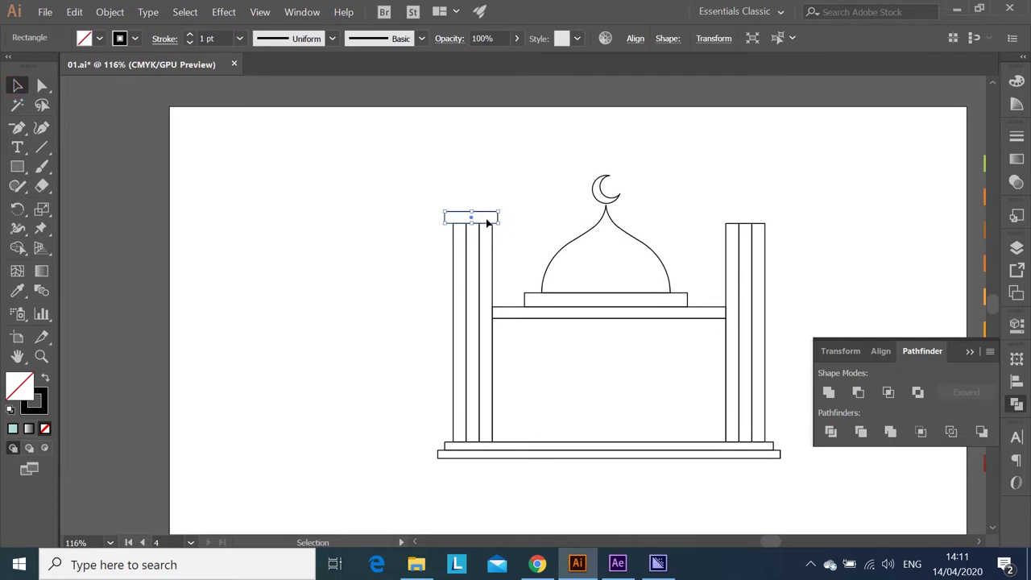
left_click_drag(473, 214, 473, 216)
left_click(420, 226)
left_click(474, 230)
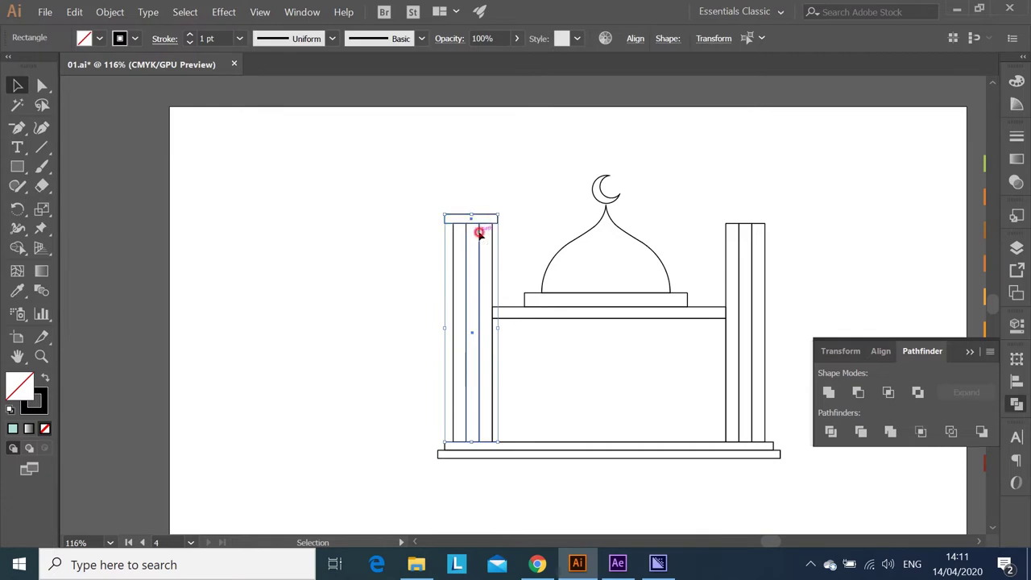
left_click(1017, 382)
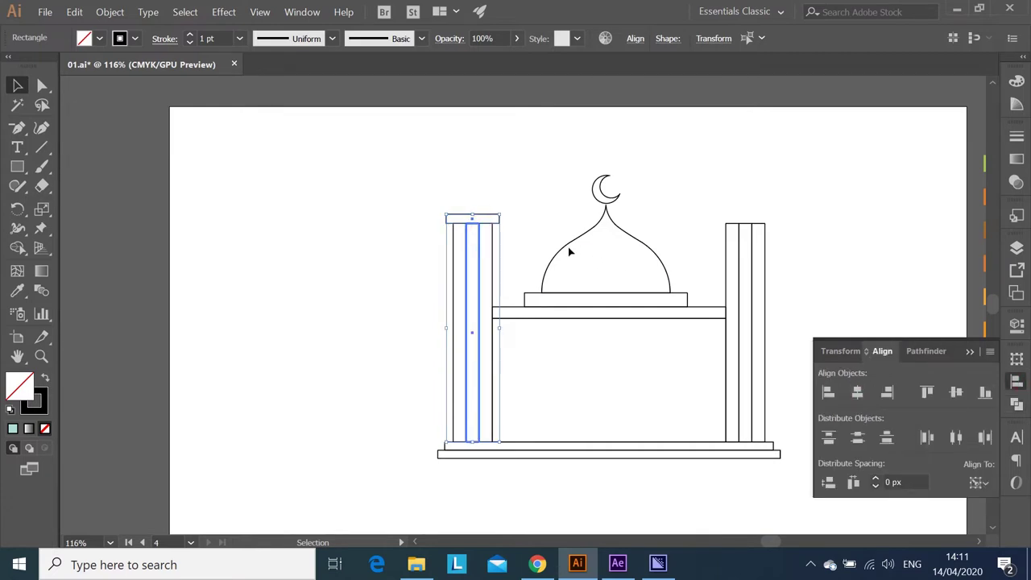
left_click(584, 249)
left_click(500, 218)
left_click_drag(501, 219, 494, 217)
left_click(478, 236, "shift")
Step: Align the cap horizontally centred on the left pillar
left_click(858, 393)
left_click(520, 248)
left_click(479, 254)
left_click(472, 202)
left_click_drag(472, 203, 478, 240)
left_click(857, 393)
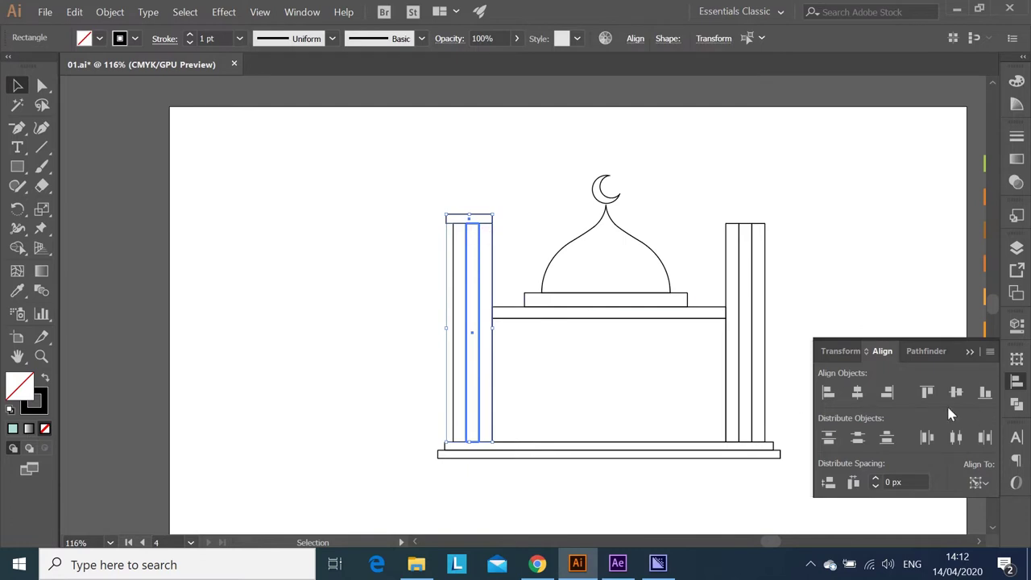
left_click(563, 296)
left_click(638, 261)
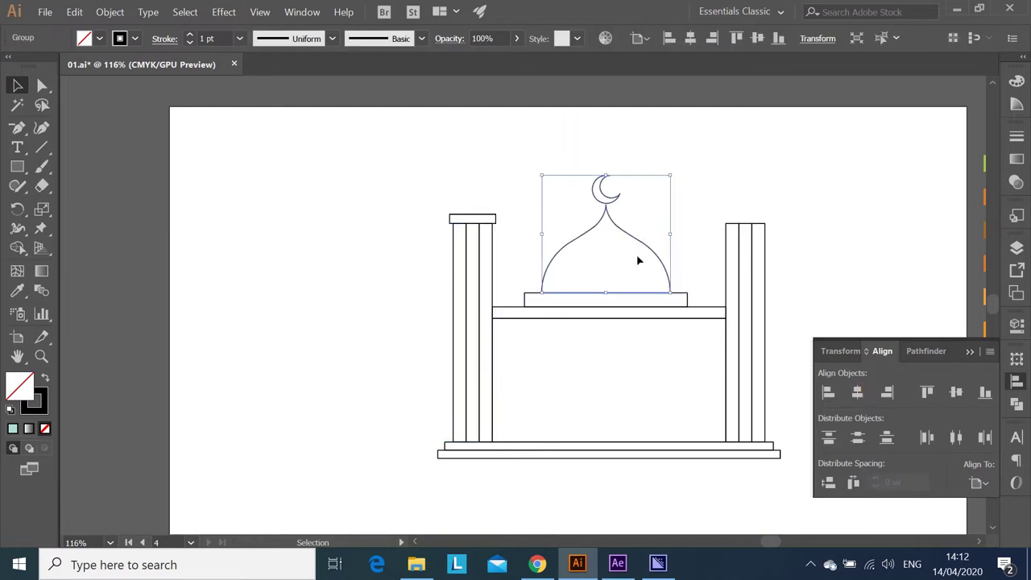
Step: Place a shrunken copy of the dome group on the left cap, with the cap sent behind it
mouse_move(670, 173)
left_mouse_down()
mouse_move(582, 276)
mouse_move(486, 196)
mouse_move(492, 182)
left_mouse_up()
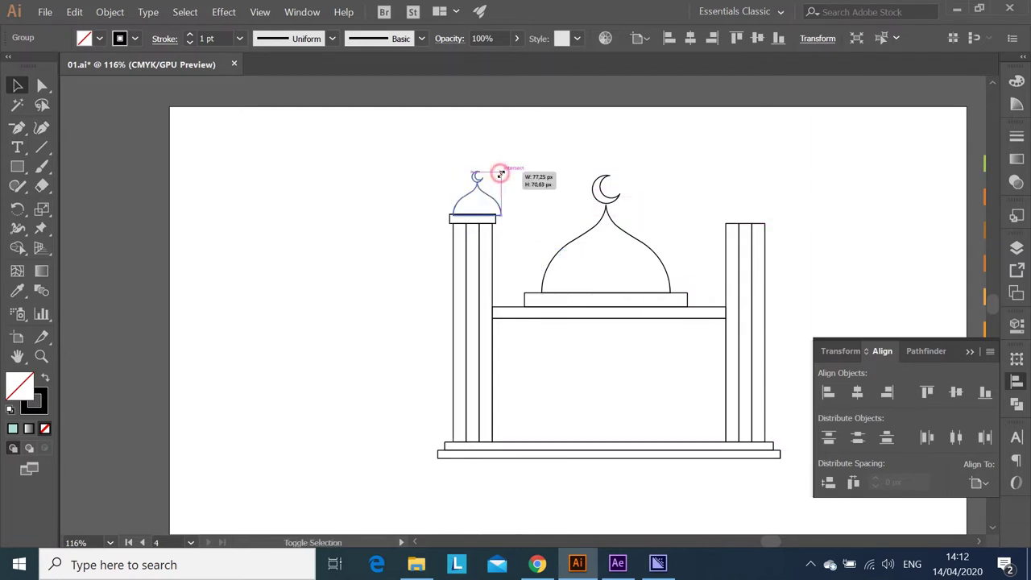
left_click(552, 201)
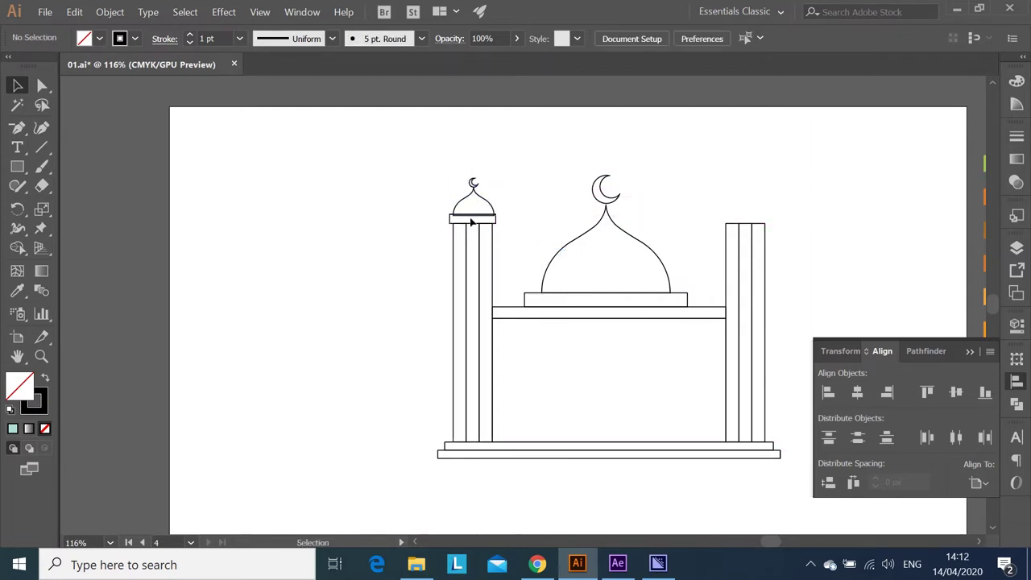
mouse_move(471, 219)
left_mouse_down()
mouse_move(461, 194)
mouse_move(466, 219)
left_mouse_up()
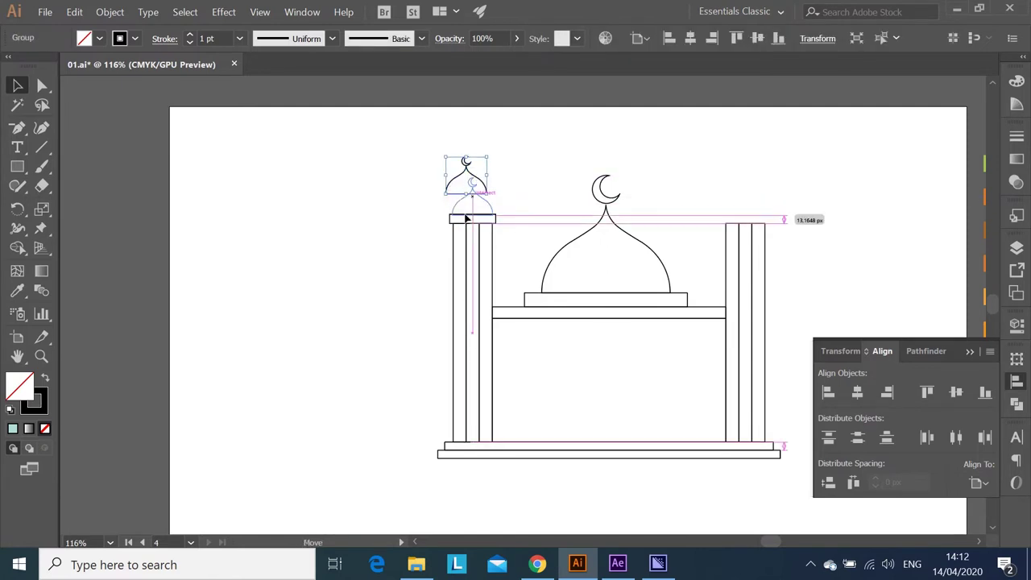
left_click(500, 207)
right_click(496, 220)
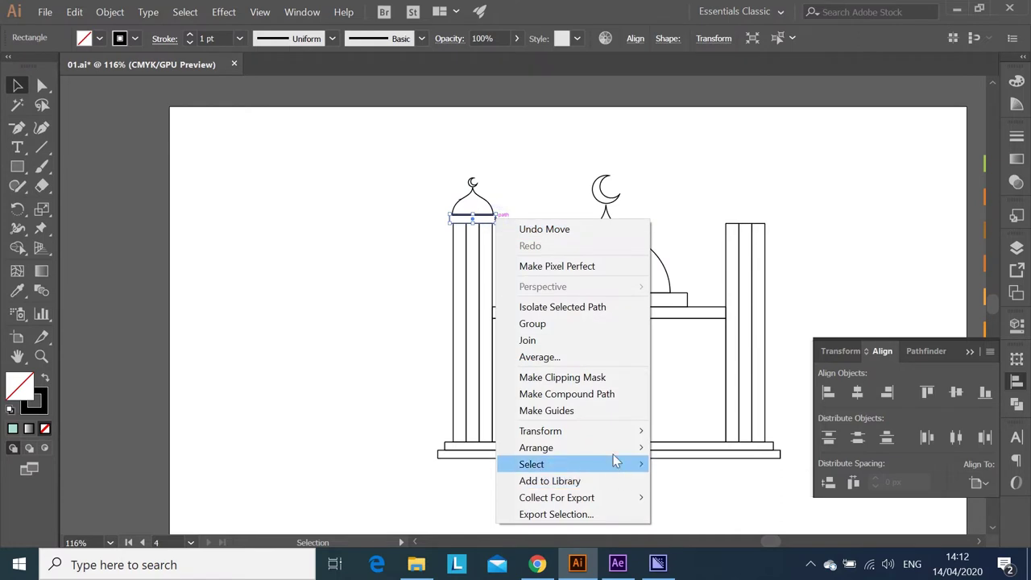
left_click(691, 492)
Step: Copy the small dome and its cap onto the right pillar
mouse_move(504, 165)
left_mouse_down()
mouse_move(454, 224)
mouse_move(735, 225)
left_mouse_up()
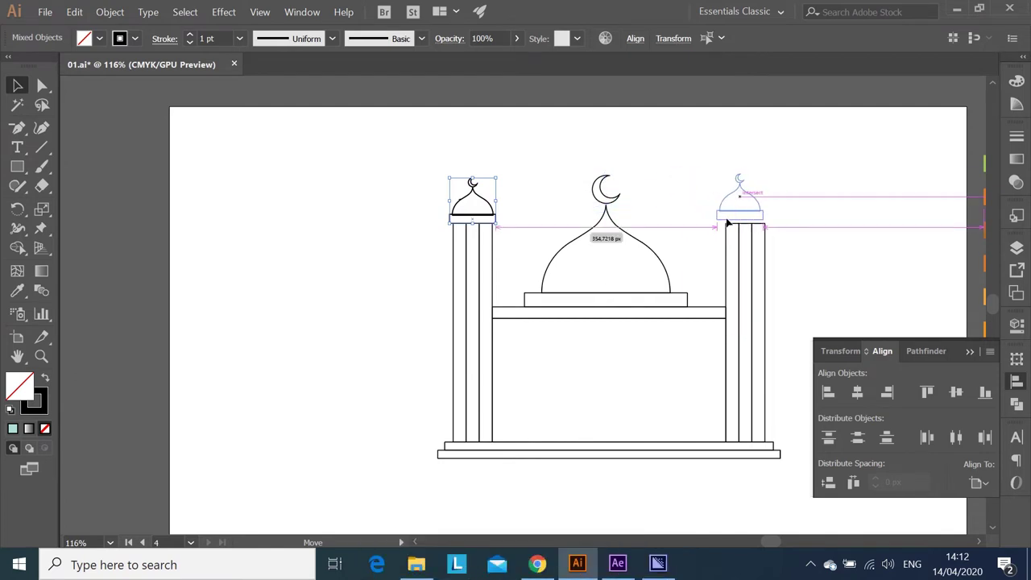
left_click_drag(735, 225, 734, 222)
left_click(812, 218)
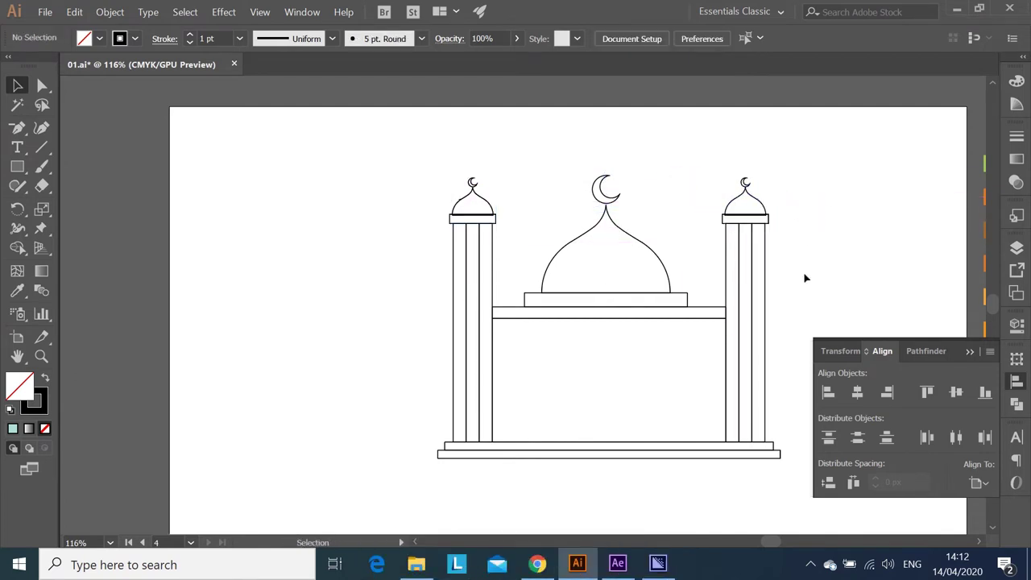
left_click(748, 226)
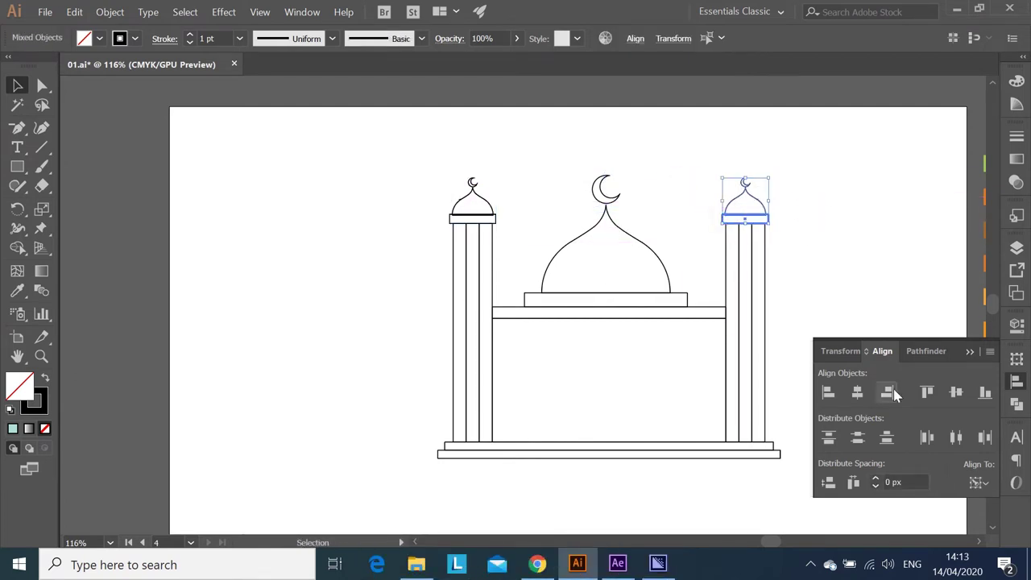
left_click(830, 276)
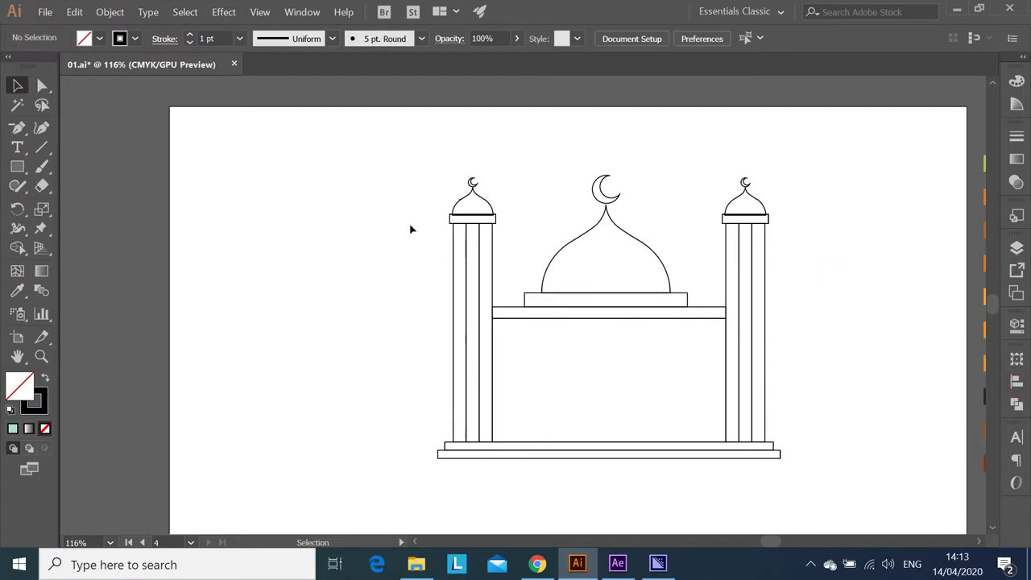
left_click(18, 166)
Step: Draw a tall rectangle and move it between the pillars onto the base as a doorway
scroll(403, 292, "down", 2)
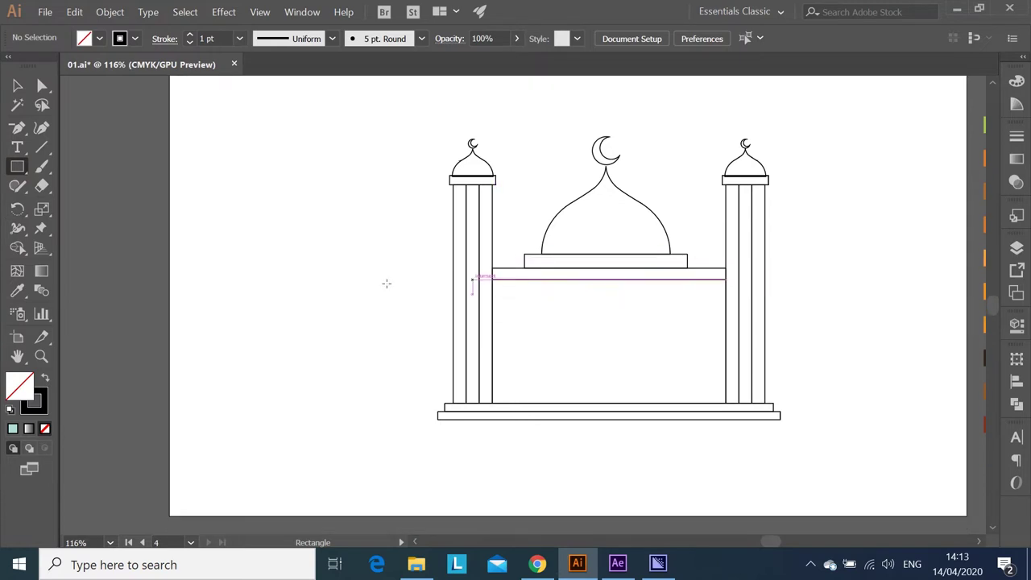
left_click_drag(315, 255, 398, 368)
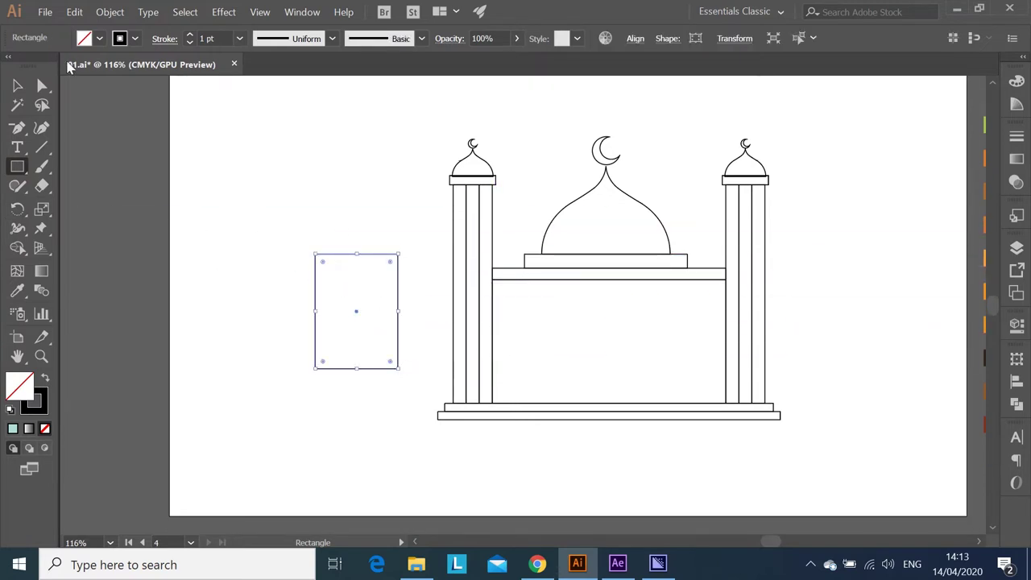
key("v")
mouse_move(381, 256)
left_mouse_down()
mouse_move(626, 293)
mouse_move(606, 305)
left_mouse_up()
left_click(596, 355)
left_click_drag(18, 127, 66, 179)
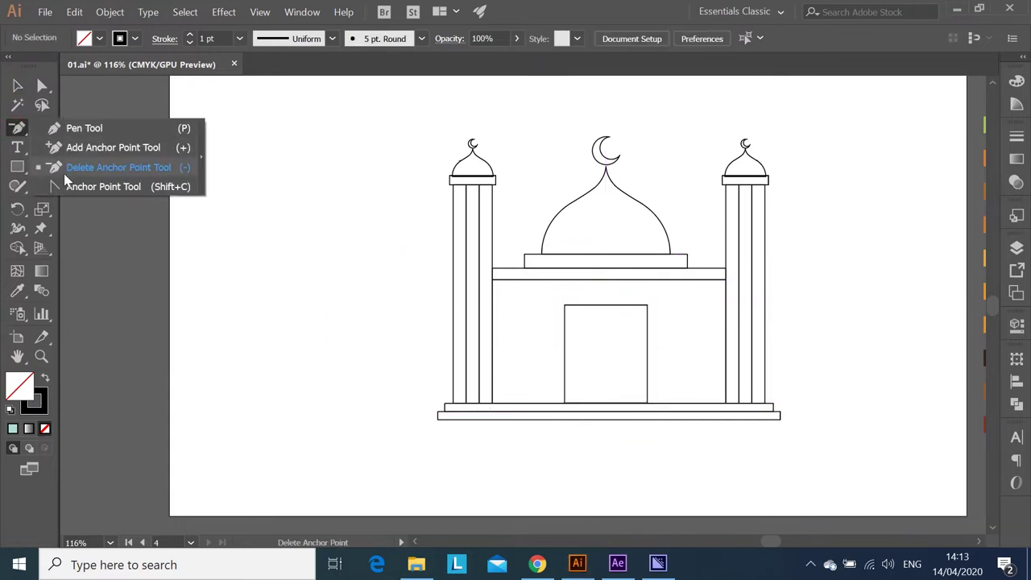
left_click(566, 335)
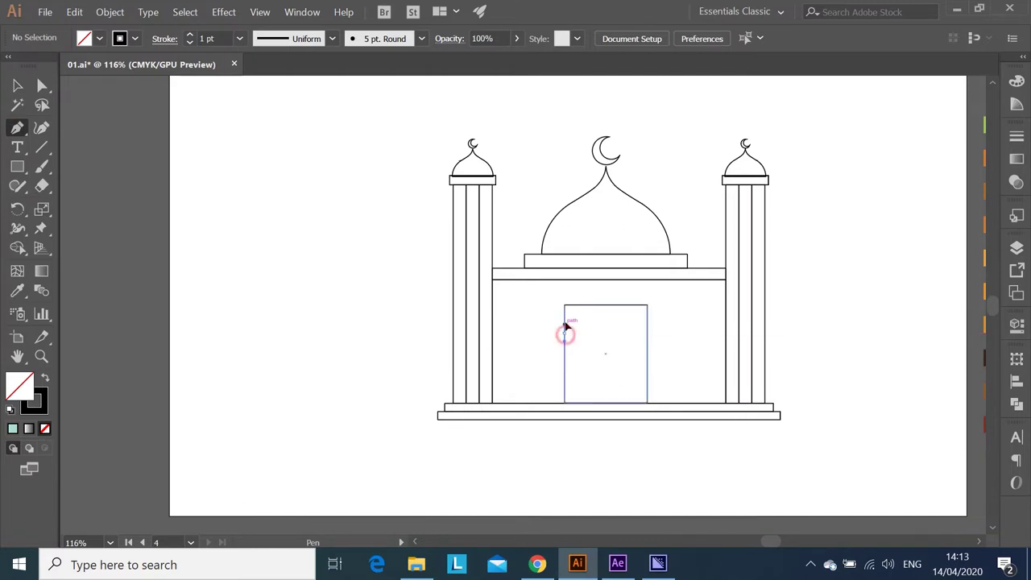
Step: Draw a curved Pen path over the door top and subtract it with Minus Front
left_click_drag(567, 335, 569, 321)
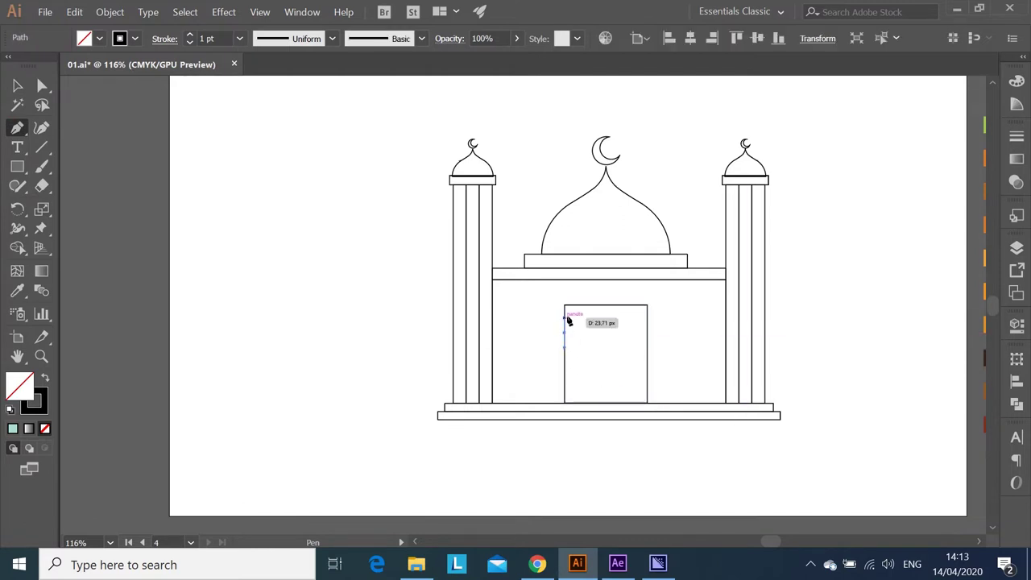
left_click(610, 311)
left_click_drag(609, 309, 614, 310)
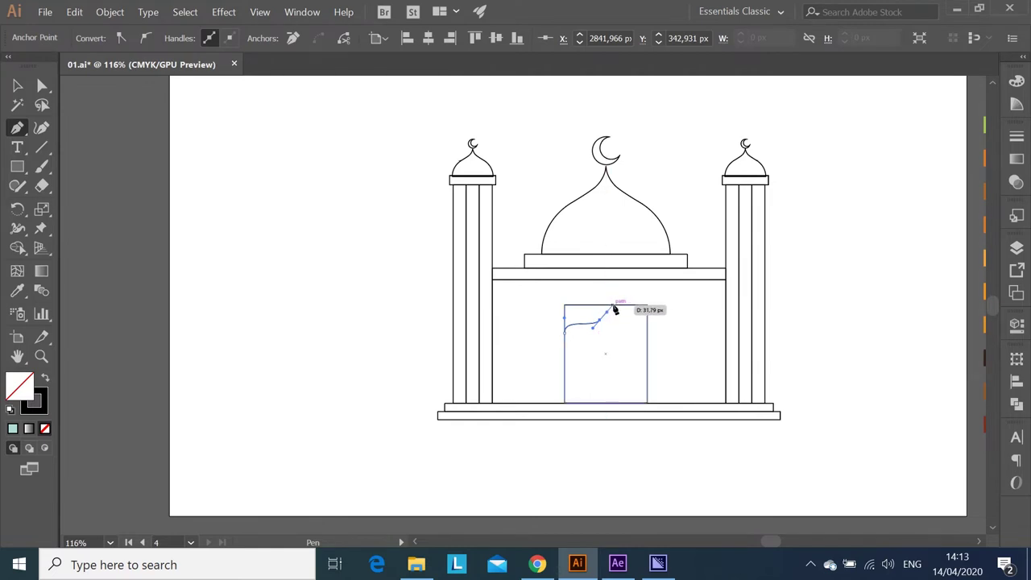
left_click(562, 295)
left_click(543, 333)
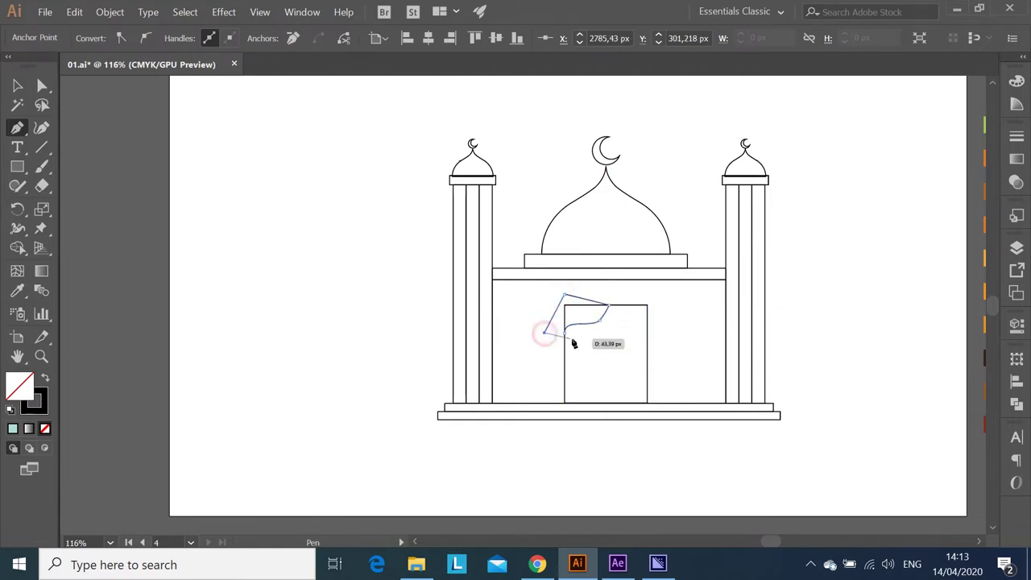
key("v")
left_click_drag(682, 295, 603, 322)
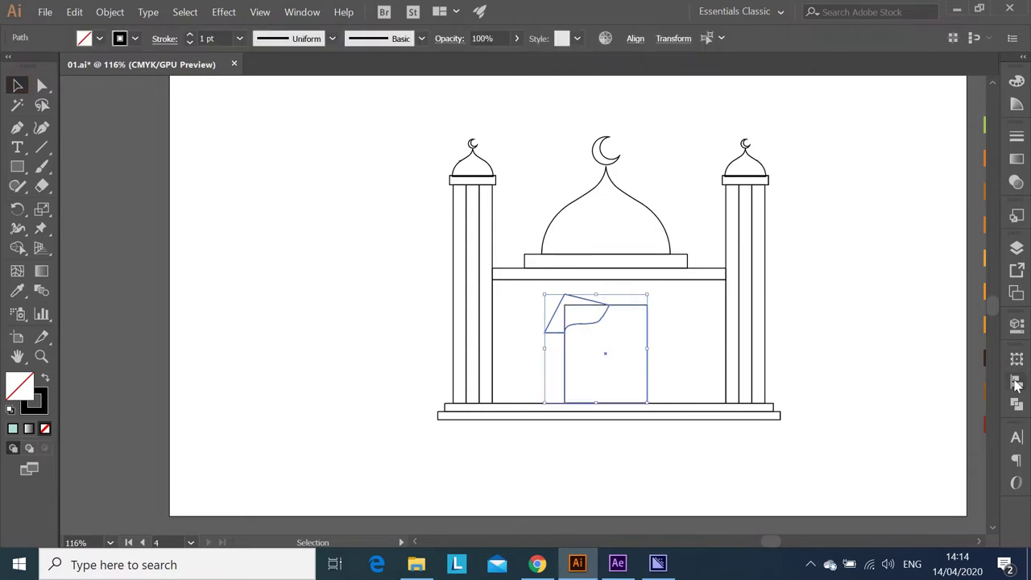
left_click(1017, 381)
left_click(1017, 403)
left_click(858, 392)
Step: Reshape the door's curved top edge by moving its anchors with Direct Selection
left_click(628, 346)
left_click(601, 317)
left_click(43, 84)
left_click(601, 319)
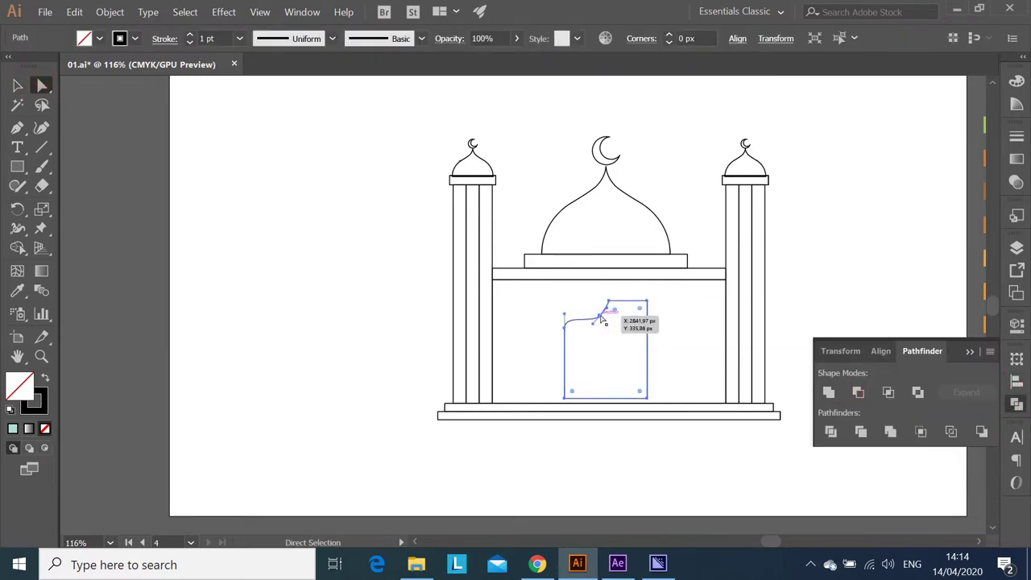
left_click(597, 323)
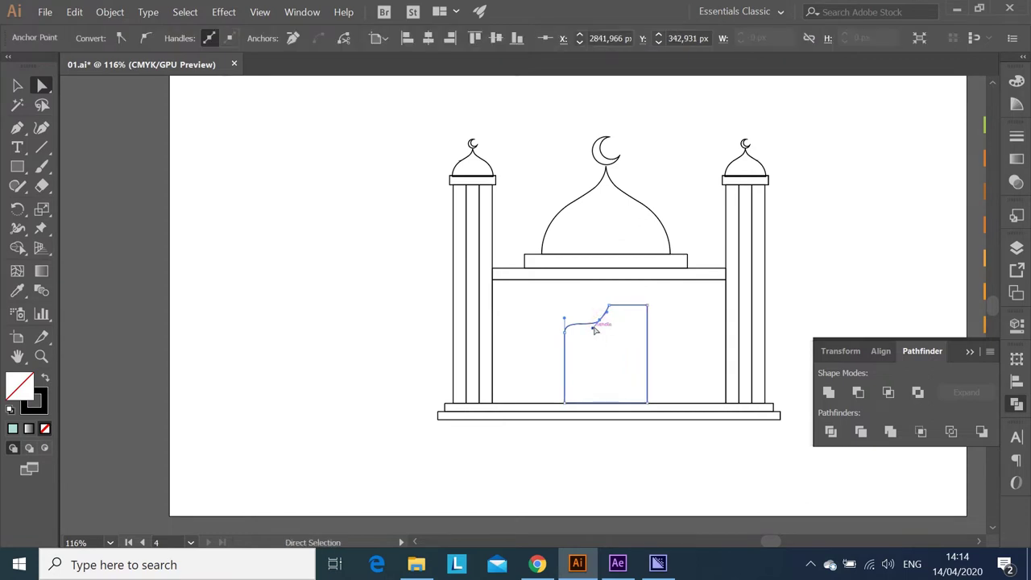
mouse_move(597, 326)
left_mouse_down()
mouse_move(610, 341)
mouse_move(594, 327)
left_mouse_up()
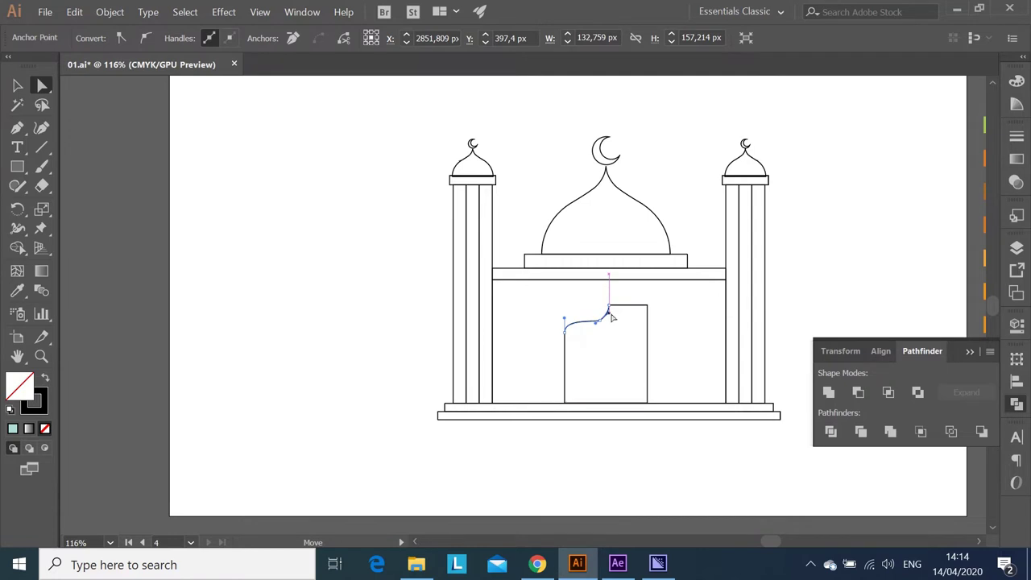
mouse_move(612, 319)
left_mouse_down()
mouse_move(602, 329)
mouse_move(608, 322)
left_mouse_up()
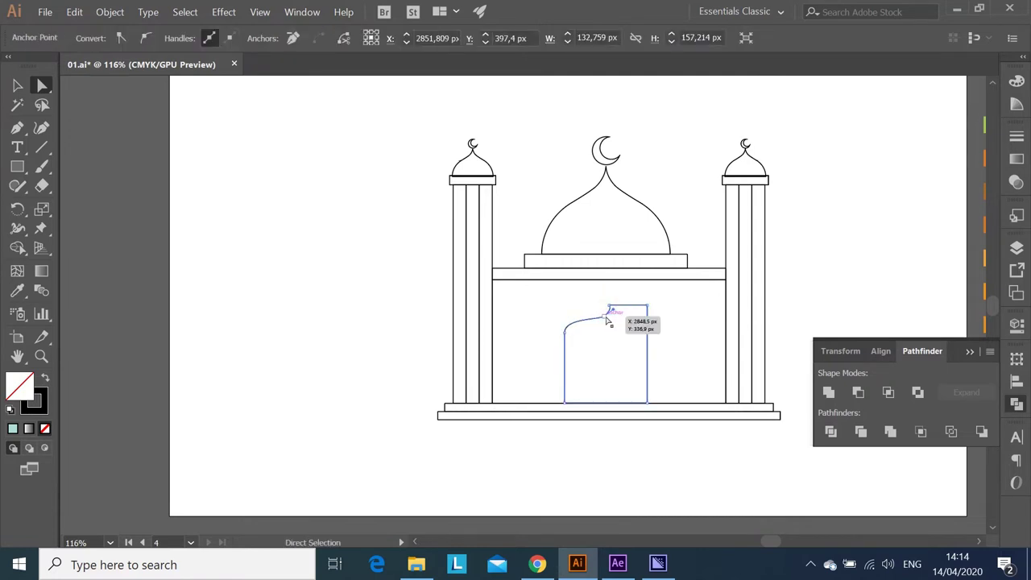
left_click(610, 322)
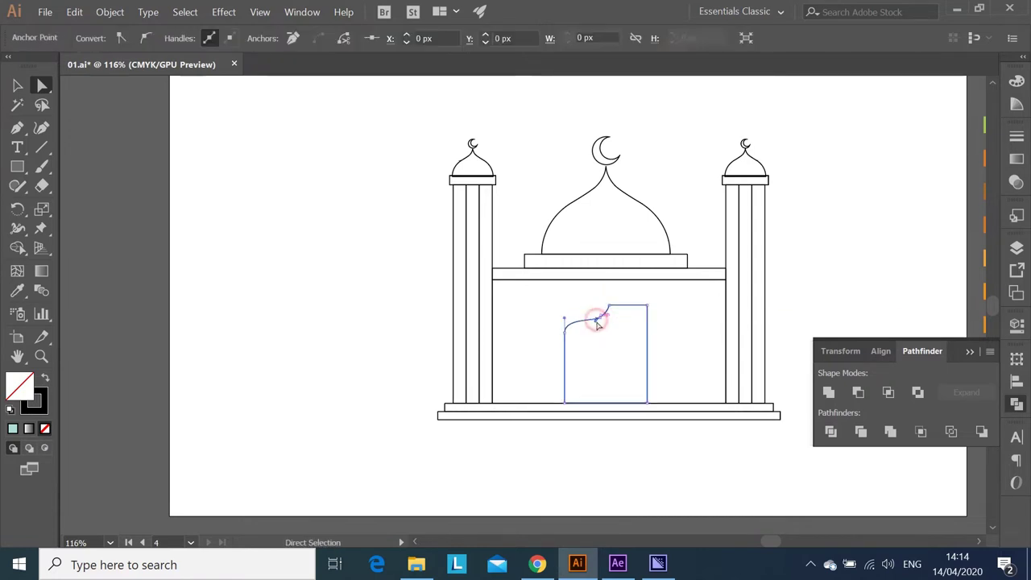
left_click_drag(597, 321, 599, 340)
left_click(608, 363)
left_click(564, 331)
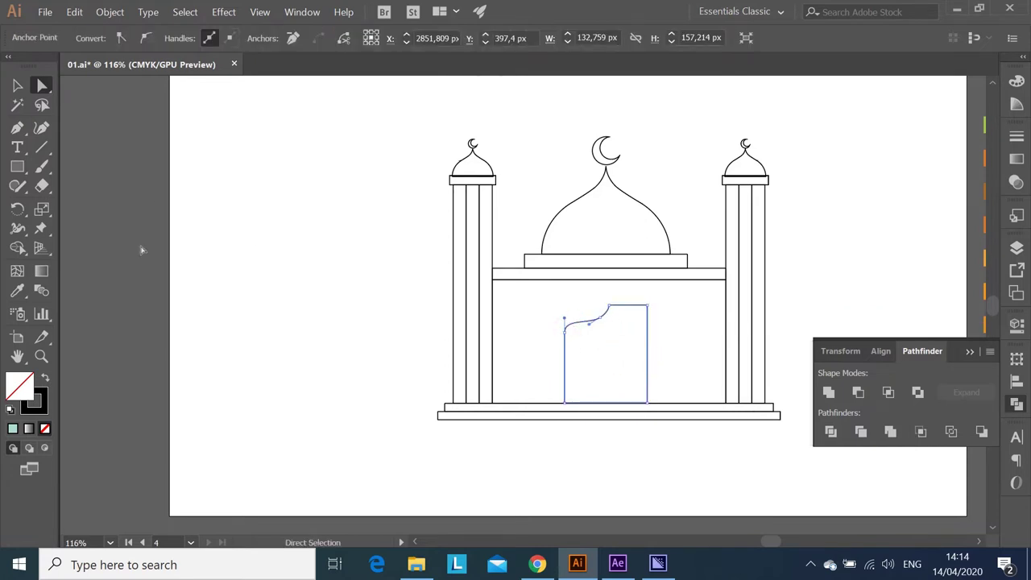
Step: Cut away the door's right half with a rectangle and Minus Front, leaving a half arch
key("m")
left_click_drag(606, 295, 665, 423)
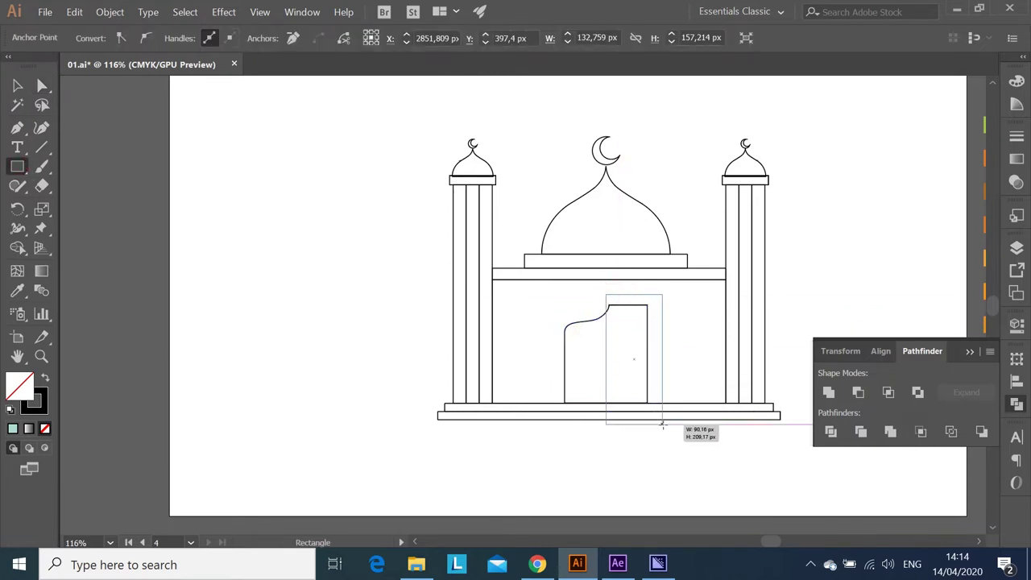
key("v")
mouse_move(580, 296)
left_mouse_down()
mouse_move(636, 327)
mouse_move(586, 303)
left_mouse_up()
left_click(857, 393)
left_click(673, 353)
left_click(604, 337)
right_click(609, 341)
mouse_move(652, 244)
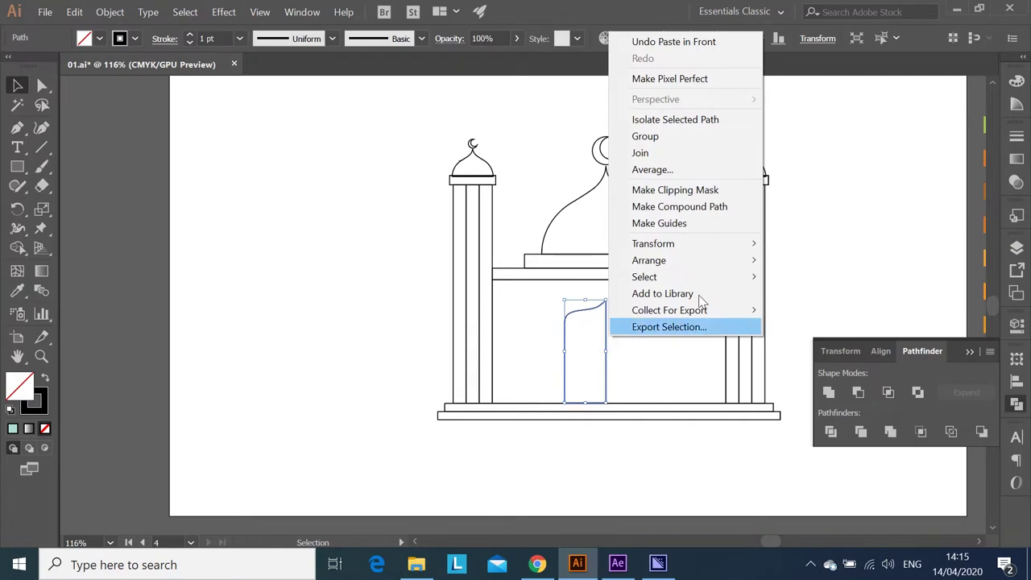
Step: Reflect the half-door vertically and place the mirrored copy beside the original
left_click(854, 297)
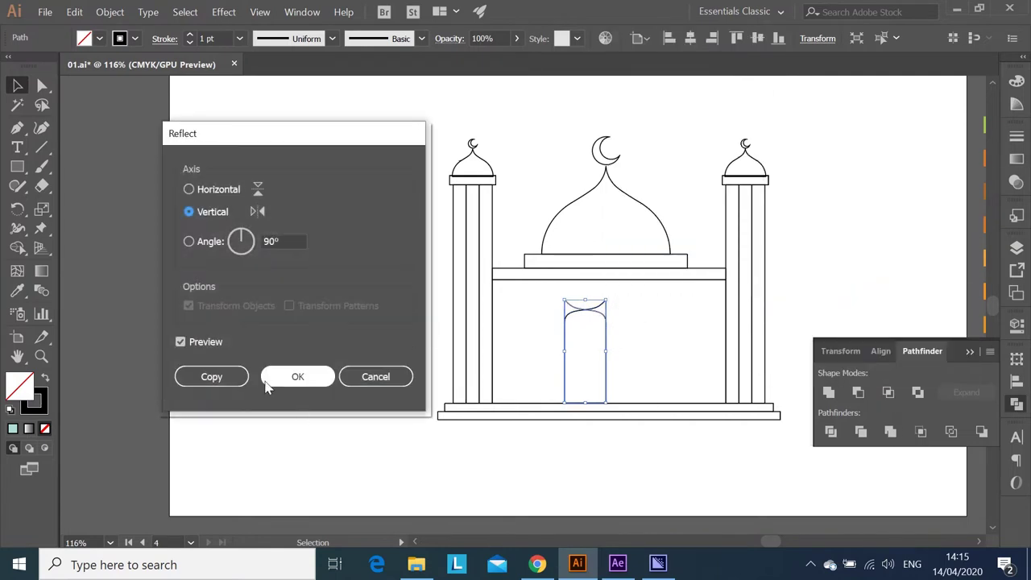
left_click(263, 383)
left_click_drag(597, 321, 639, 320)
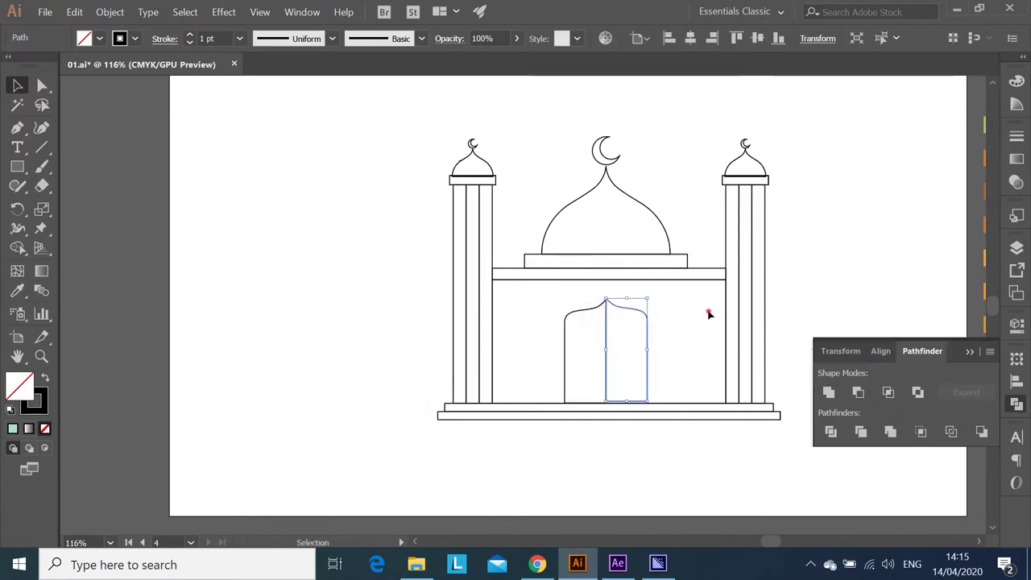
left_click(710, 315)
left_click_drag(649, 382, 651, 384)
left_click(682, 356)
Step: Undo a premature merge and push the right half against the left half
left_click_drag(632, 296, 570, 341)
left_click(828, 392)
left_click(640, 328)
key("ctrl+z")
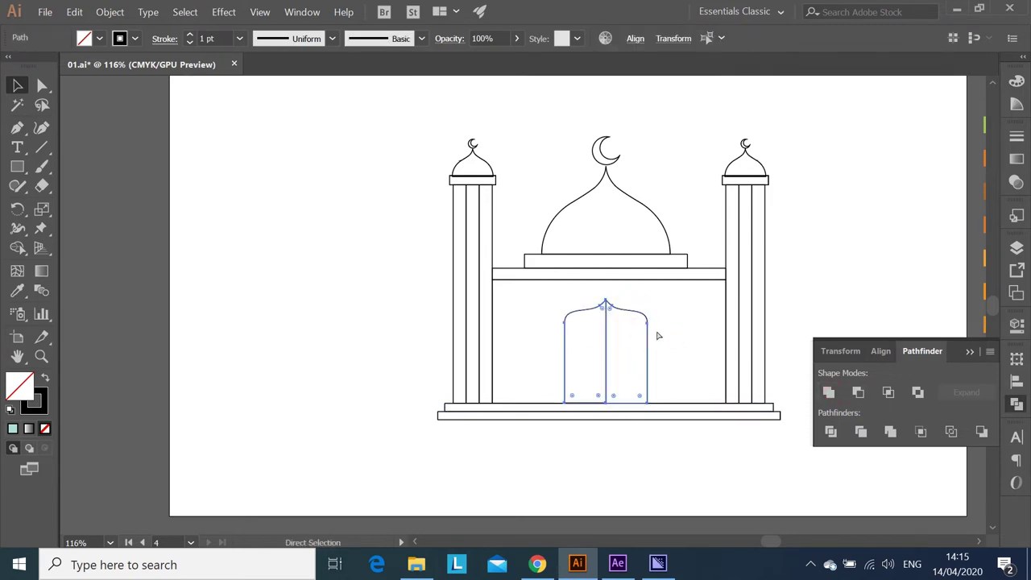
key("ctrl+z")
left_click(621, 382)
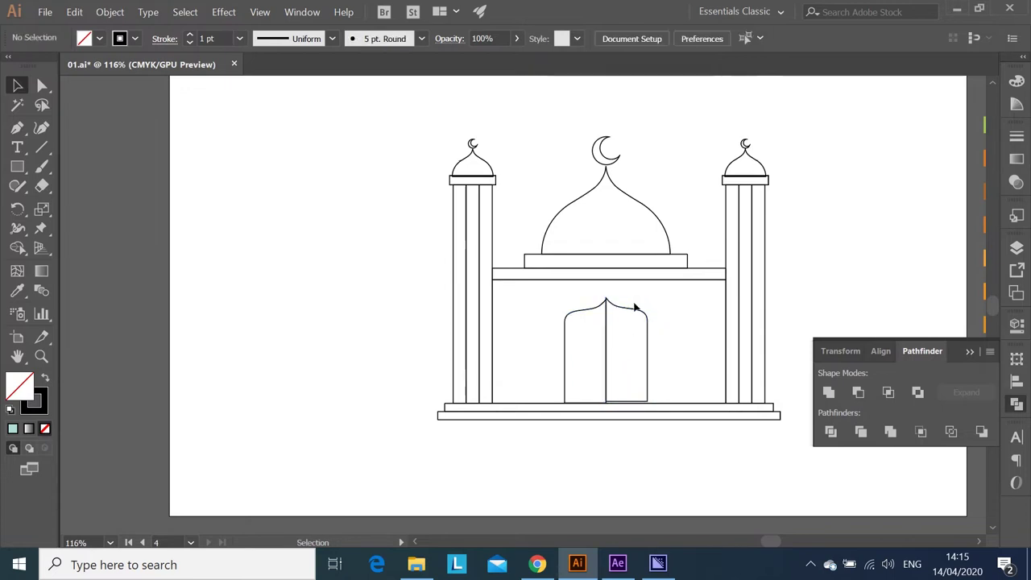
left_click_drag(629, 329, 613, 329)
left_click(671, 340)
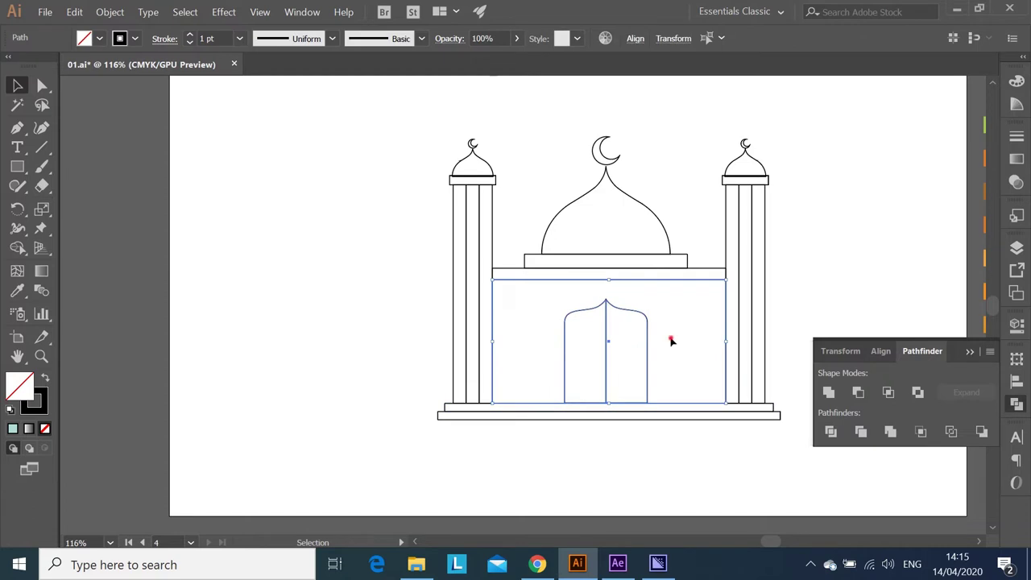
left_click_drag(640, 304, 620, 411)
key("ctrl+z")
key("ctrl+z")
Step: Butt the two halves together and merge them with Shape Builder into one arched door
mouse_move(635, 375)
left_mouse_down()
mouse_move(608, 373)
mouse_move(607, 324)
left_mouse_up()
left_click(585, 299, "shift")
left_click(664, 331)
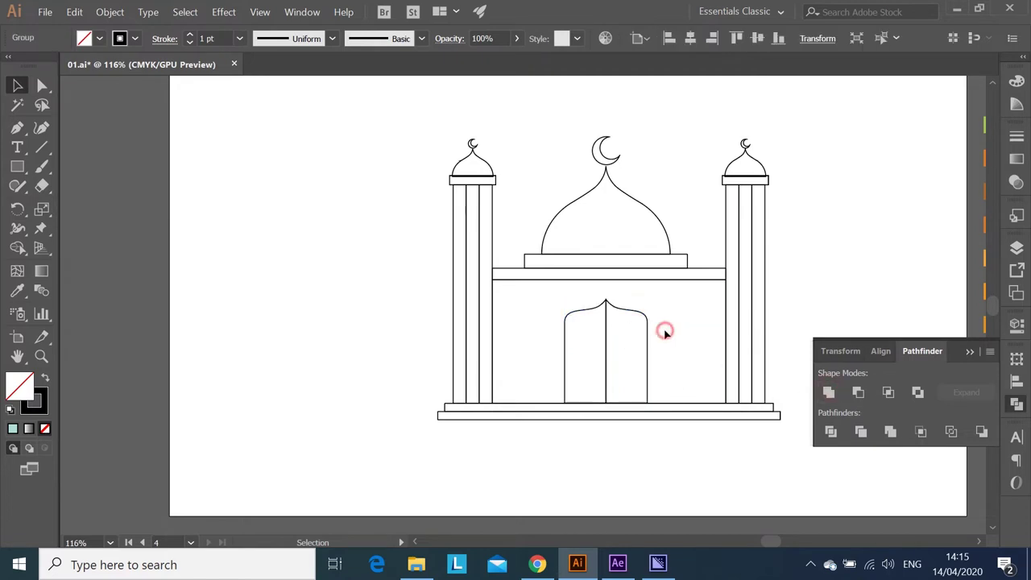
left_click_drag(609, 485, 662, 385)
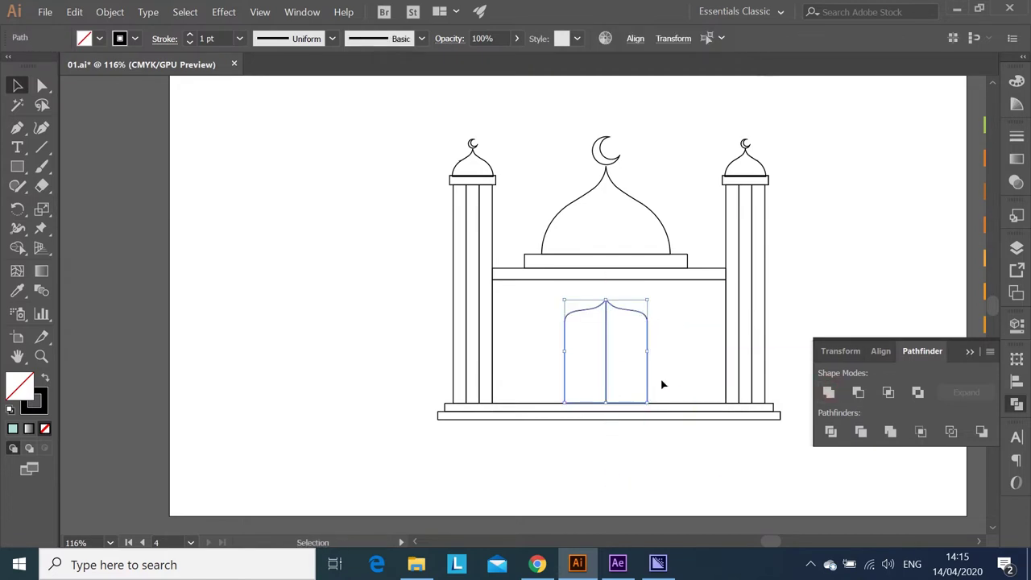
left_click(18, 271)
left_click_drag(589, 367, 616, 324)
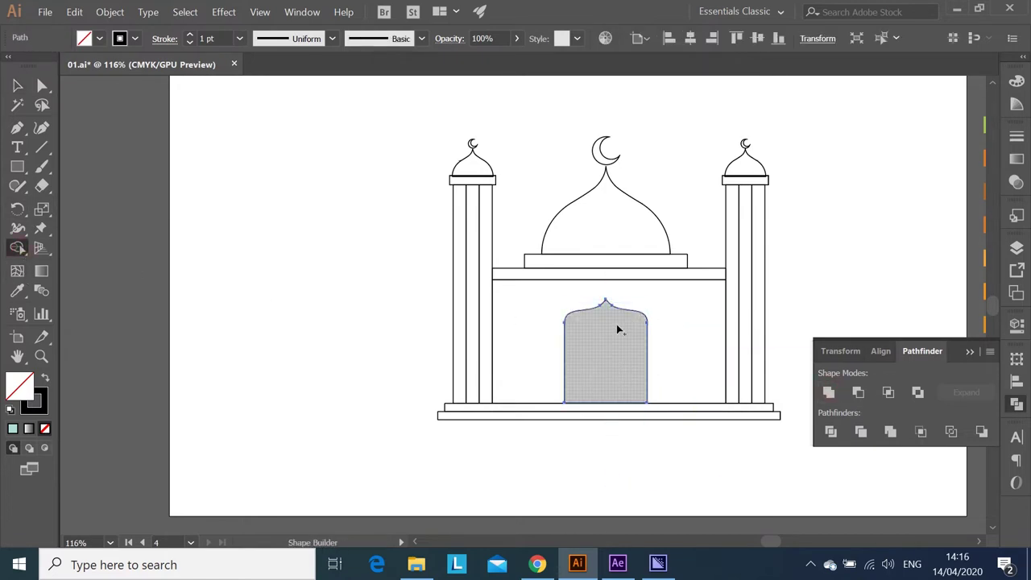
left_click(18, 86)
left_click(641, 445)
left_click(636, 318)
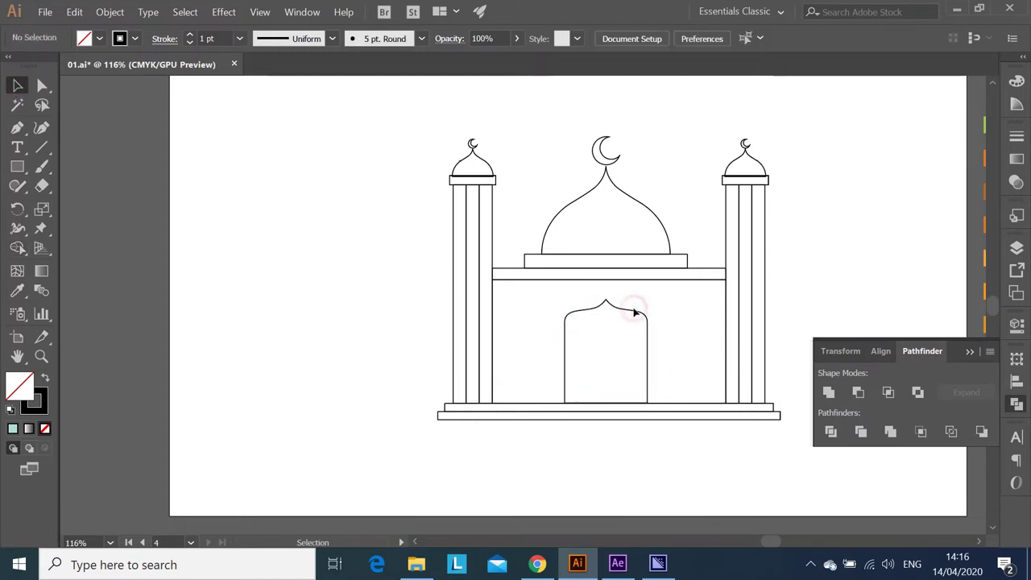
Step: Centre the arched door horizontally on the wall rectangle
left_click(1017, 381)
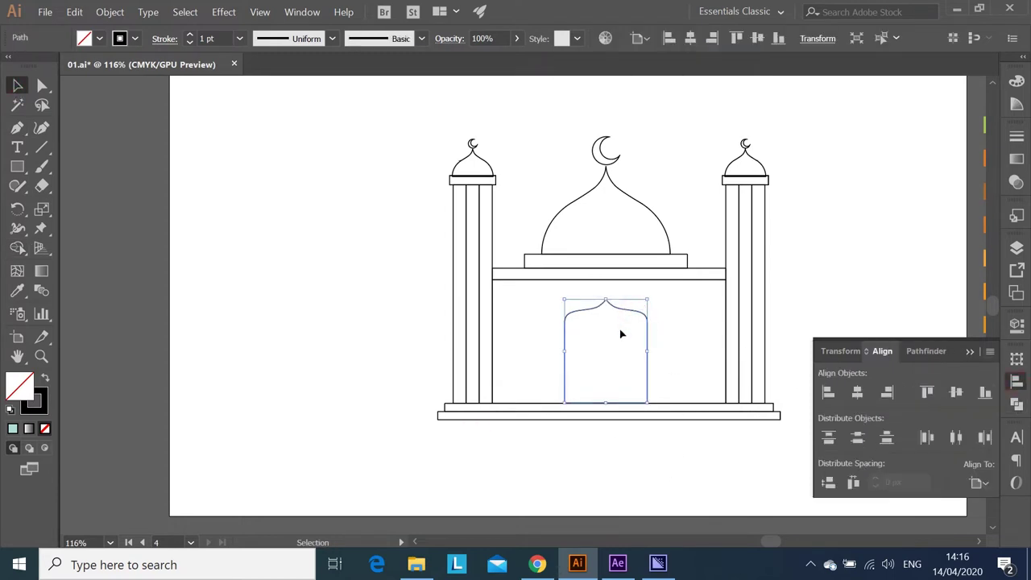
left_click(632, 279, "shift")
left_click(858, 394)
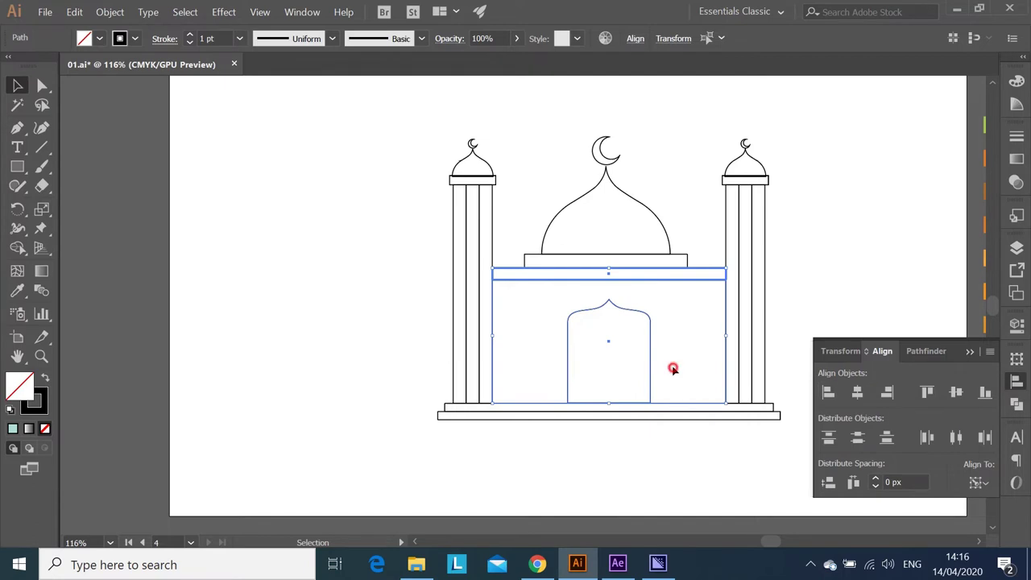
left_click(672, 368)
left_click(1017, 382)
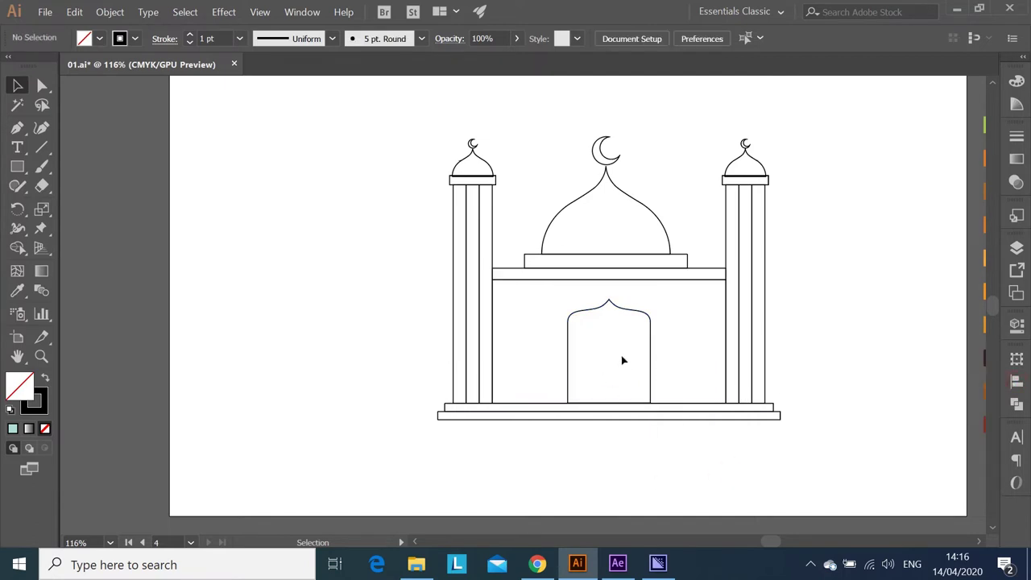
Step: Place a smaller copy of the arched door on the wall left of the door
left_click(645, 315)
left_click_drag(651, 300, 631, 319)
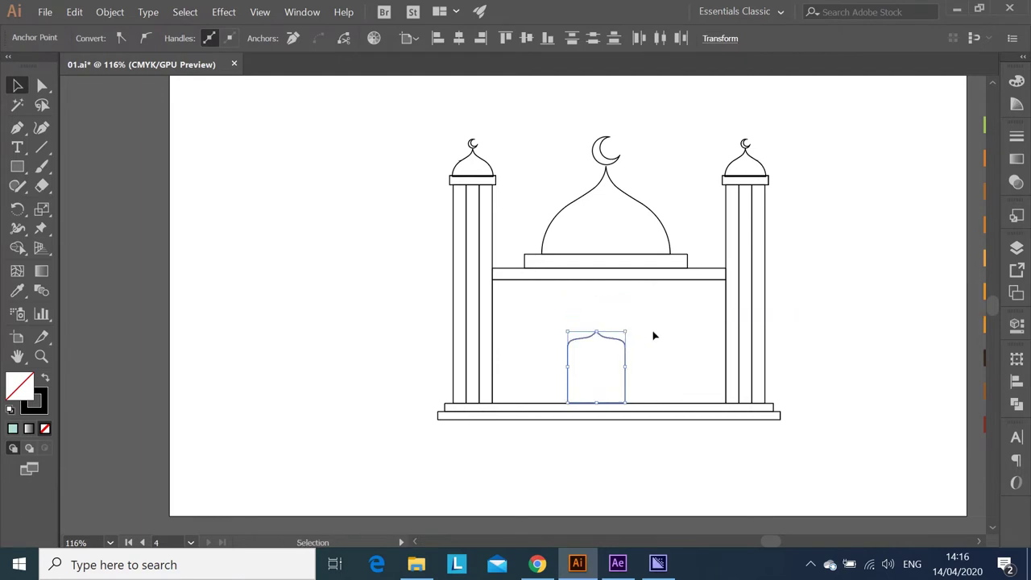
key("ctrl+z")
left_click(684, 361)
mouse_move(645, 317)
left_mouse_down()
mouse_move(552, 348)
mouse_move(547, 313)
mouse_move(547, 328)
mouse_move(571, 329)
left_mouse_up()
left_click(580, 345)
left_click(1017, 382)
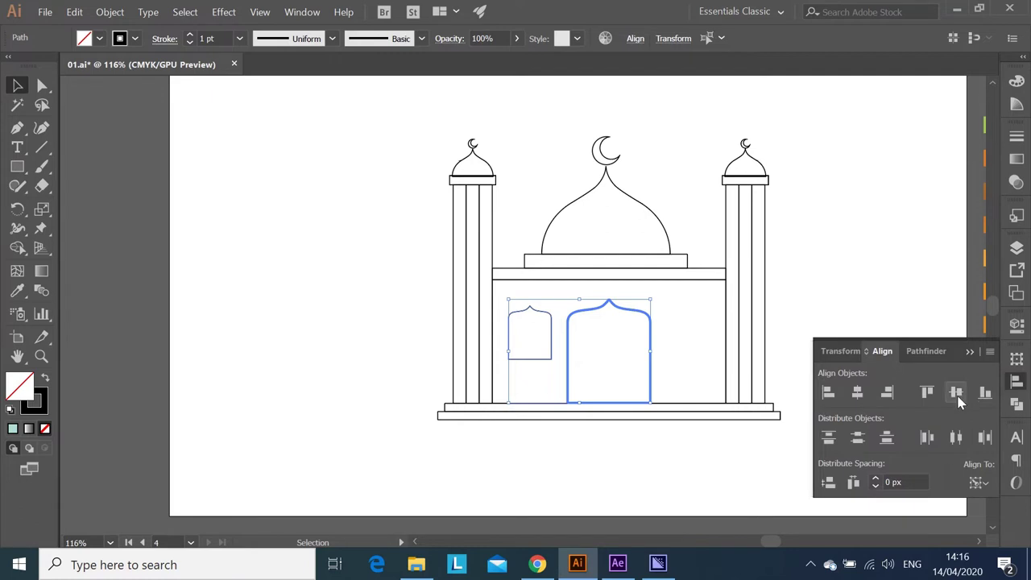
left_click(700, 379)
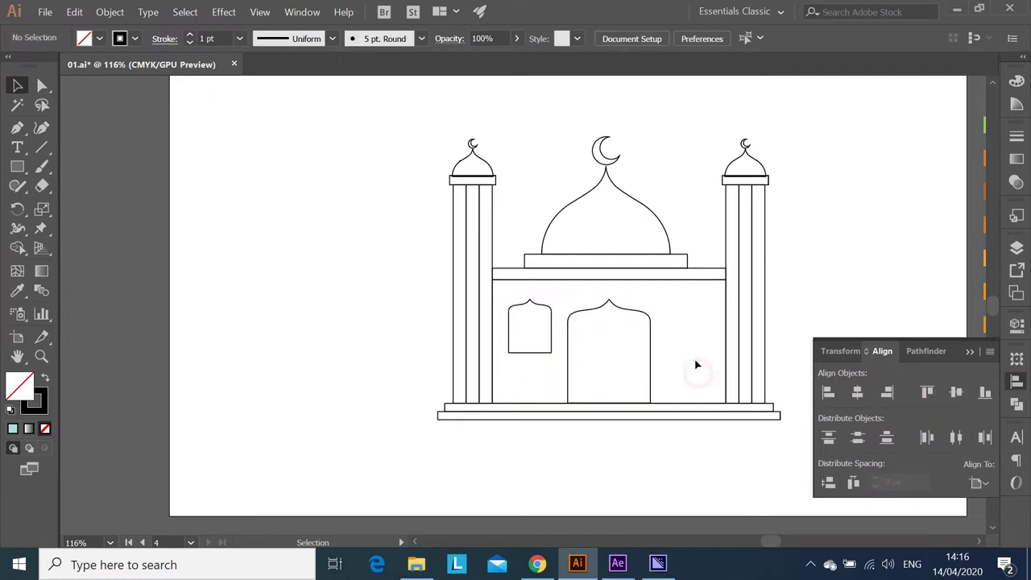
Step: Lower and narrow the small window, then draw a thin sill beneath it
left_click_drag(528, 355, 529, 373)
left_click_drag(553, 321, 540, 321)
left_click(560, 362)
left_click(520, 387)
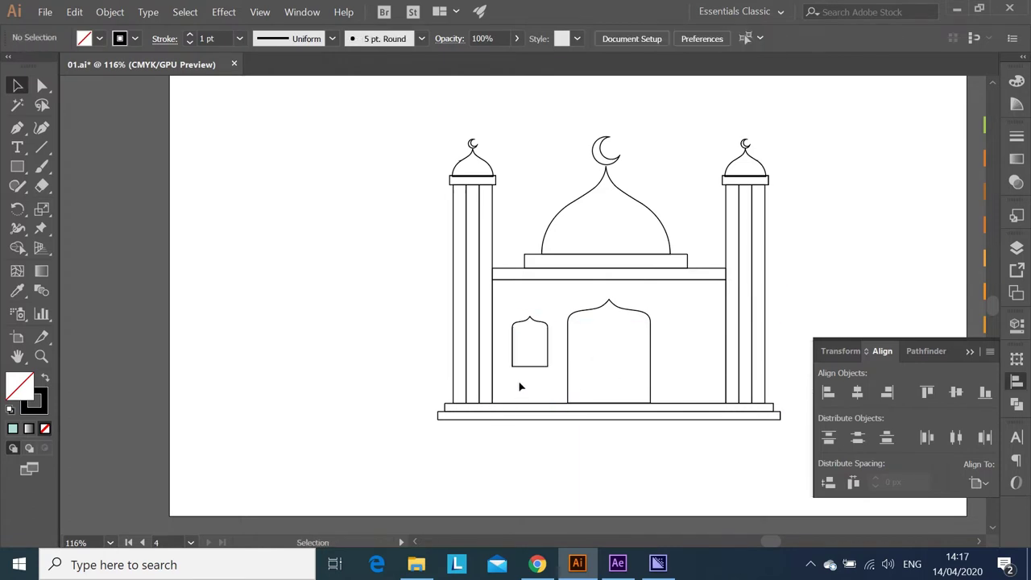
left_click(17, 167)
left_click_drag(508, 372, 553, 366)
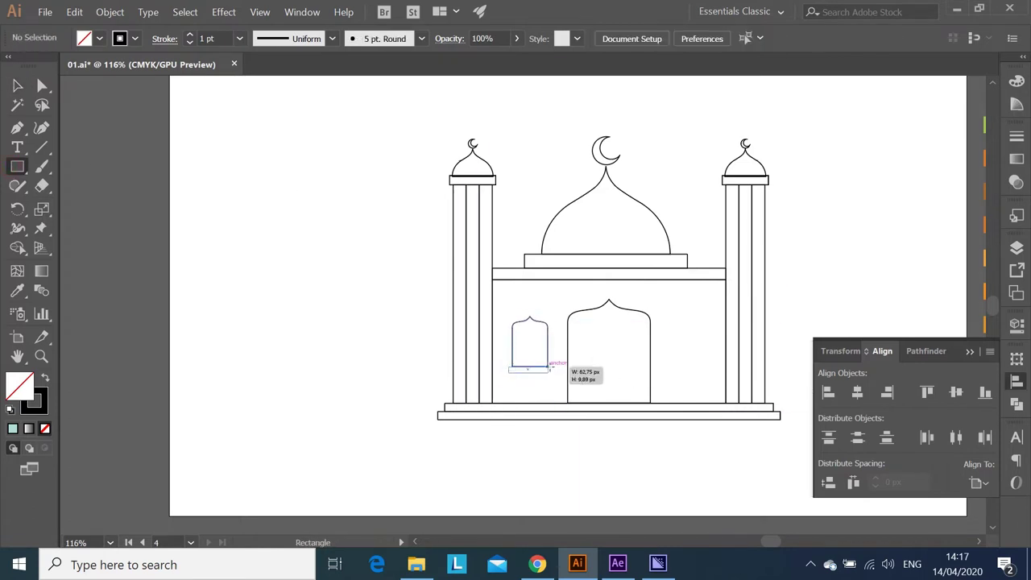
Step: Copy the sill-topped window right of the door, plus another copy outside the mosque
key("v")
left_click(534, 386)
left_click_drag(530, 387, 515, 354)
left_click(548, 326)
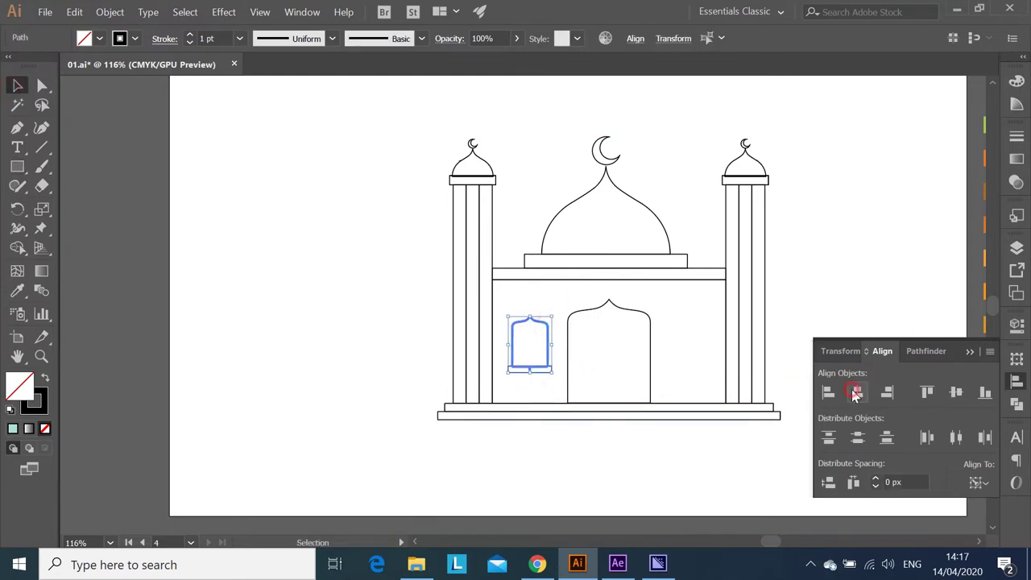
left_click(703, 368)
left_click(530, 317)
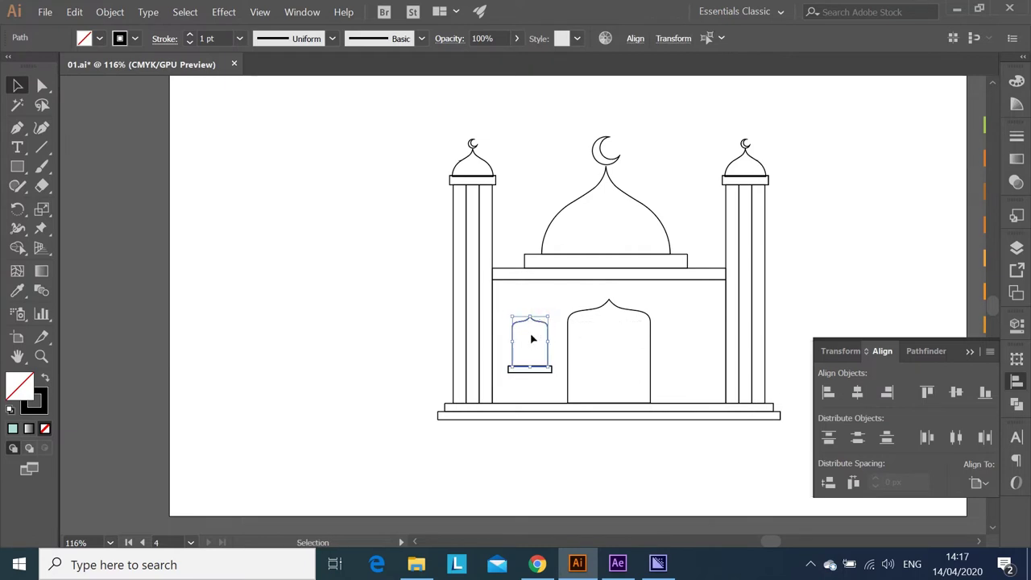
key("v")
left_click(858, 391)
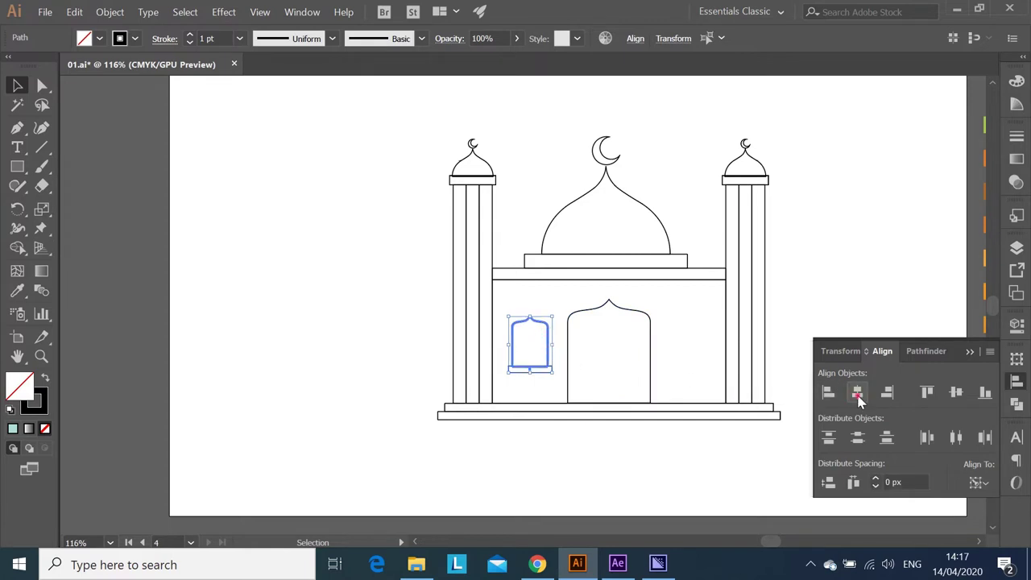
key("a")
left_click_drag(523, 352, 686, 368)
left_click(627, 362)
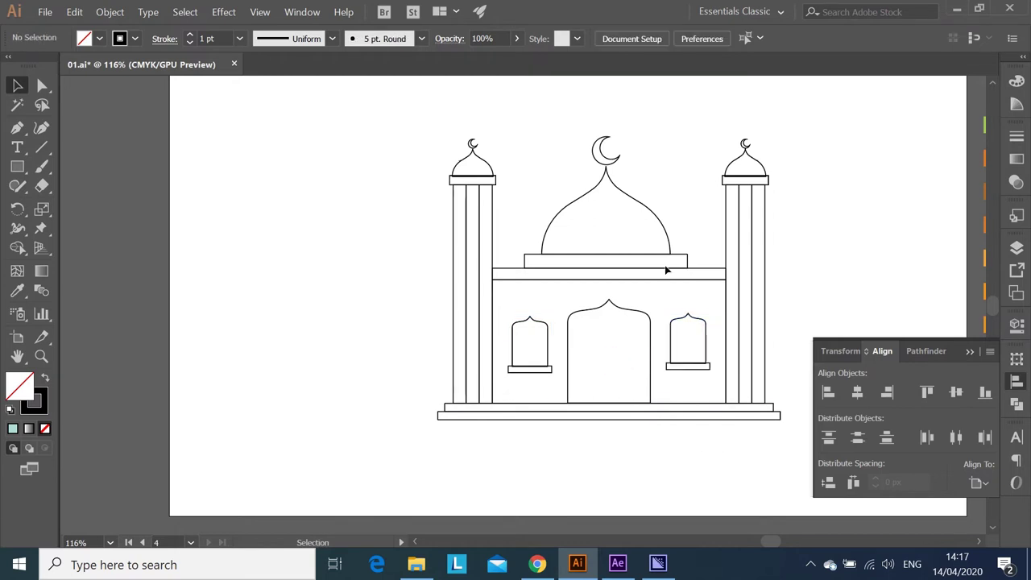
left_click(698, 370)
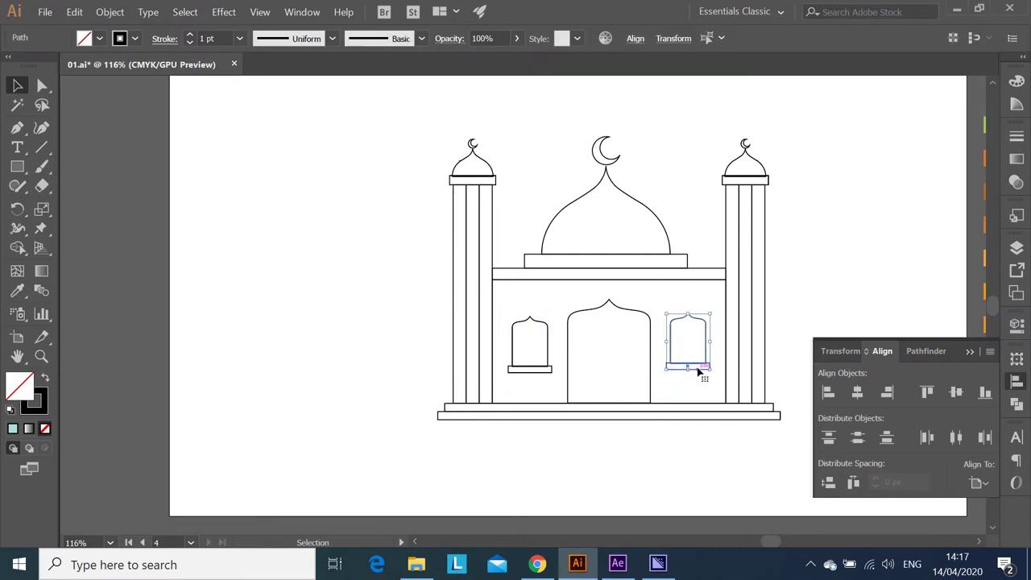
left_click_drag(698, 370, 838, 295)
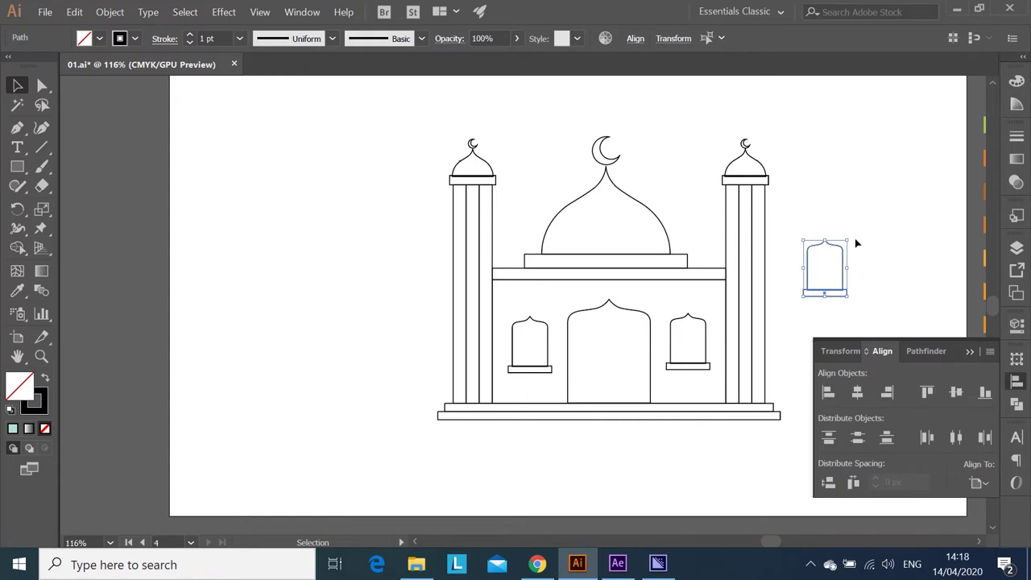
Step: Shrink the spare window and stack two small arched windows in the right minaret
left_click(1017, 382)
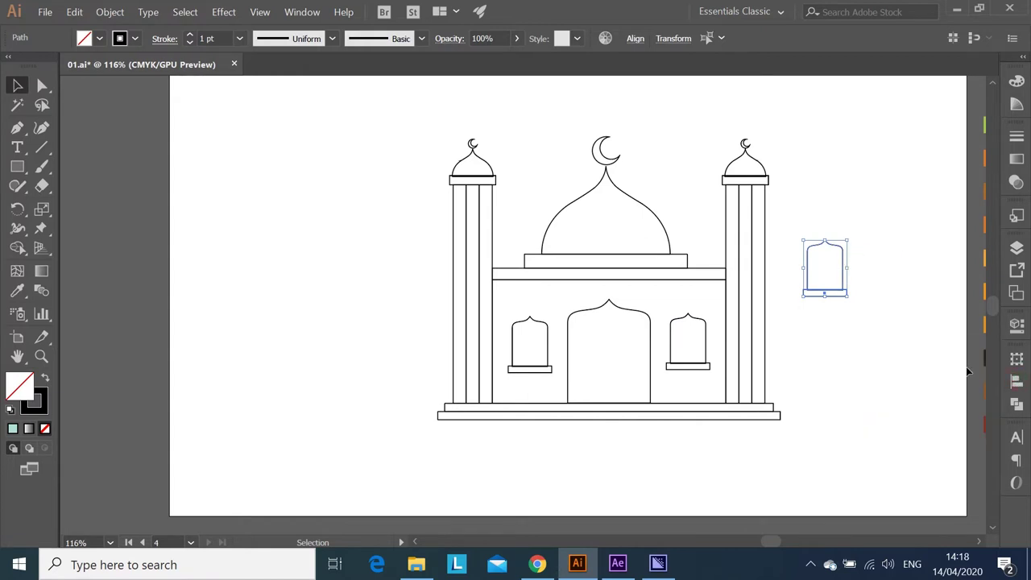
left_click_drag(848, 240, 834, 258)
left_click(841, 334)
mouse_move(812, 295)
left_mouse_down()
mouse_move(740, 247)
mouse_move(743, 339)
left_mouse_up()
left_click(749, 240, "shift")
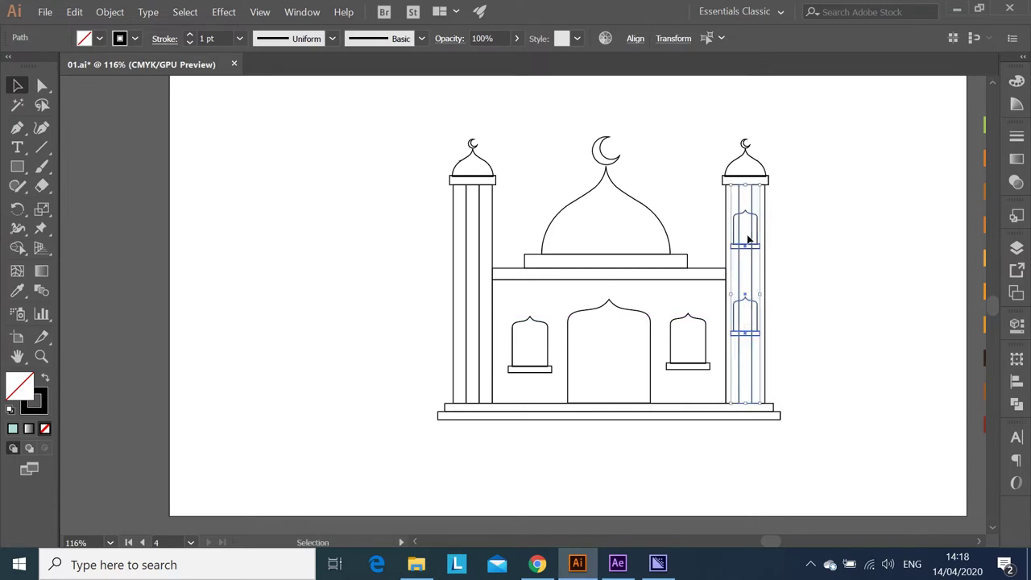
left_click(746, 208)
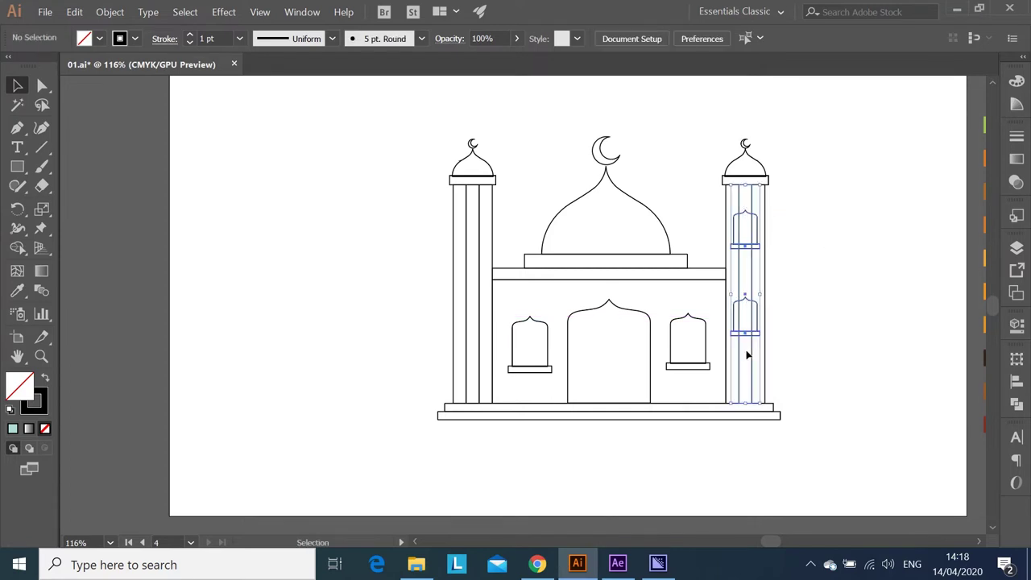
left_click_drag(742, 223, 751, 340)
Step: Copy the window pair to the left minaret and Vertical Align Center it with the right pair
mouse_move(751, 342)
left_mouse_down()
mouse_move(811, 340)
mouse_move(633, 351)
mouse_move(481, 322)
left_mouse_up()
left_click(810, 357)
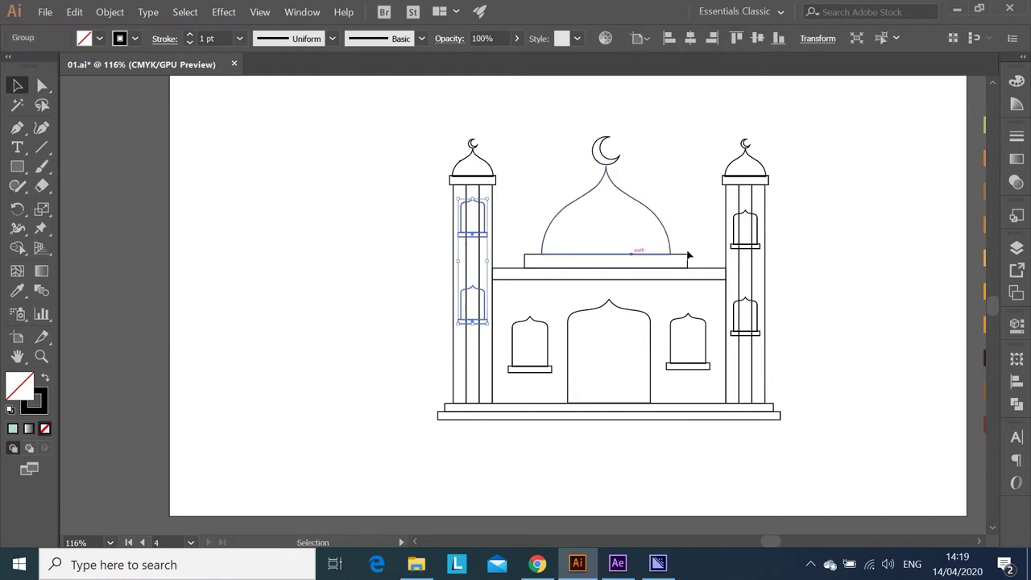
left_click(746, 348)
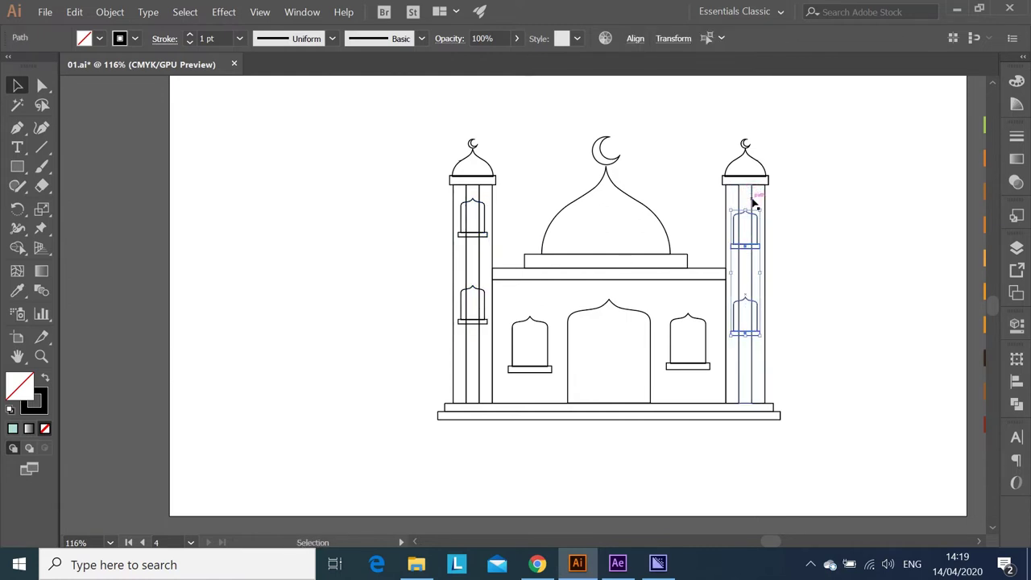
left_click_drag(749, 201, 487, 208)
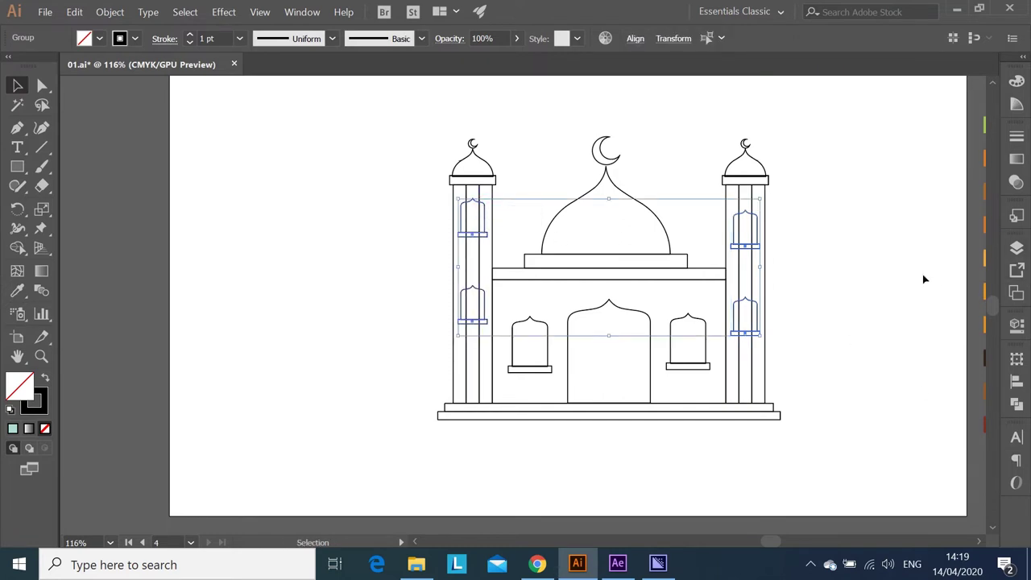
left_click(746, 218)
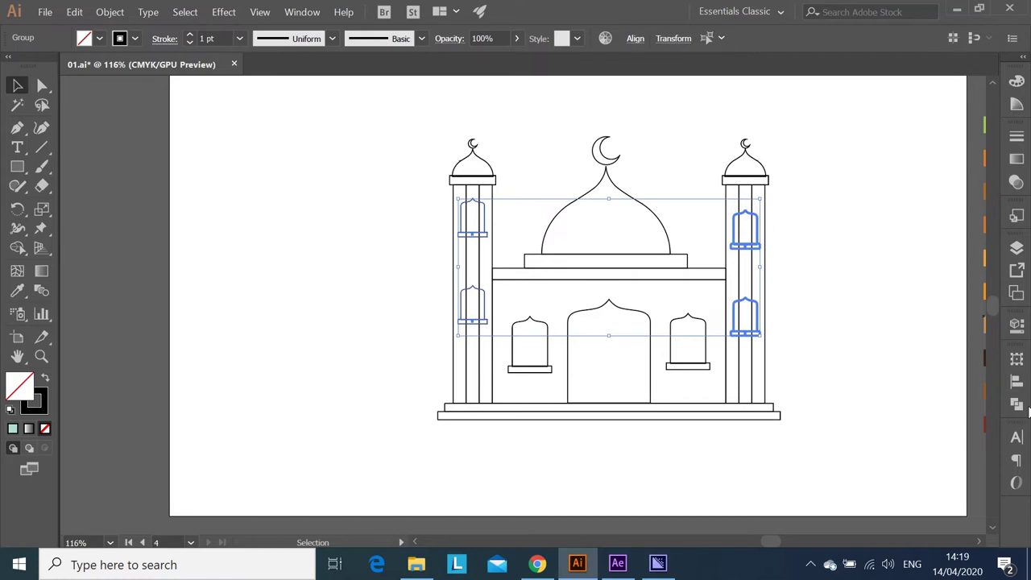
left_click(1017, 381)
left_click(955, 393)
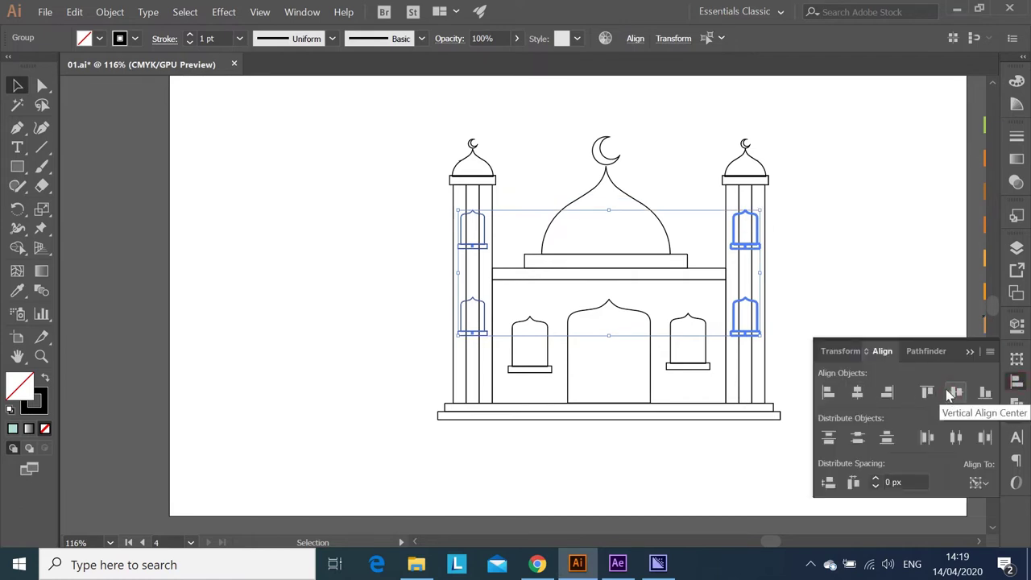
left_click(872, 319)
left_click(874, 378)
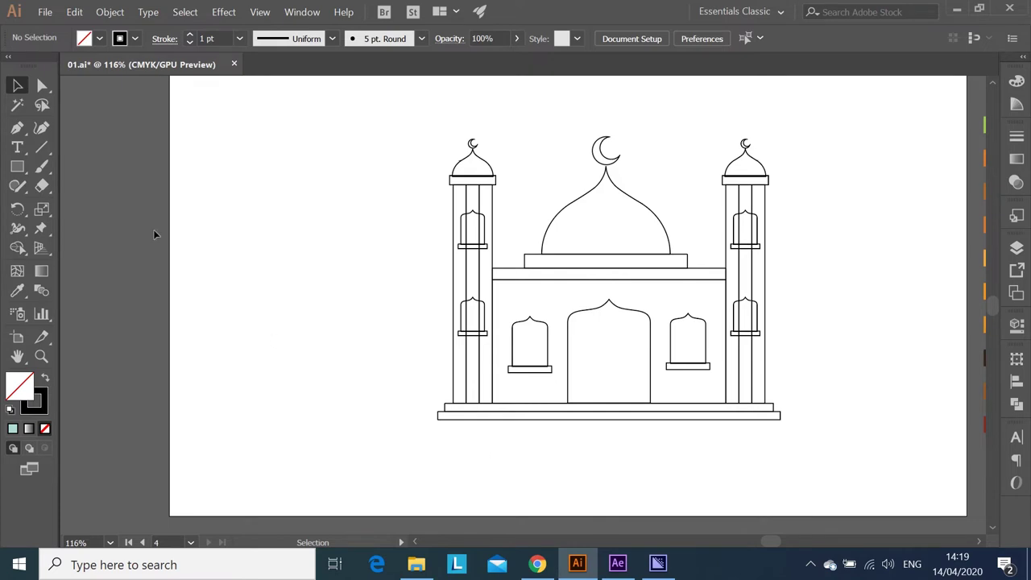
left_click(17, 166)
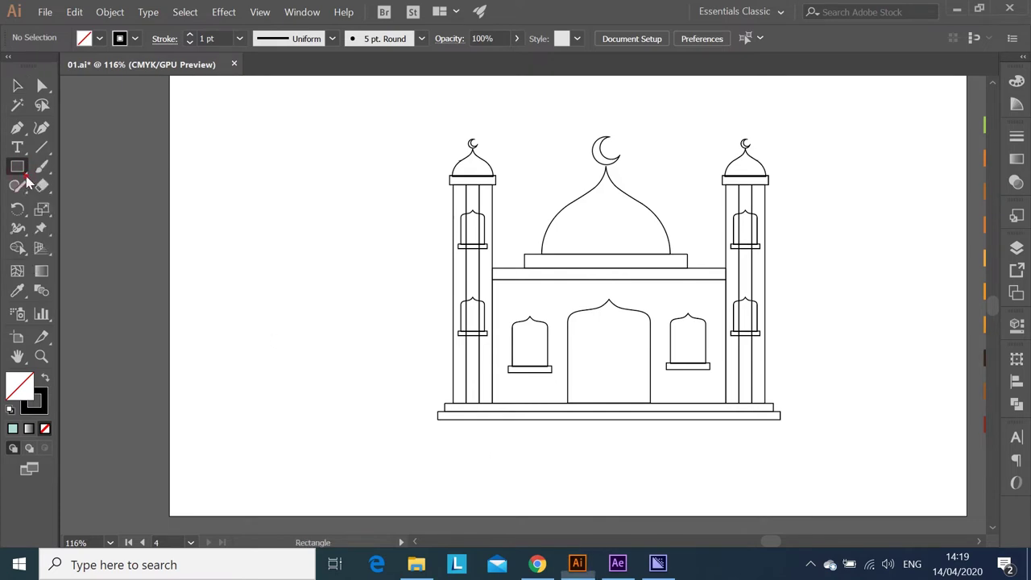
Step: Draw a wide, flattened ellipse beneath the mosque base
left_click_drag(17, 166, 91, 204)
scroll(574, 302, "down", 1)
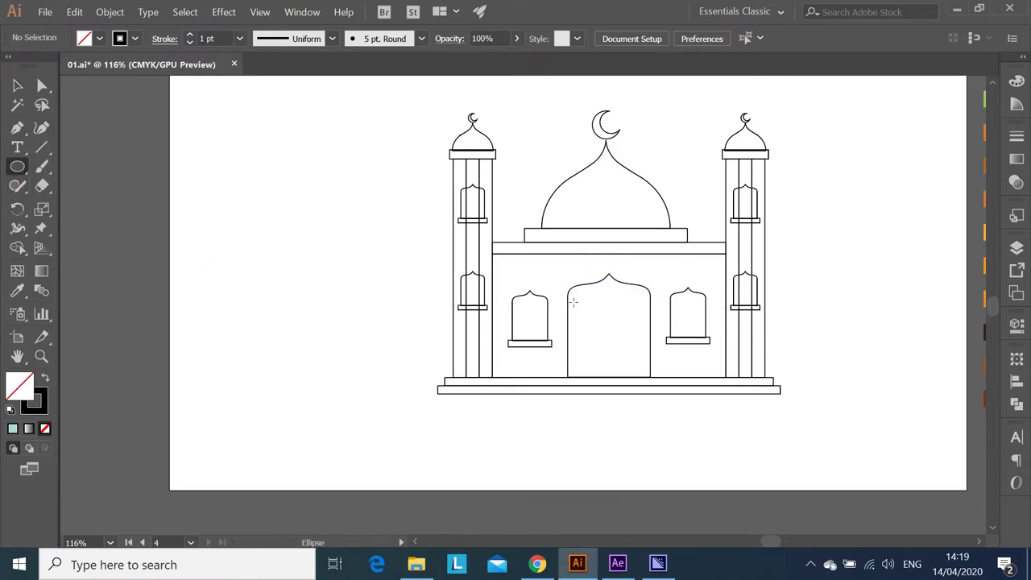
left_click_drag(360, 414, 842, 391)
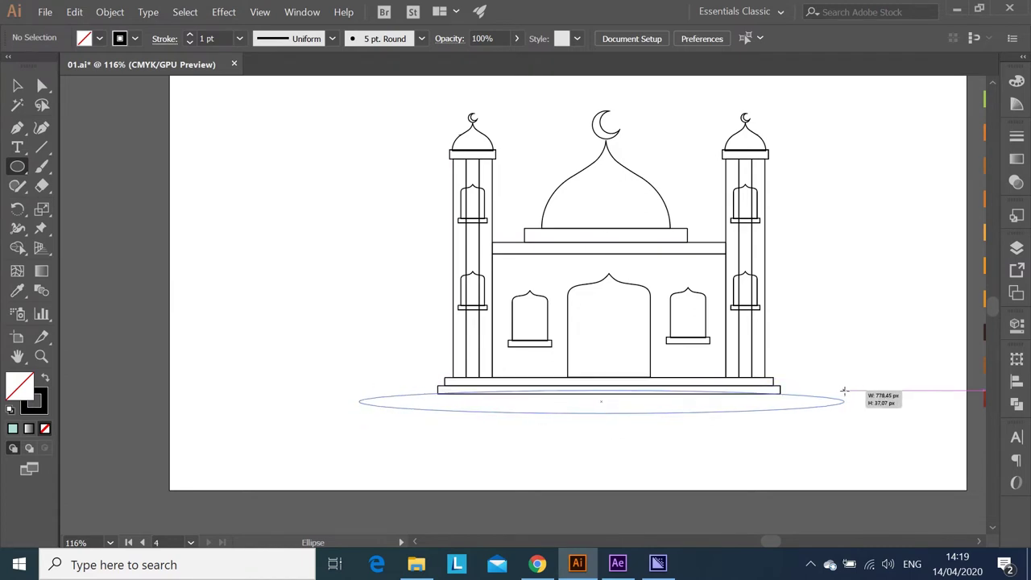
left_click_drag(844, 391, 847, 390)
left_click_drag(609, 412, 608, 416)
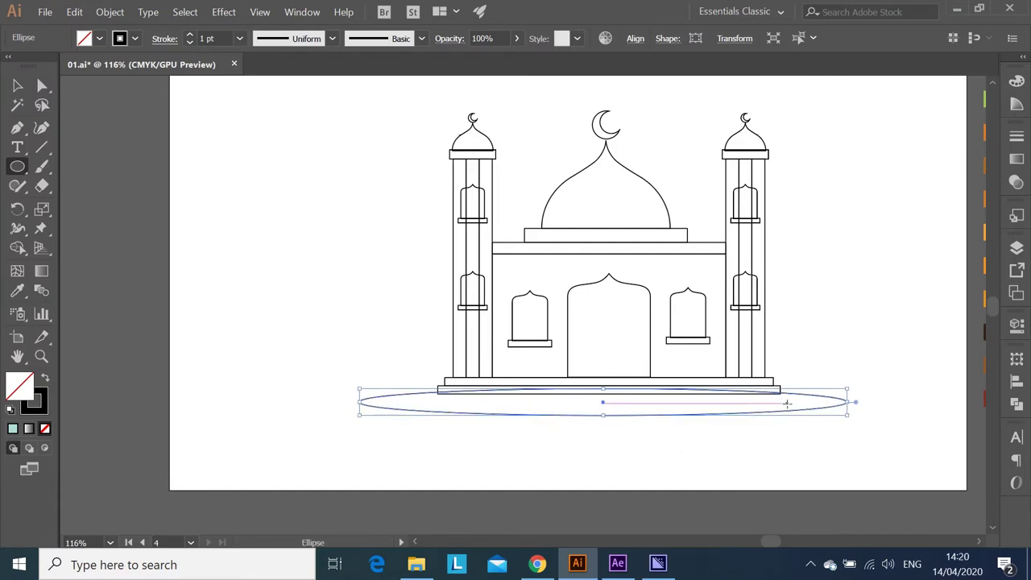
Step: Cut away the ellipse's lower half with a rectangle using Pathfinder Minus Front
left_click_drag(17, 167, 81, 169)
left_click_drag(346, 403, 915, 481)
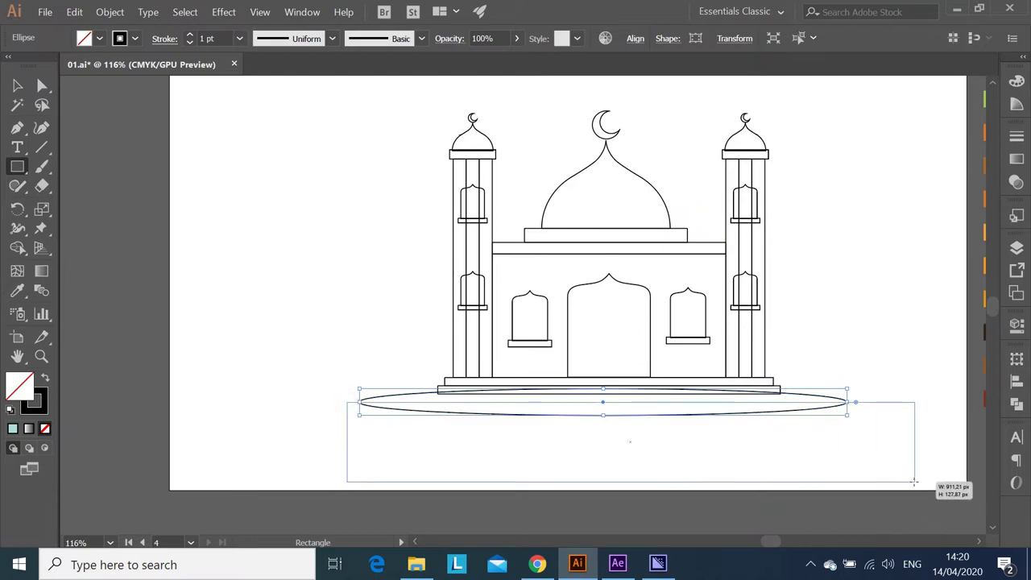
left_click(17, 86)
left_click(847, 400, "shift")
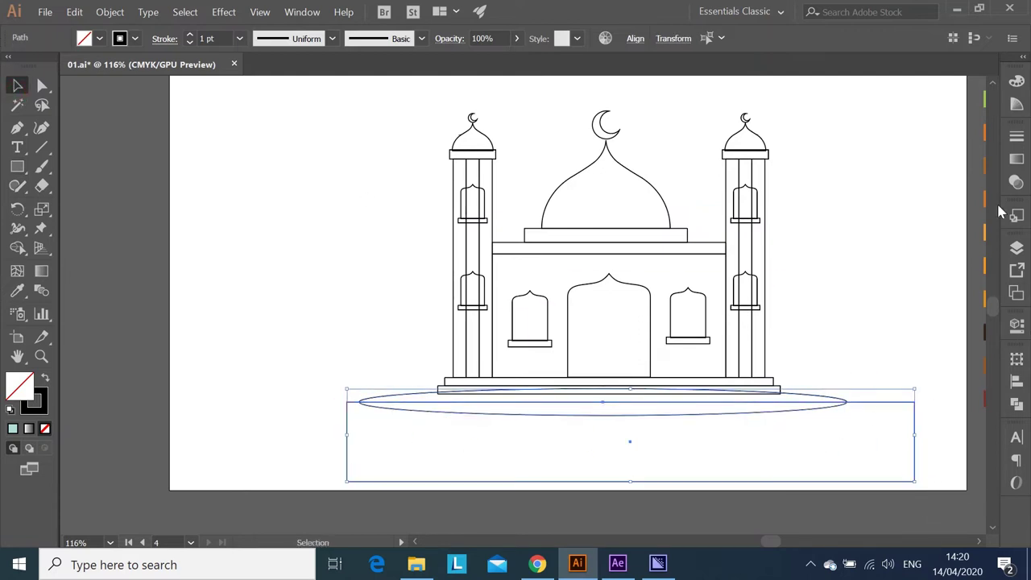
left_click(1016, 402)
left_click(858, 391)
left_click(745, 439)
Step: Horizontally center the half-ellipse mound under the mosque base
left_click(691, 395)
left_click(778, 390, "shift")
left_click(1017, 381)
left_click(857, 392)
left_click(826, 263)
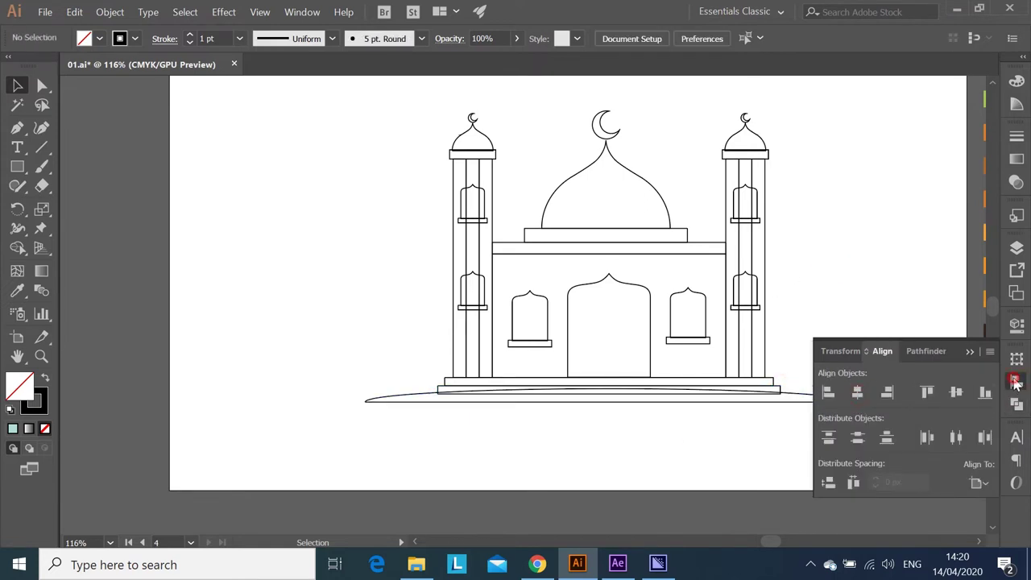
left_click(884, 239)
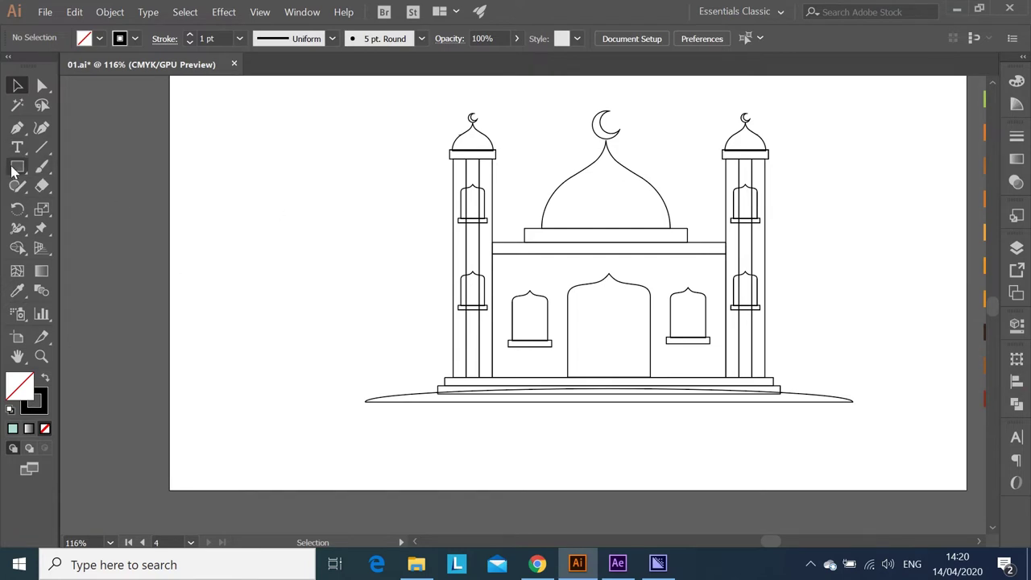
left_click_drag(17, 166, 64, 202)
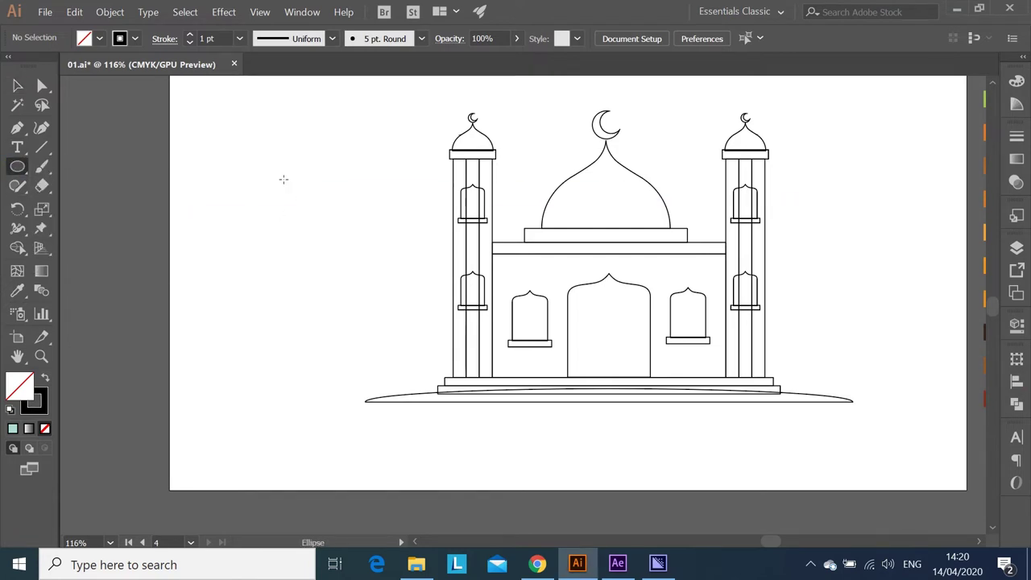
Step: Make a pointed leaf from a tall ellipse and place a duplicate to its right
left_click_drag(249, 184, 287, 267)
left_click_drag(17, 128, 96, 185)
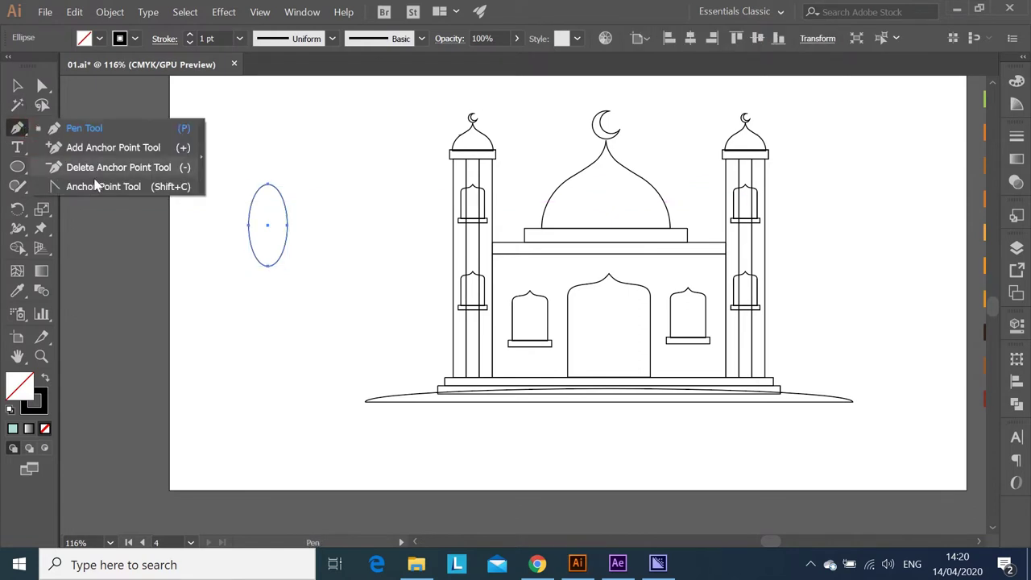
left_click(267, 185)
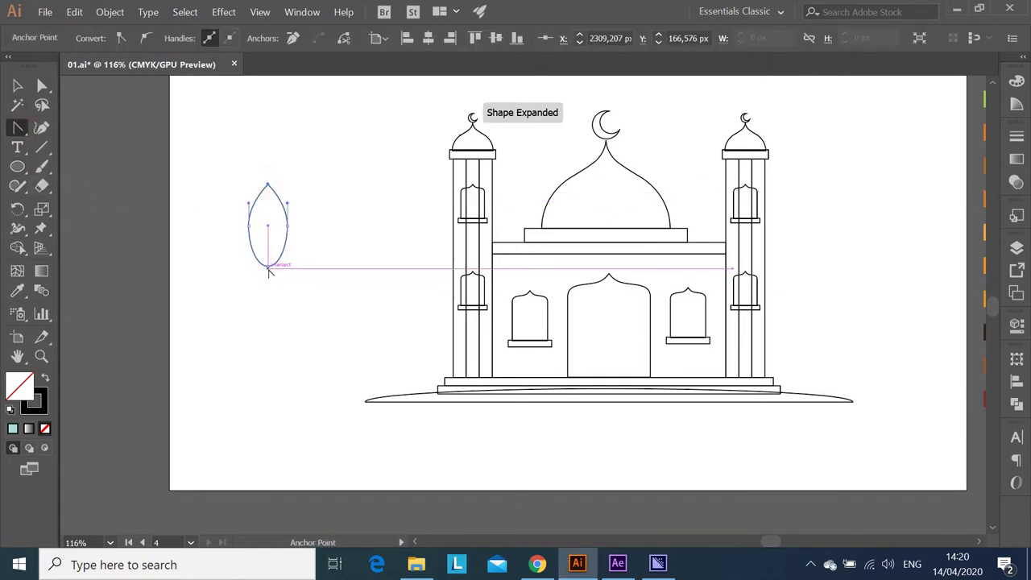
left_click(267, 266)
key("v")
left_click(338, 237)
mouse_move(284, 216)
left_mouse_down()
mouse_move(338, 214)
mouse_move(272, 207)
left_mouse_up()
left_click(336, 221)
left_click_drag(336, 217, 355, 214)
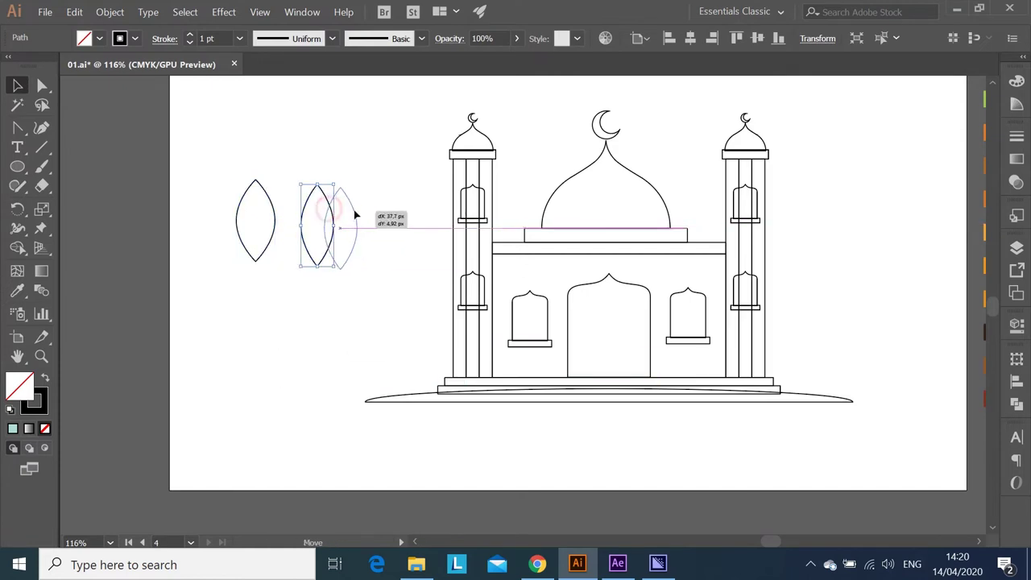
left_click(195, 207)
Step: Draw a vertical vein down the right leaf with a tapered width profile at 3 pt
left_click(42, 148)
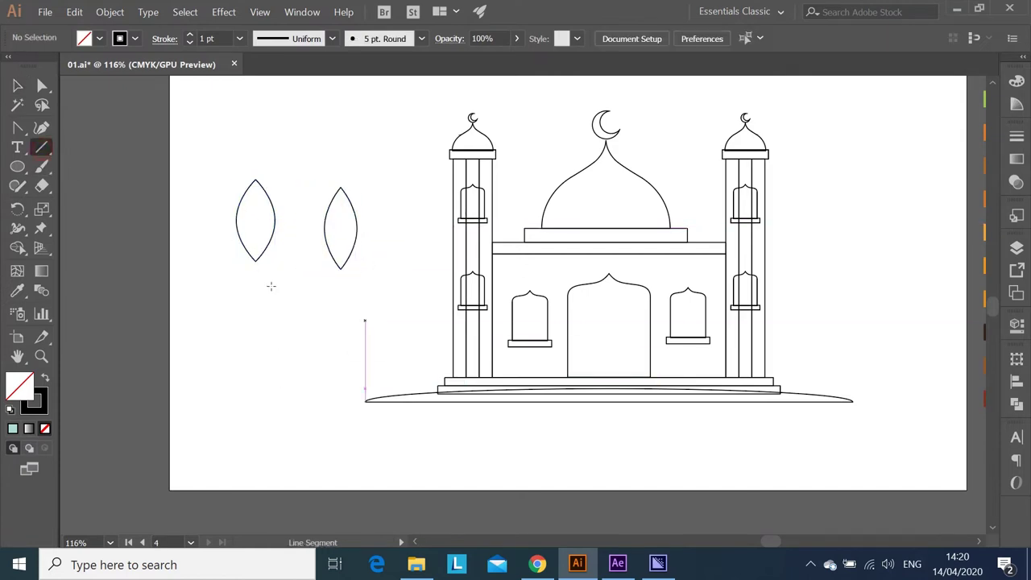
left_click(341, 266)
left_click(491, 327)
left_click_drag(342, 272, 340, 190)
left_click(332, 39)
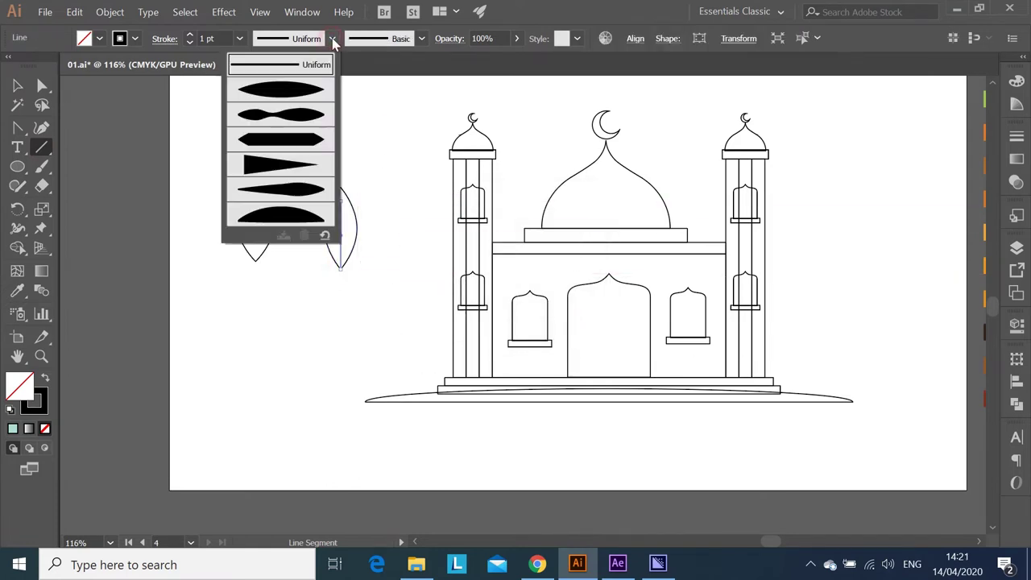
left_click(296, 165)
left_click(421, 38)
left_click(239, 37)
left_click(268, 144)
key("v")
left_click(420, 243)
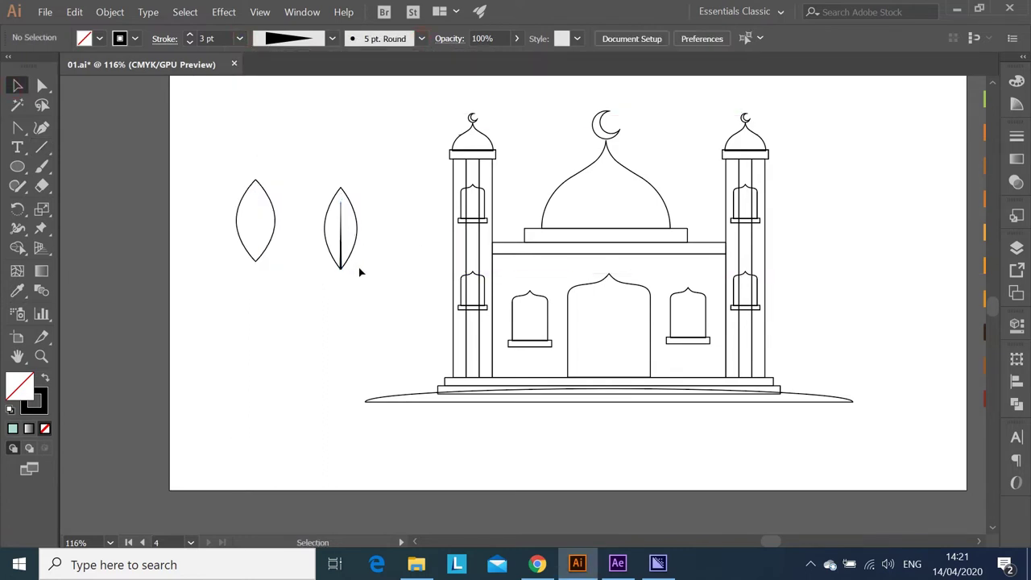
left_click(41, 355)
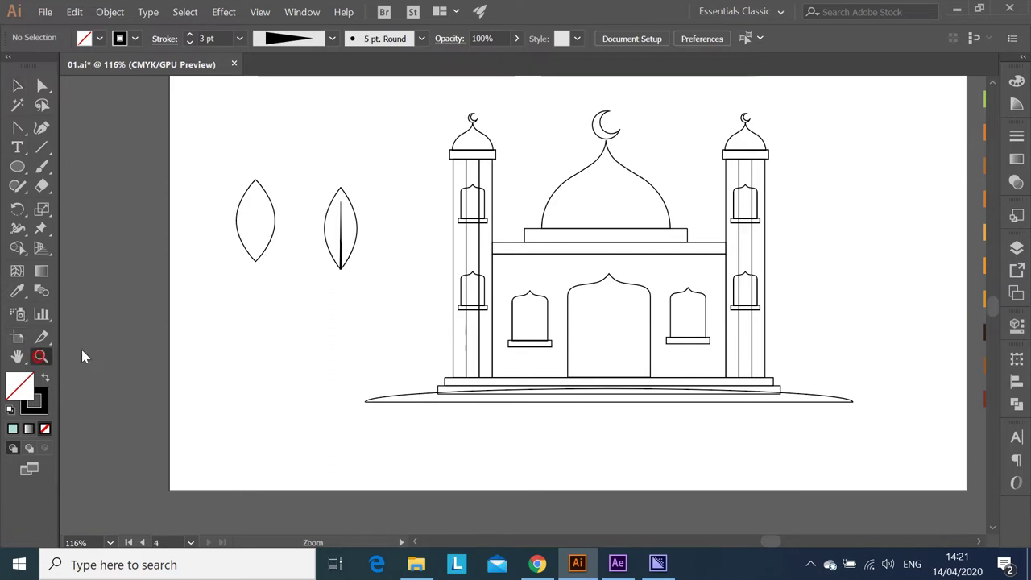
left_click(335, 227)
Step: Draw three tapered side veins off the central vein, one to the right and two up-left
scroll(317, 236, "up", 2)
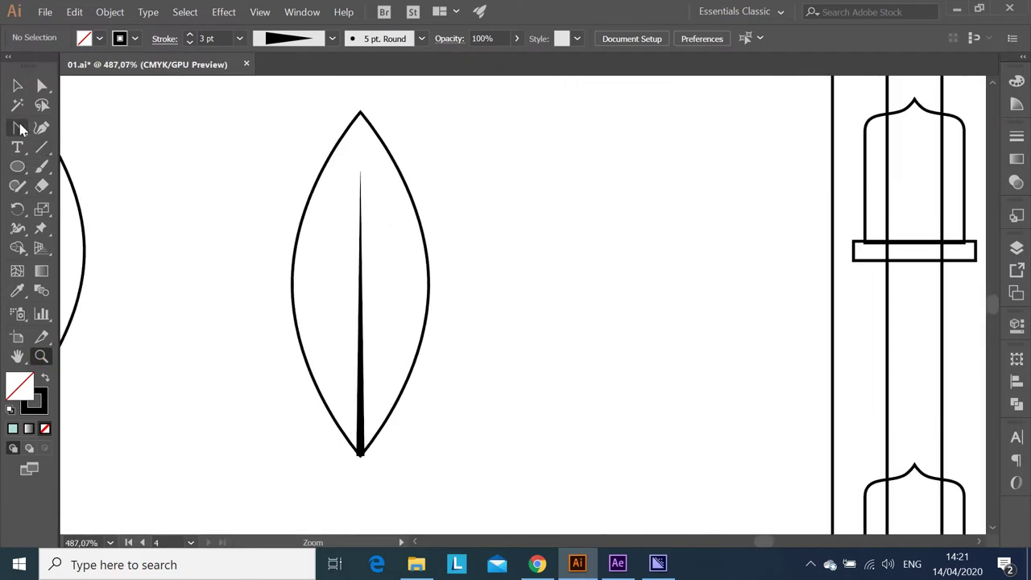
key("backslash")
left_click_drag(361, 357, 395, 323)
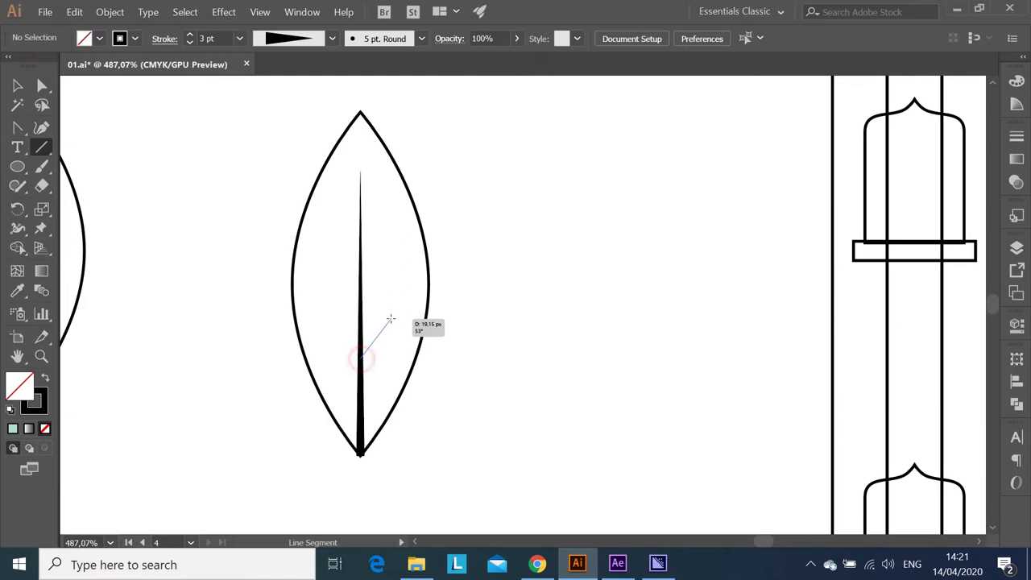
left_click(332, 38)
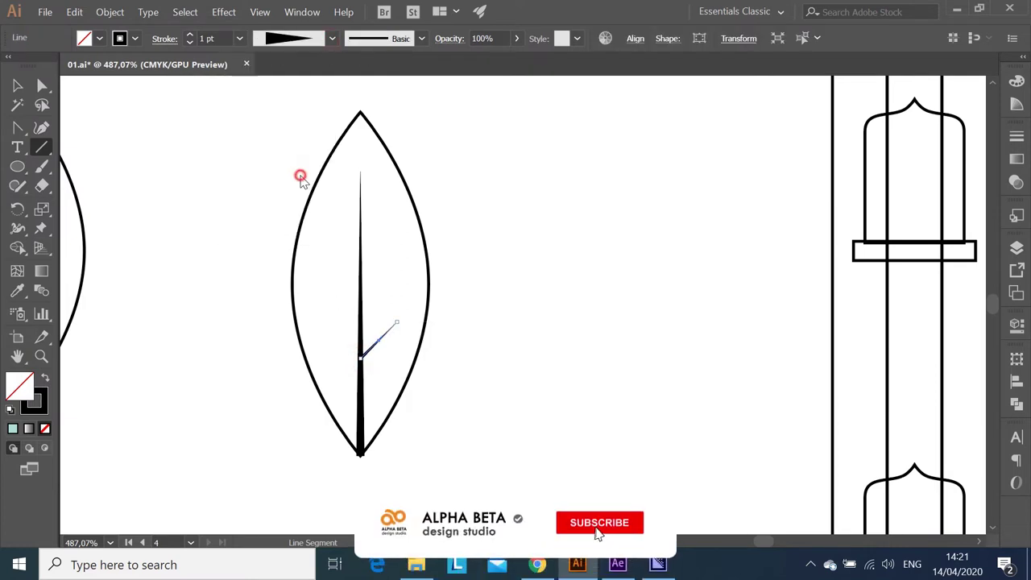
left_click_drag(360, 340, 326, 287)
left_click(332, 38)
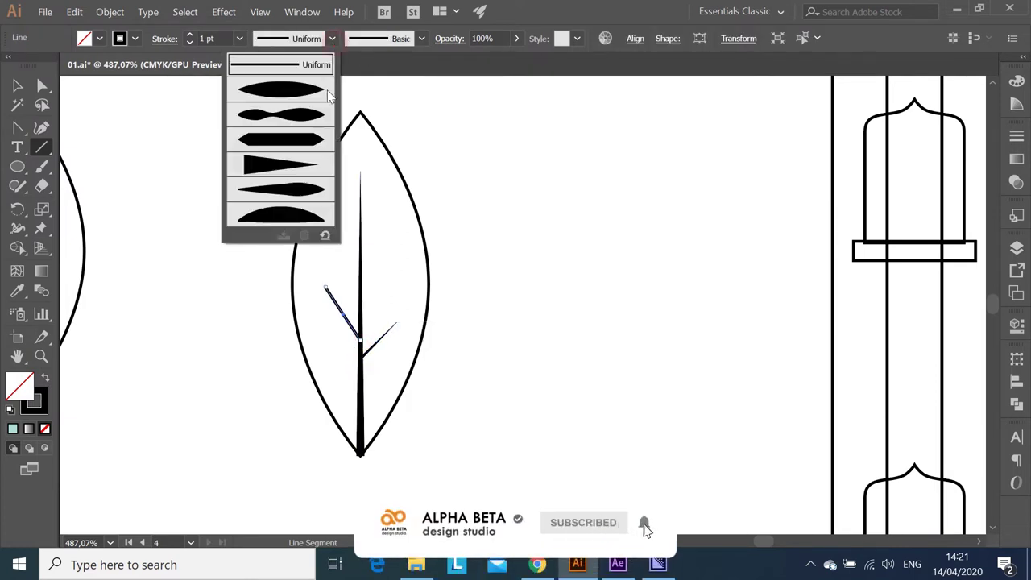
left_click(304, 167)
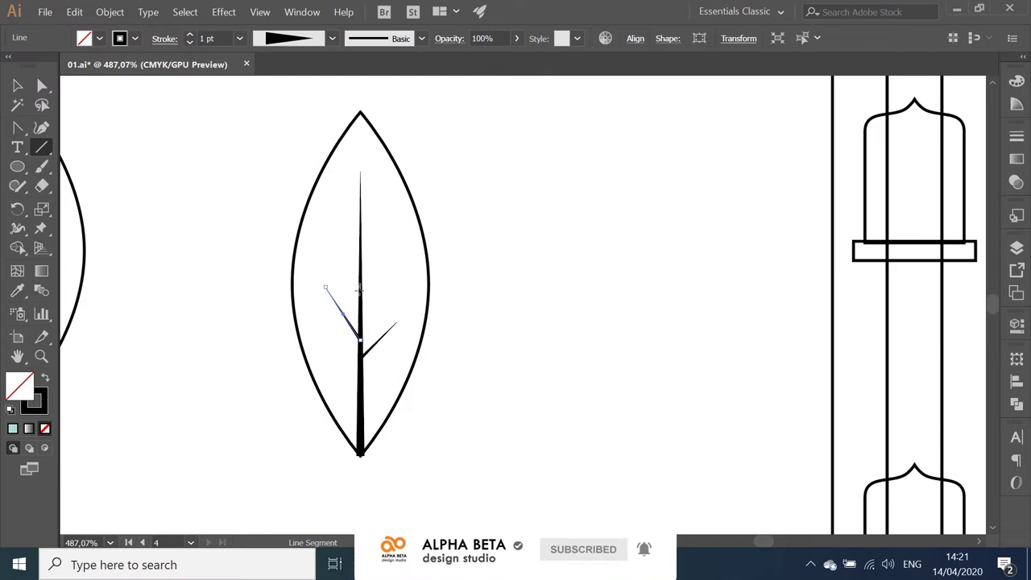
left_click_drag(361, 288, 326, 217)
left_click(332, 38)
left_click(290, 168)
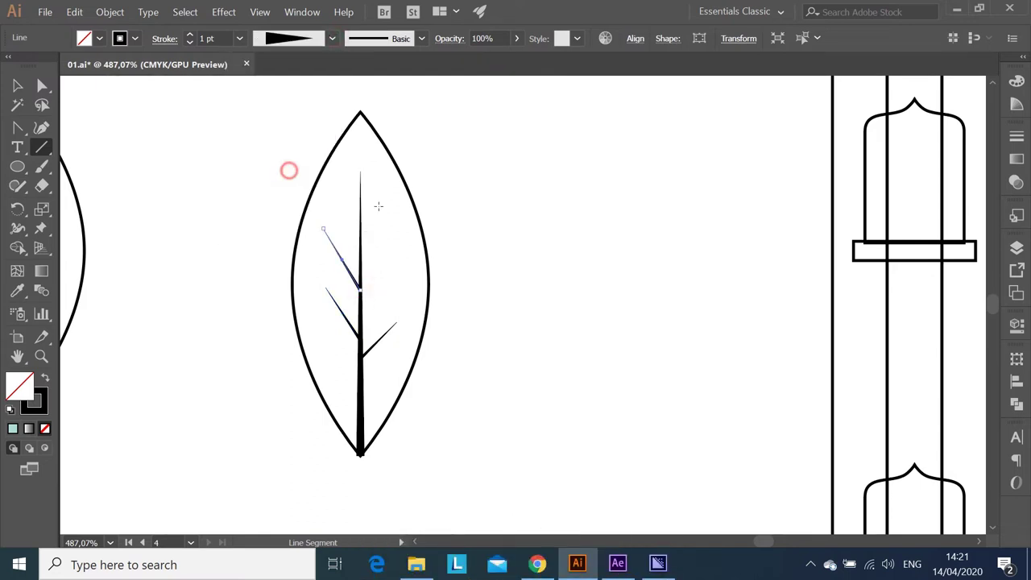
key("v")
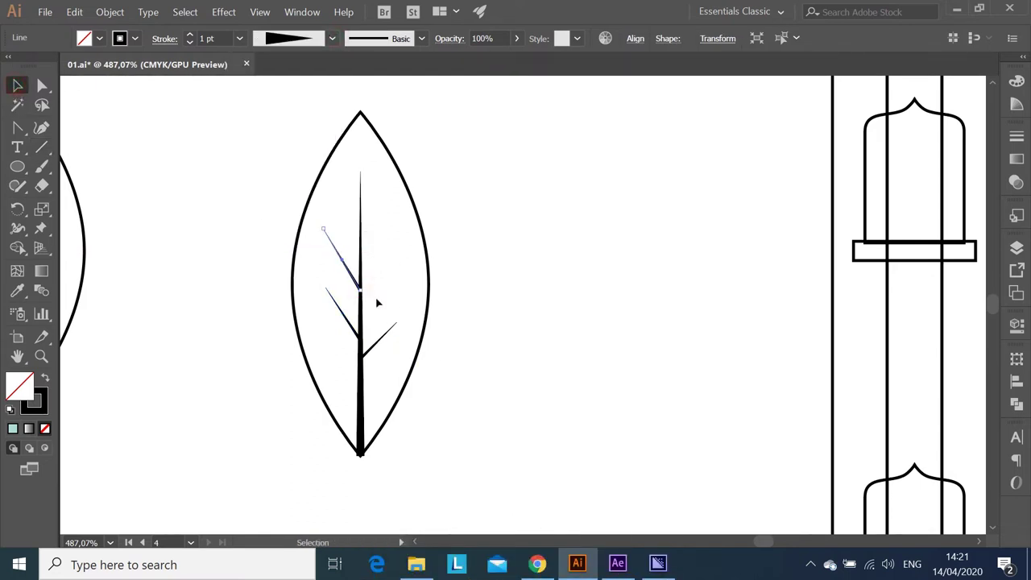
left_click_drag(361, 296, 327, 233)
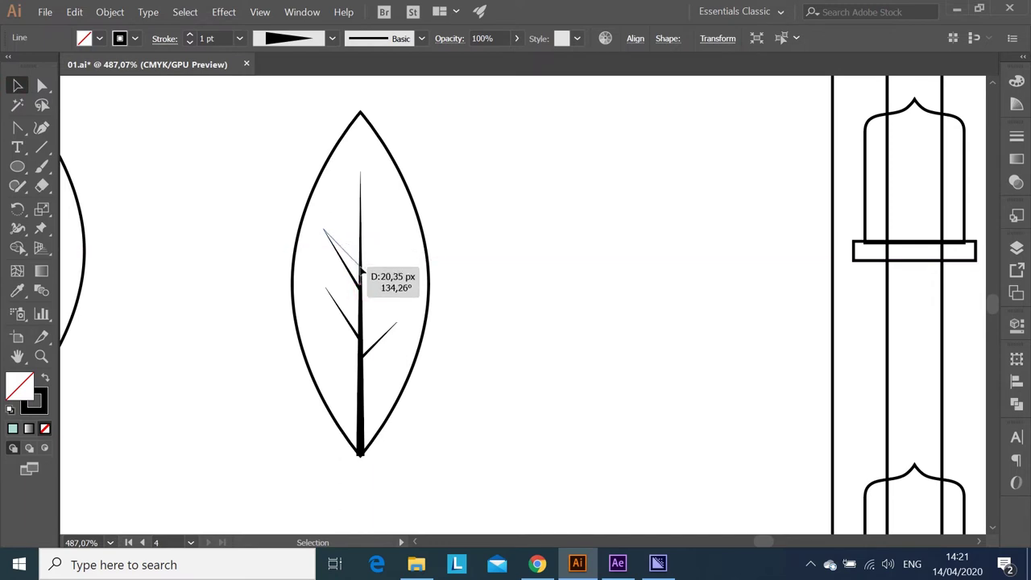
left_click_drag(327, 233, 339, 235)
left_click(384, 246)
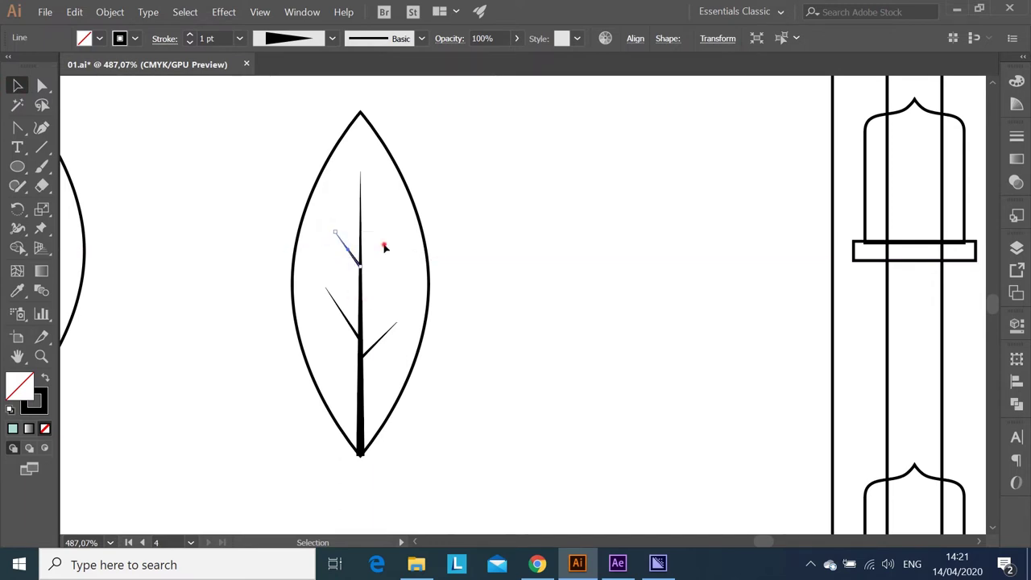
Step: Add a low left vein and two up-right veins, each with a tapered profile
left_click(42, 147)
left_click_drag(362, 406, 330, 366)
left_click(332, 38)
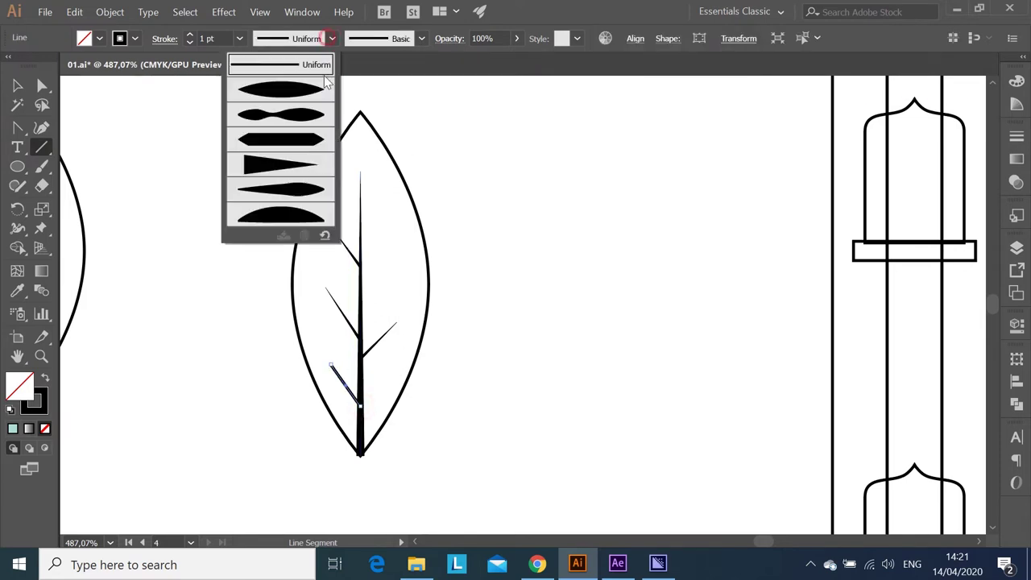
left_click(288, 169)
left_click_drag(360, 290, 387, 266)
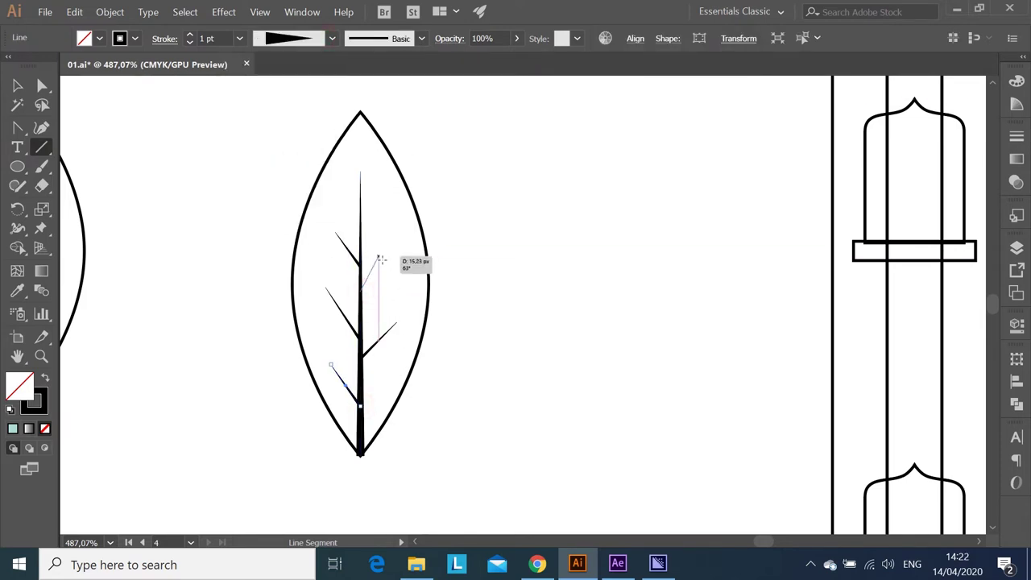
left_click(332, 38)
left_click(288, 168)
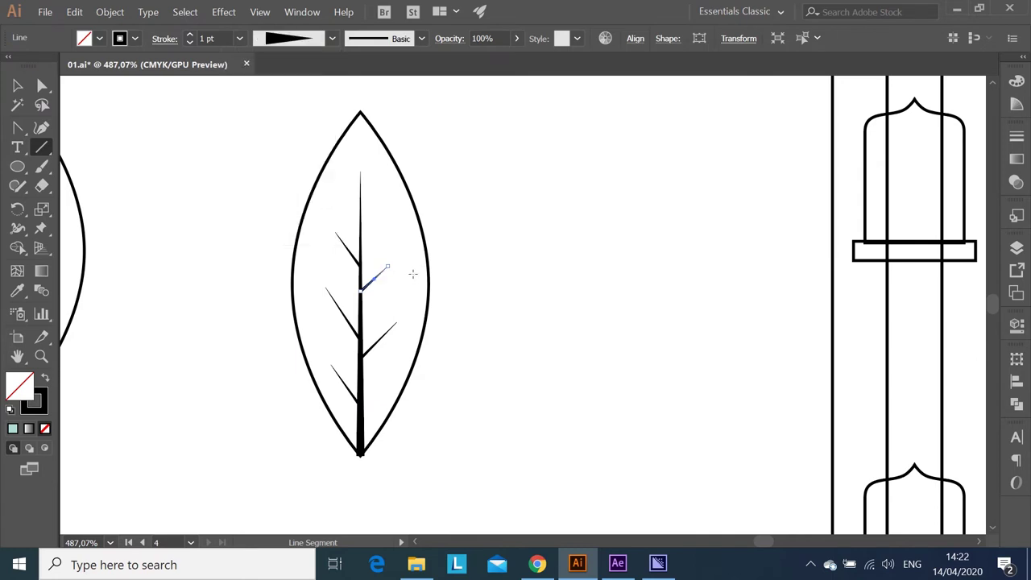
left_click_drag(360, 223, 384, 197)
left_click(332, 38)
left_click(287, 168)
scroll(346, 232, "down", 1)
scroll(363, 258, "up", 2)
scroll(376, 285, "down", 1)
scroll(375, 285, "up", 1)
Step: Thicken the central vein's stroke to 5 pt
left_click(17, 86)
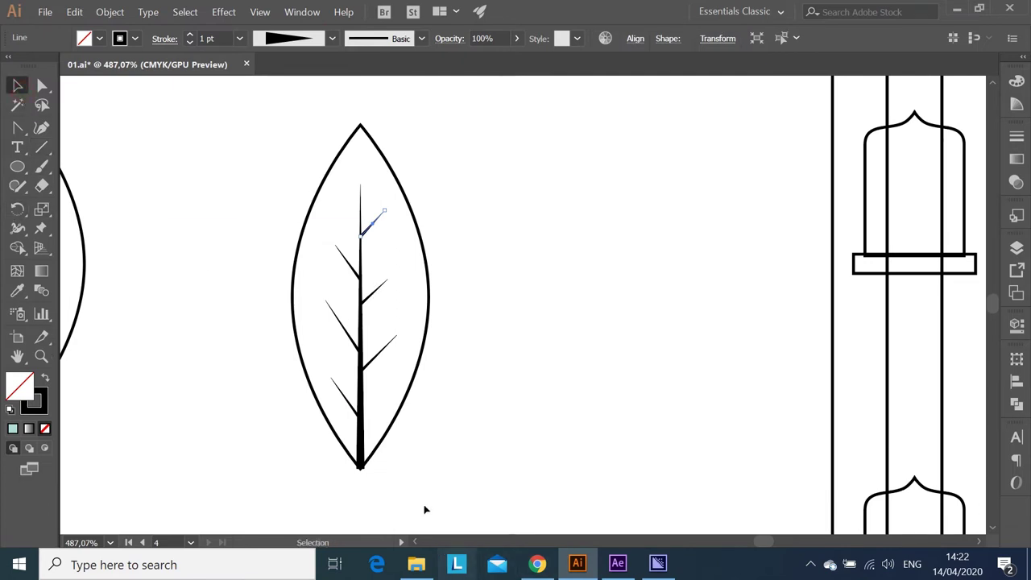
left_click(332, 38)
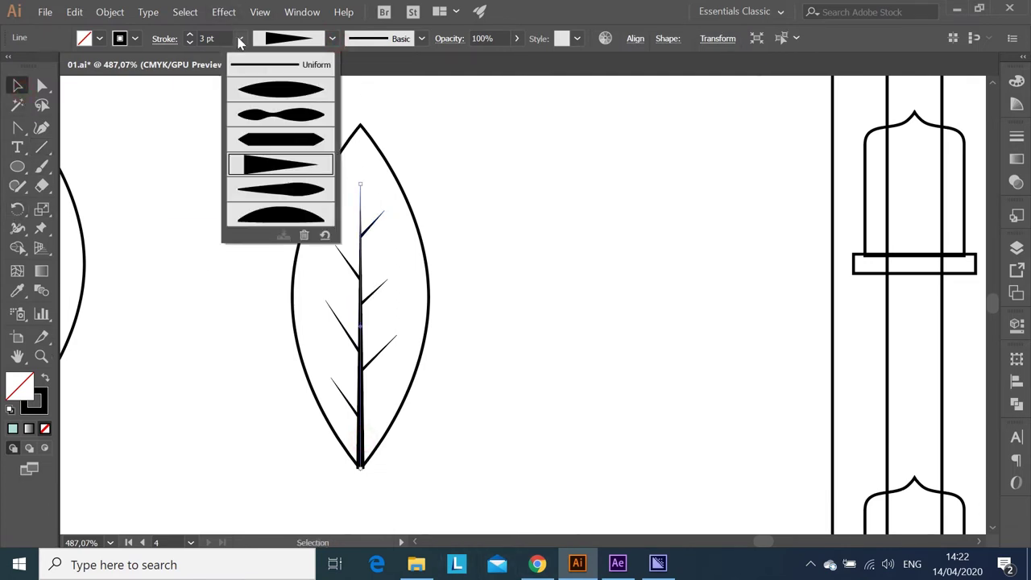
left_click(239, 39)
left_click(258, 184)
left_click(583, 359)
scroll(400, 341, "down", 3)
scroll(395, 336, "up", 4)
Step: Try 2 pt on the right veins, undo it, then lengthen and reposition the side veins
left_click_drag(383, 371, 403, 391)
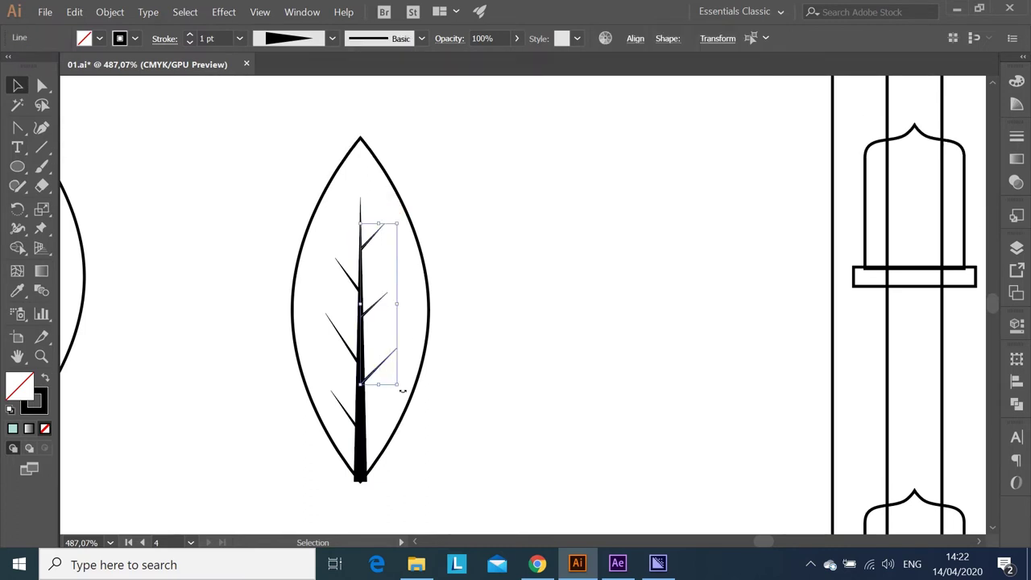
left_click(240, 39)
left_click(258, 132)
left_click(409, 332)
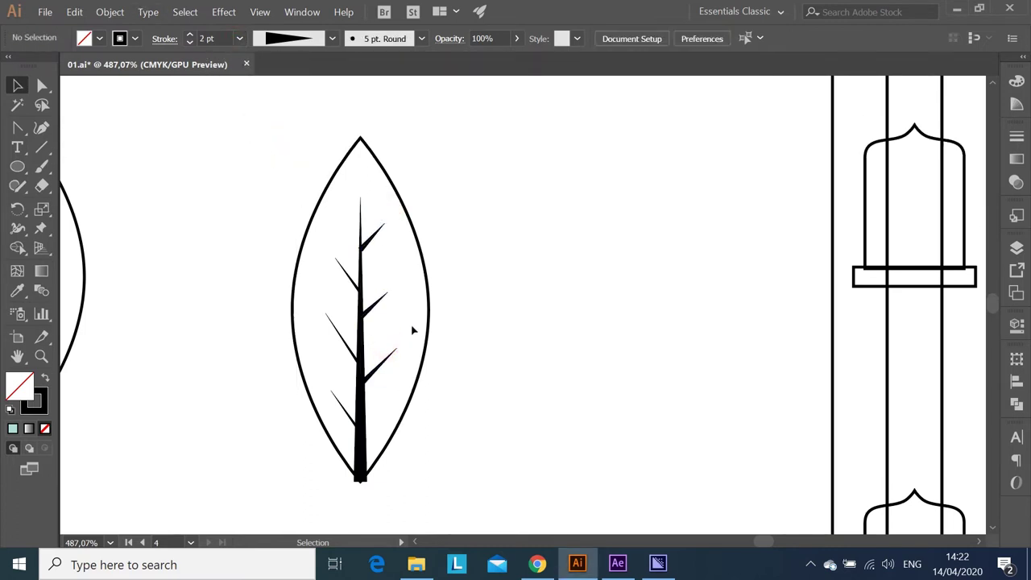
key("ctrl+z")
left_click(416, 352)
left_click(380, 303)
left_click(398, 353, "shift")
left_click_drag(397, 348, 405, 340)
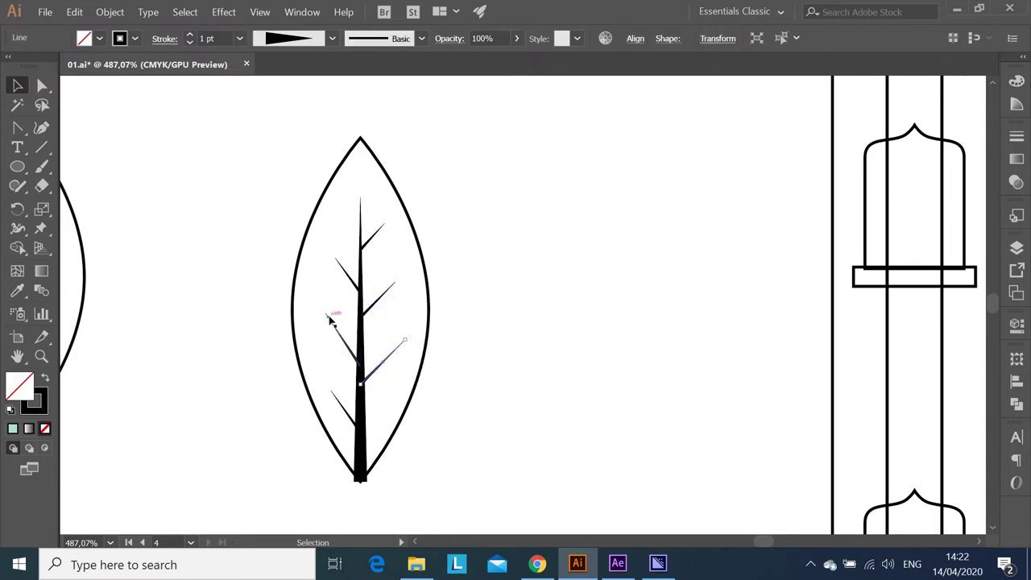
left_click_drag(328, 317, 316, 298)
left_click_drag(335, 261, 326, 246)
left_click(537, 301)
scroll(448, 211, "up", 1)
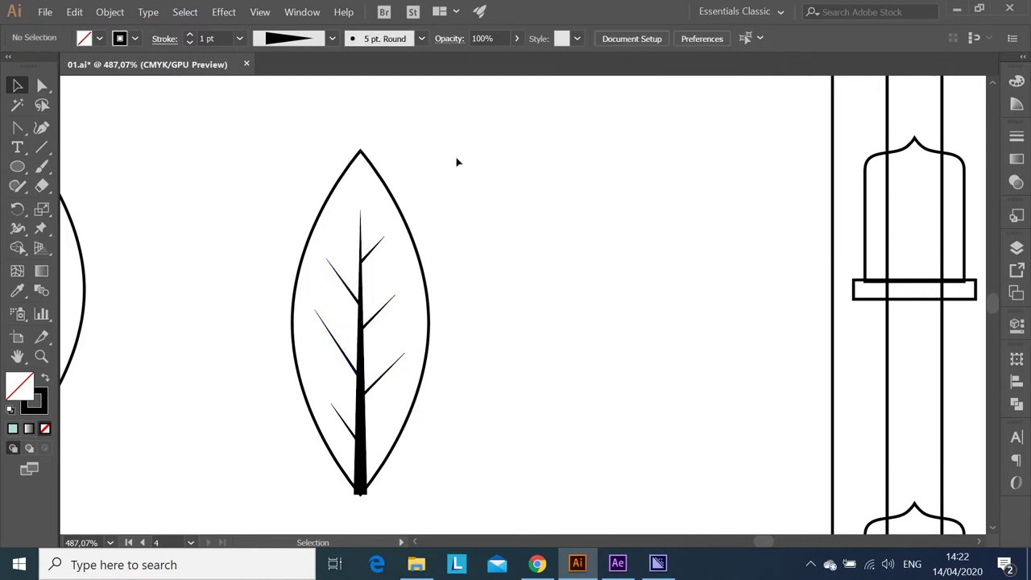
scroll(457, 162, "down", 2)
left_click_drag(457, 161, 212, 479)
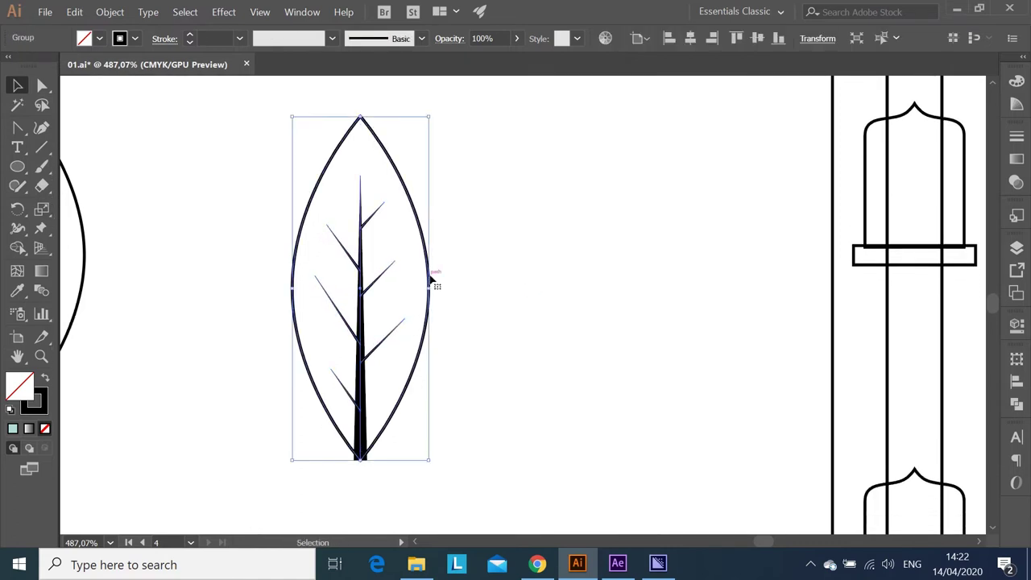
Step: Slim the veined leaf, rotate it about 40° diagonally, and move it beside the column
left_click_drag(431, 278, 388, 278)
scroll(381, 233, "up", 2)
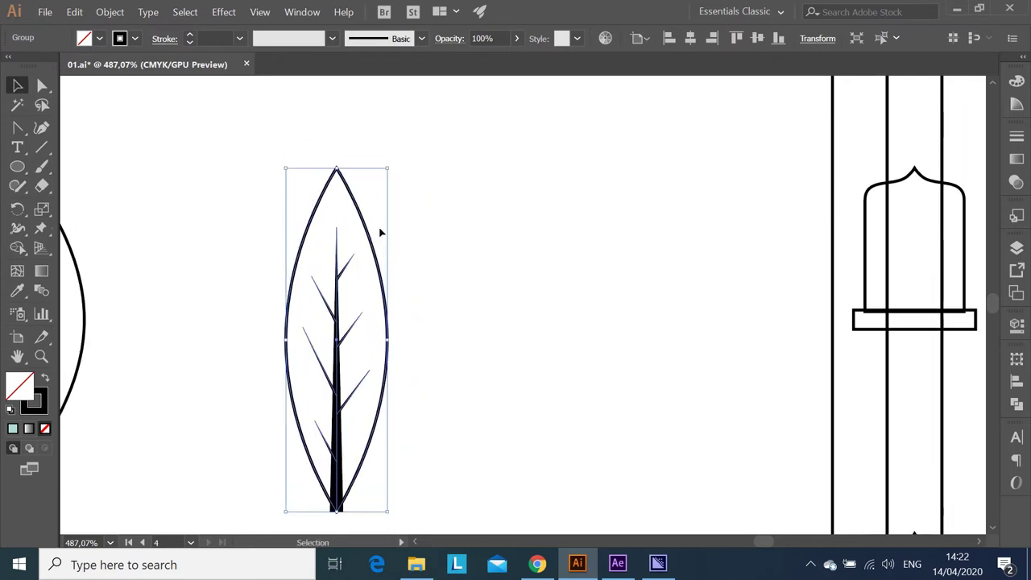
left_click_drag(394, 166, 270, 169)
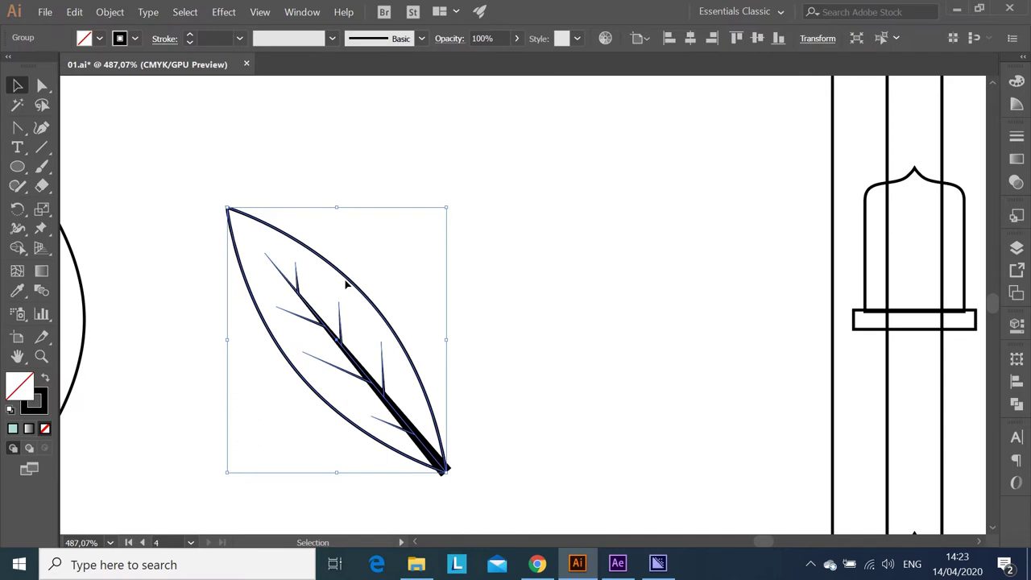
scroll(347, 284, "down", 5)
mouse_move(439, 230)
left_mouse_down()
mouse_move(635, 108)
mouse_move(663, 321)
left_mouse_up()
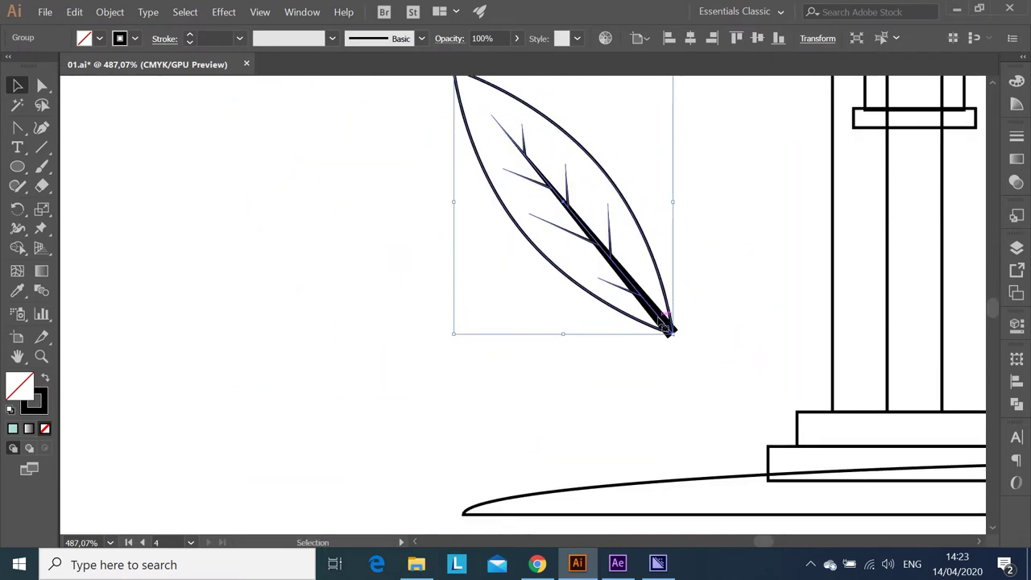
scroll(654, 248, "up", 2)
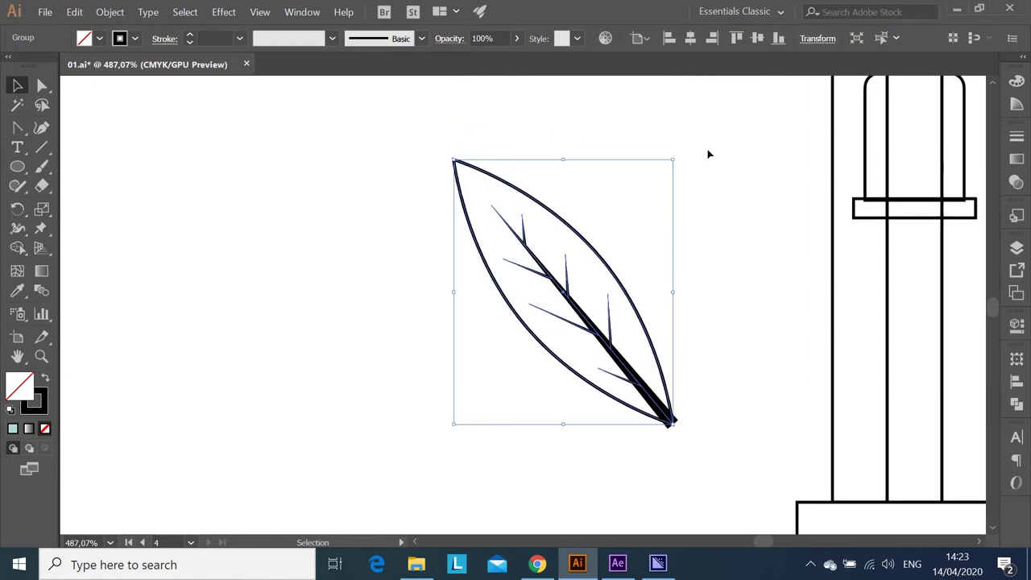
Step: Add two rotated leaf copies, one resized, with bases meeting at the original's stem point
left_click_drag(677, 160, 610, 278)
left_click_drag(578, 344, 645, 313)
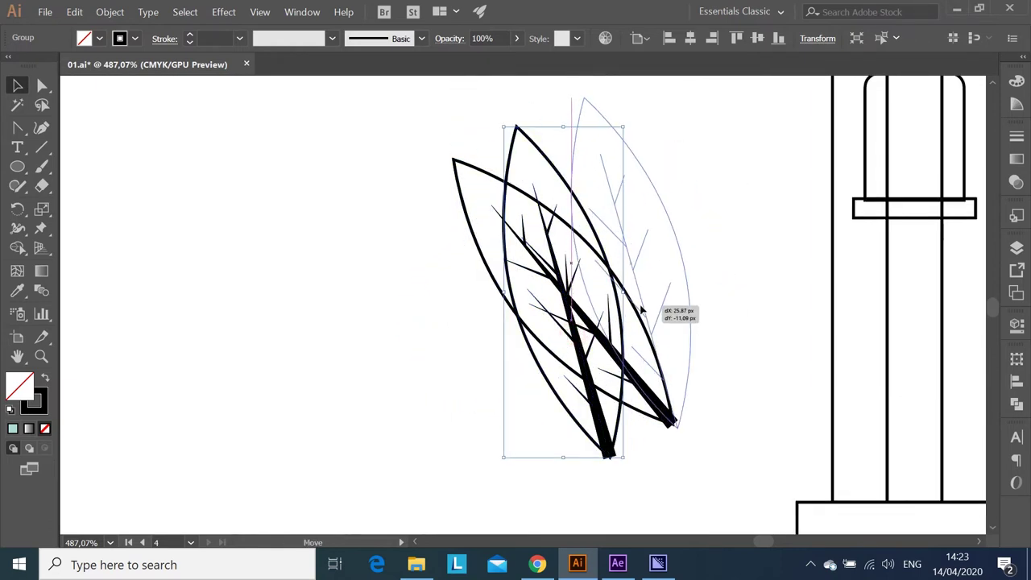
scroll(707, 194, "up", 1)
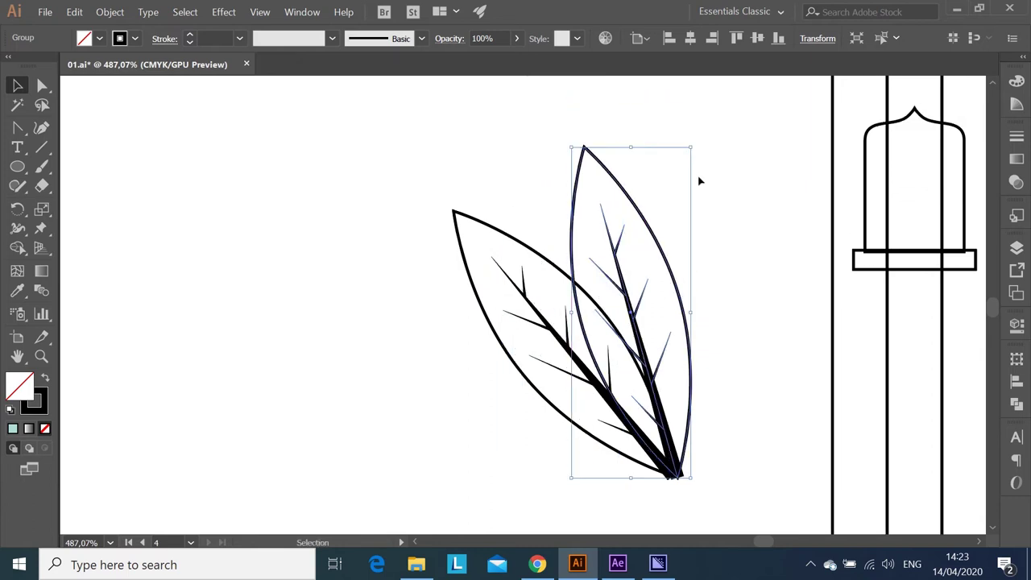
key("a")
key("v")
left_click_drag(681, 158, 530, 186)
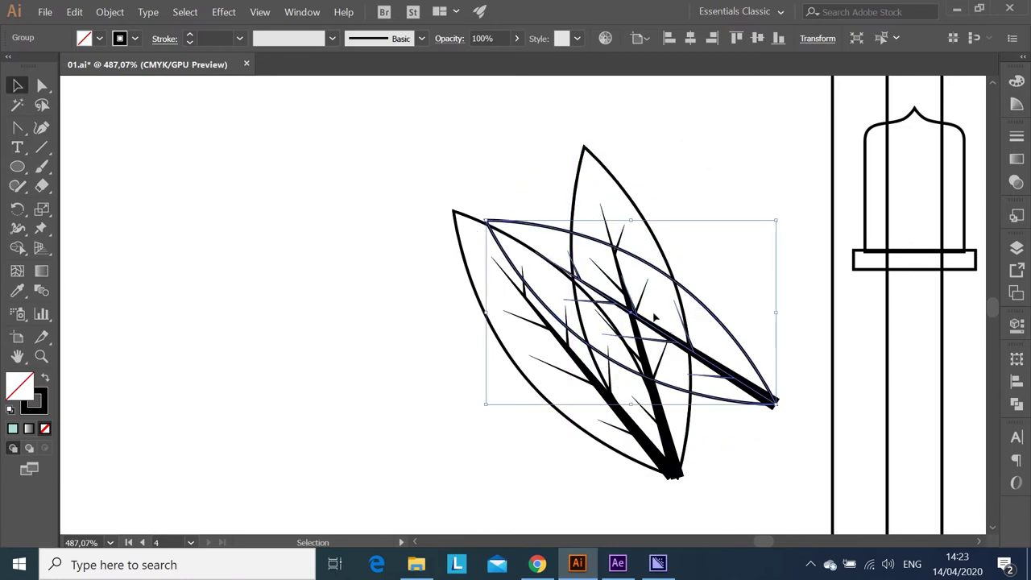
mouse_move(485, 220)
left_mouse_down()
mouse_move(532, 268)
mouse_move(529, 329)
left_mouse_up()
left_click_drag(729, 378, 668, 451)
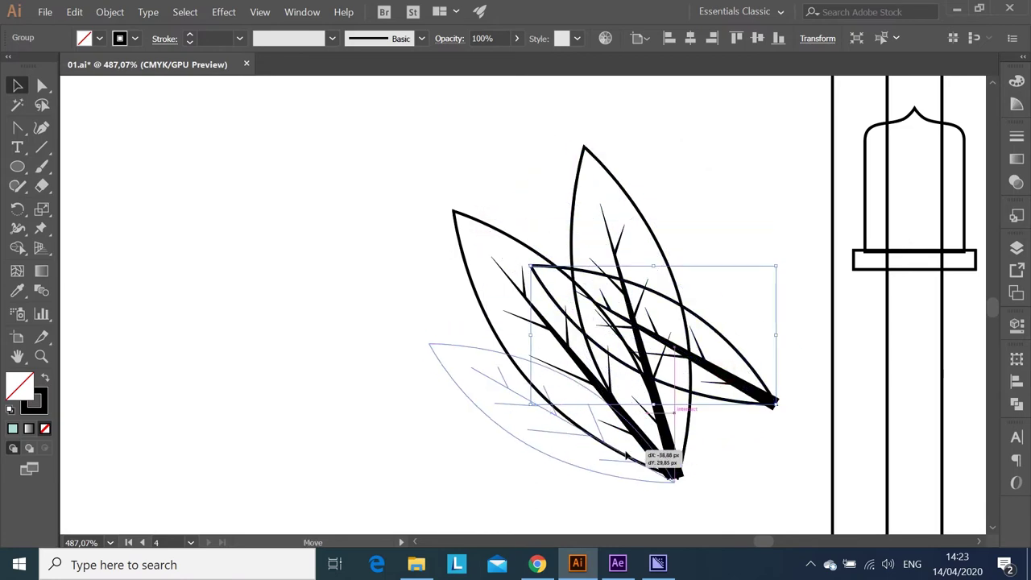
left_click(733, 372)
scroll(733, 372, "up", 2)
scroll(534, 439, "down", 5)
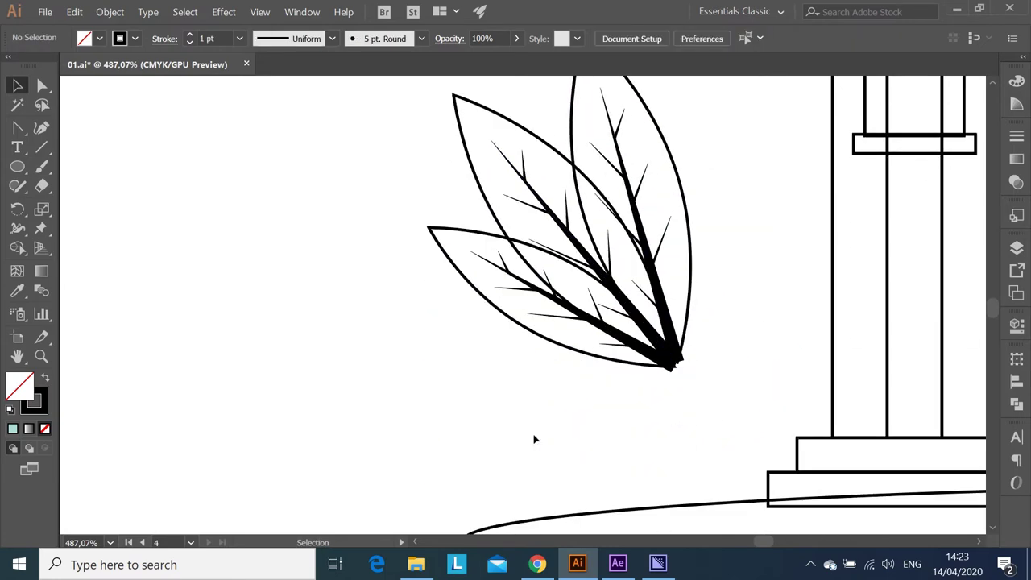
left_click(41, 356)
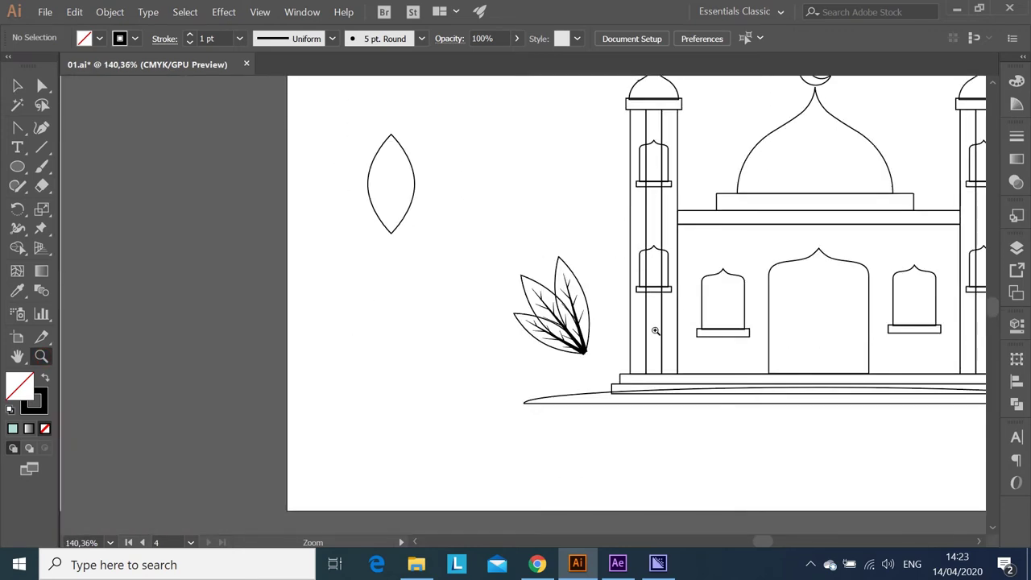
Step: Tilt the leaf cluster slightly clockwise, place it at the left minaret's base, and send it behind the mosque
left_click_drag(354, 338, 655, 330)
scroll(654, 331, "down", 1)
scroll(654, 330, "up", 2)
key("v")
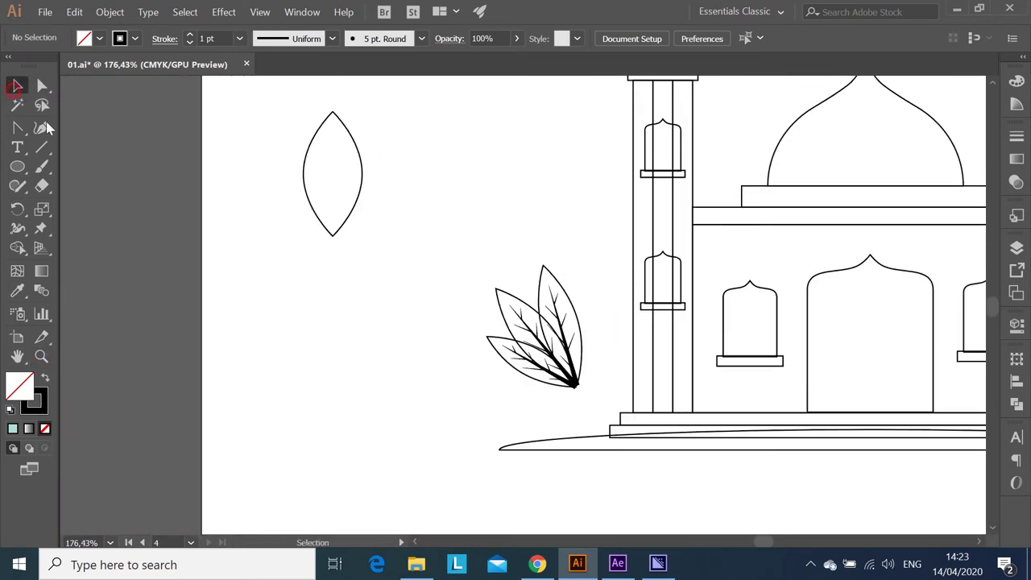
mouse_move(508, 421)
left_mouse_down()
mouse_move(486, 266)
mouse_move(495, 292)
left_mouse_up()
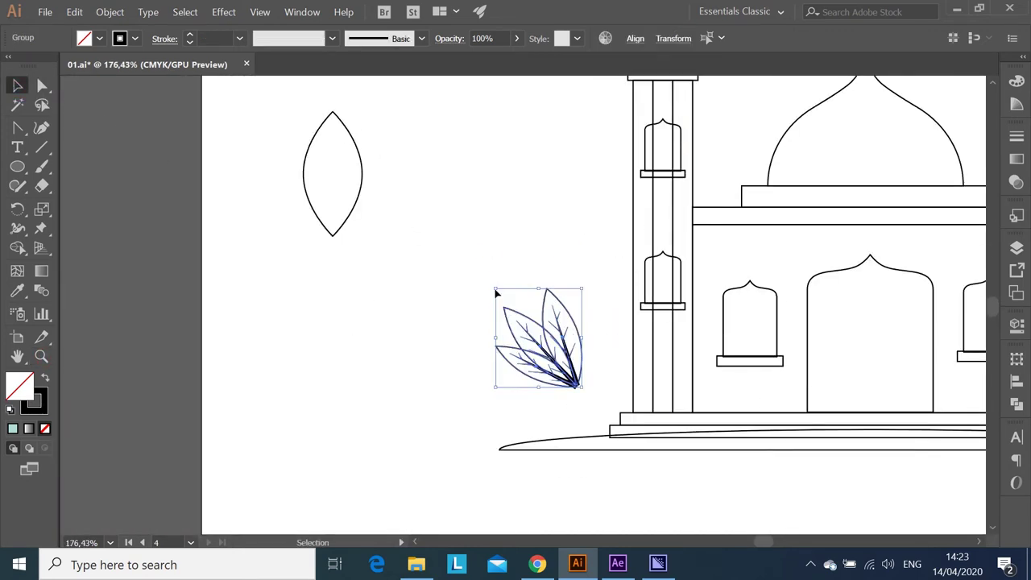
left_click_drag(550, 369, 602, 420)
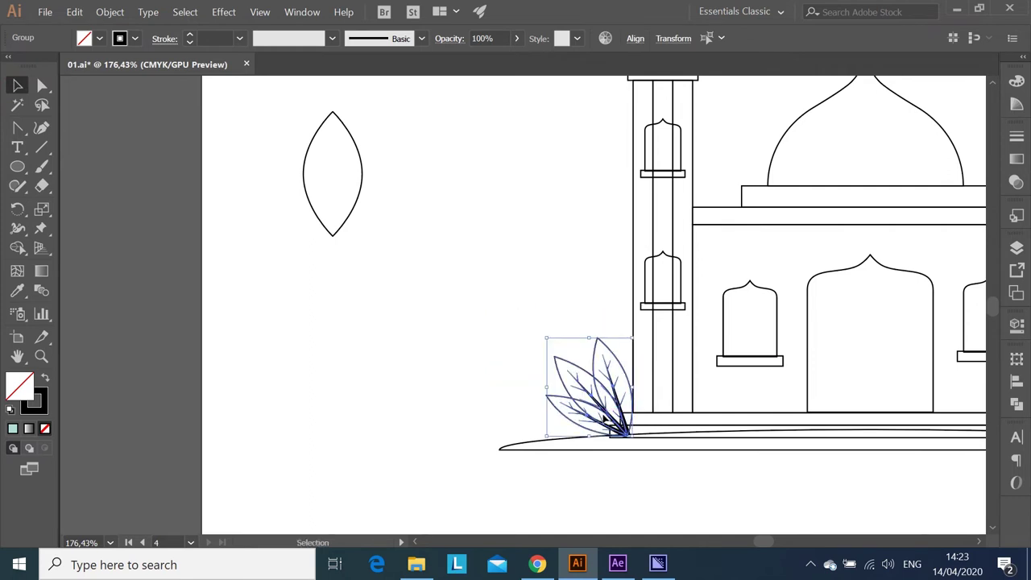
right_click(604, 429)
mouse_move(648, 322)
left_click(810, 390)
left_click(534, 272)
left_click_drag(779, 533, 761, 543)
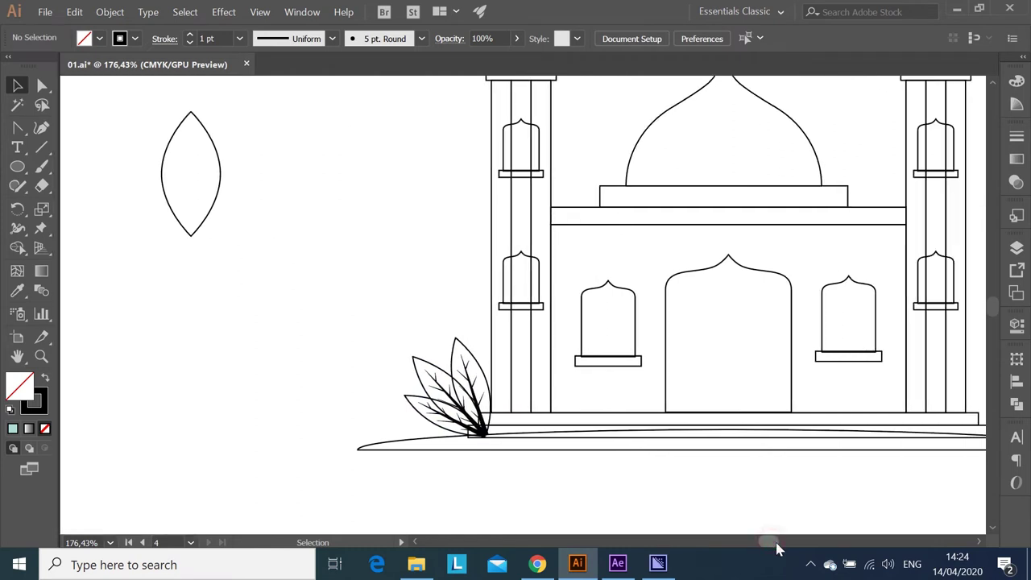
Step: Make a vertically mirrored copy of the leaf cluster and move it to the right minaret
left_click_drag(489, 335, 398, 421)
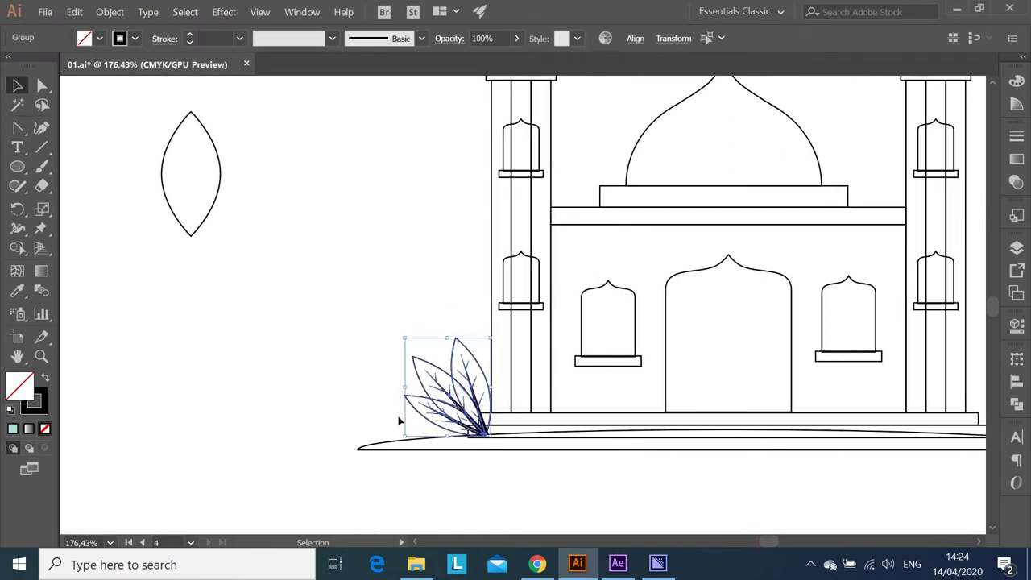
key("v")
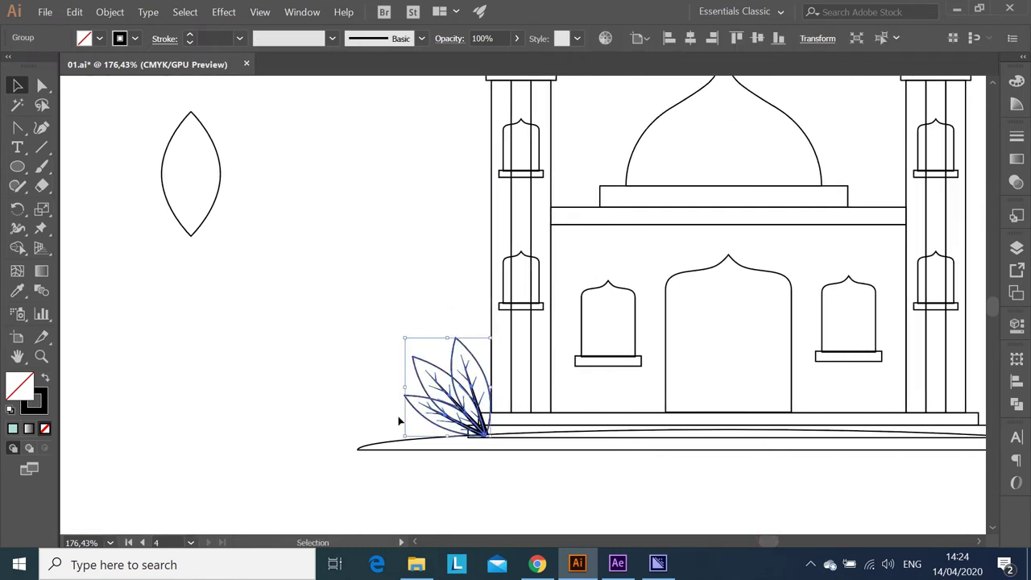
right_click(459, 396)
mouse_move(493, 306)
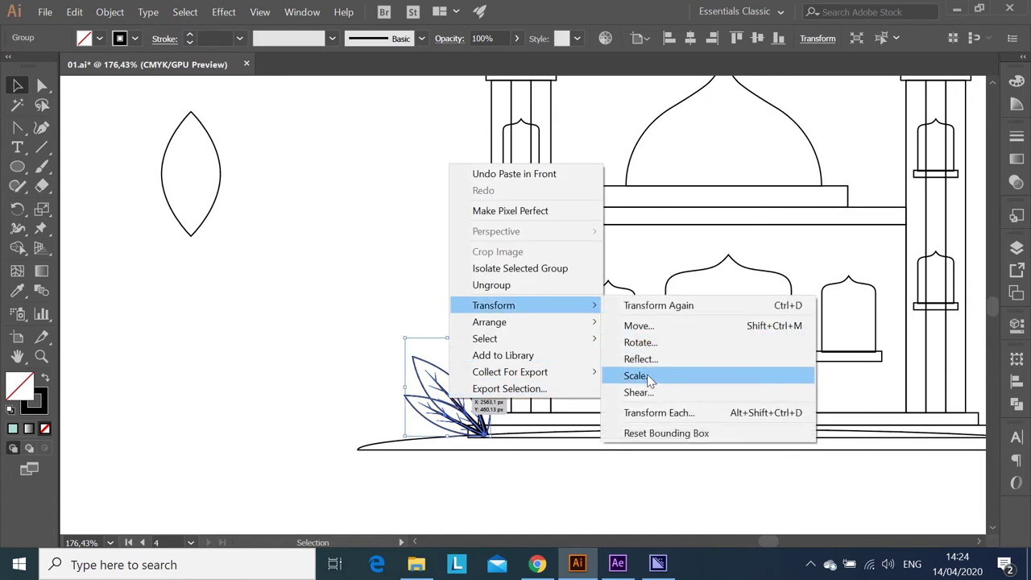
left_click(651, 357)
left_click(315, 380)
left_click_drag(419, 423, 961, 451)
Step: Align both leaf clusters' horizontal centres to the arched door as key object
left_click(453, 377, "shift")
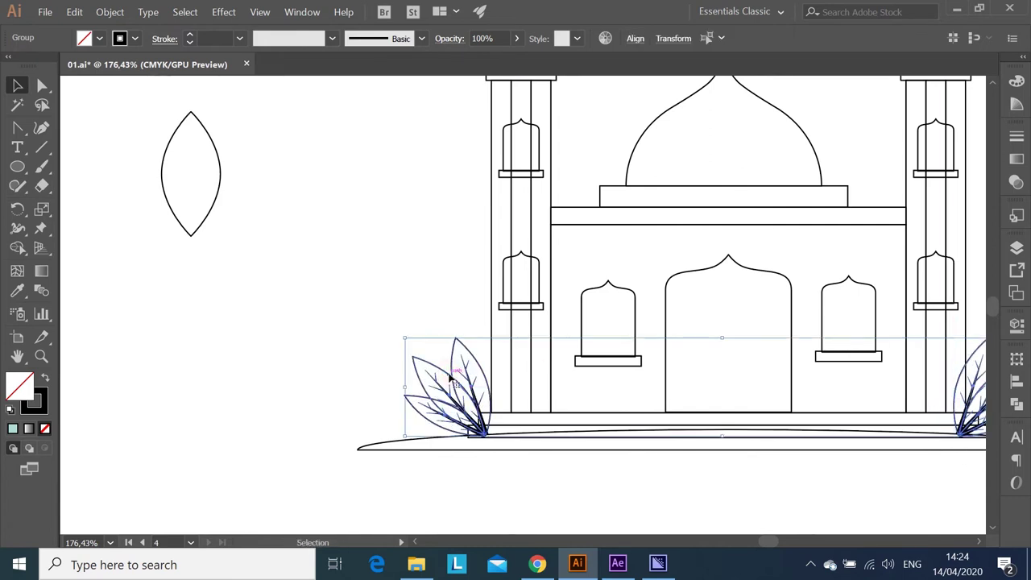
left_click(676, 350)
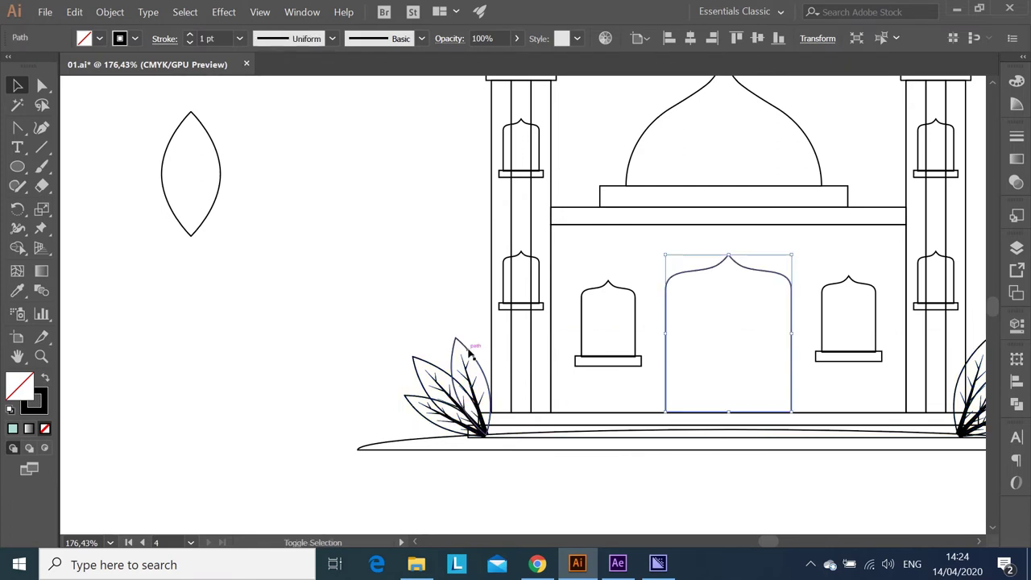
left_click(471, 352, "shift")
left_click(666, 313)
left_click(1017, 380)
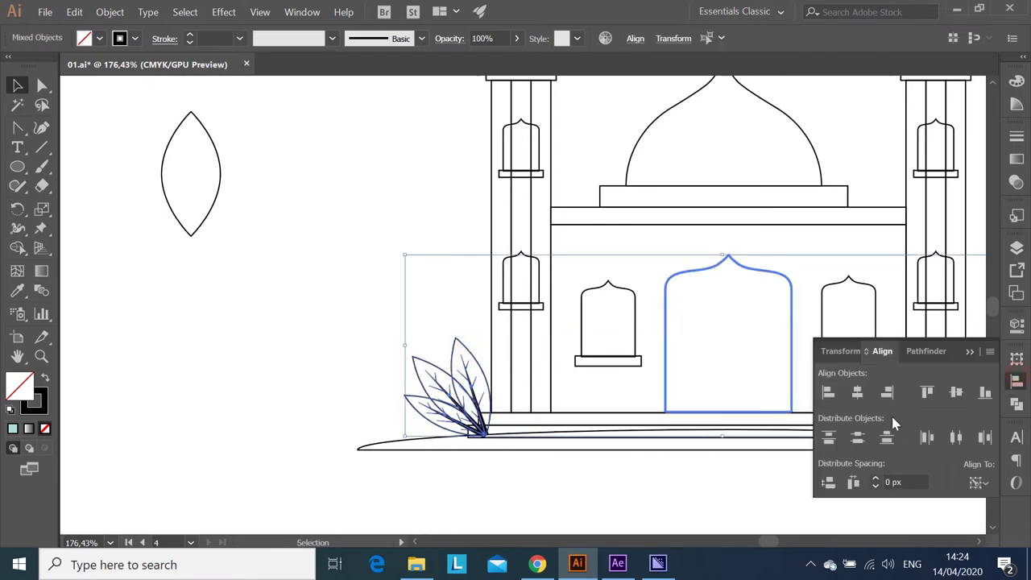
left_click(858, 392)
left_click(624, 514)
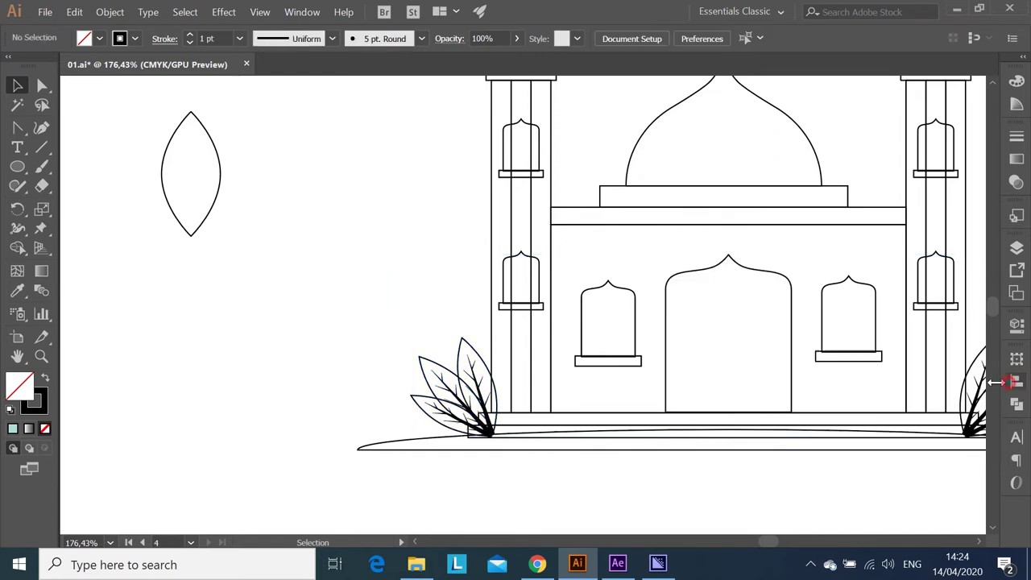
left_click(778, 540)
key("ctrl+0")
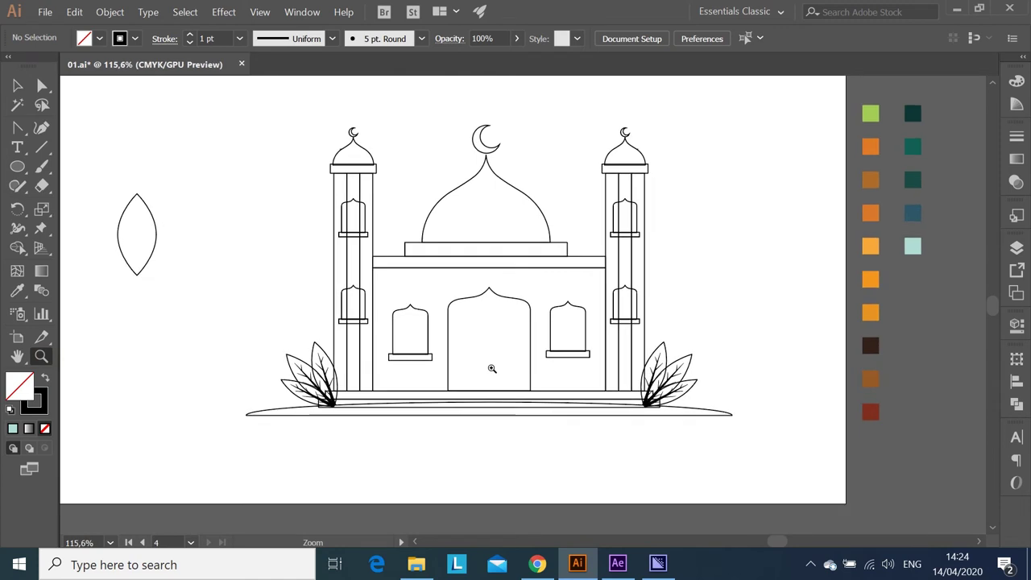
key("v")
Step: Fill the ground ellipse green, the lower base step orange and the upper step brown
left_click(610, 454)
key("i")
left_click(871, 153)
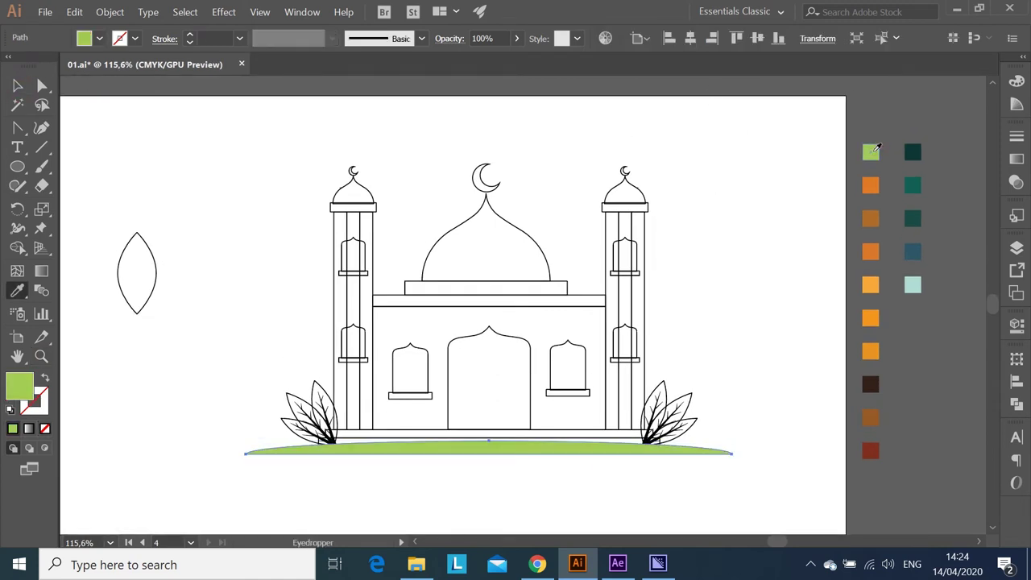
key("v")
left_click(649, 442)
key("i")
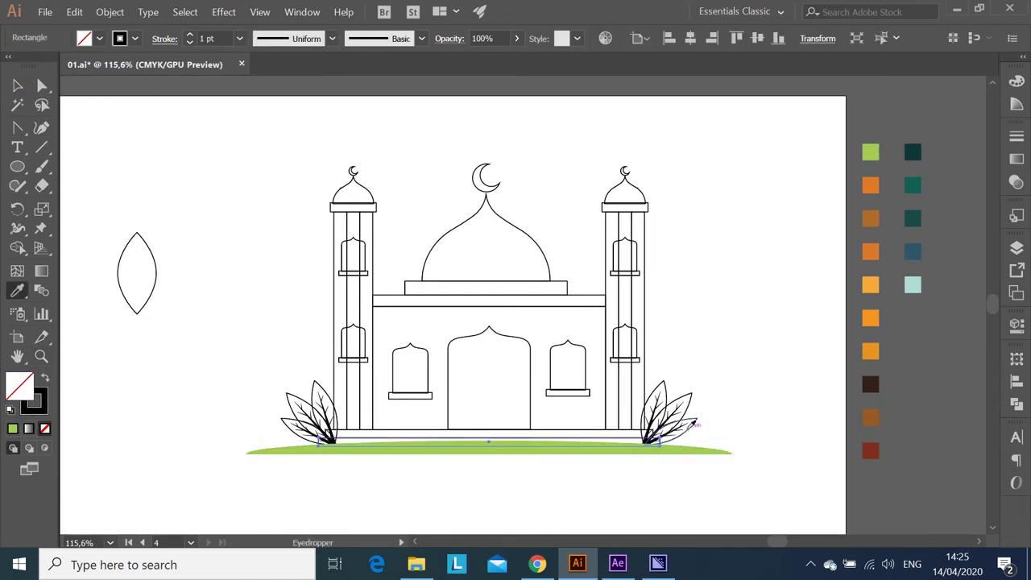
left_click(871, 185)
key("v")
left_click(610, 433)
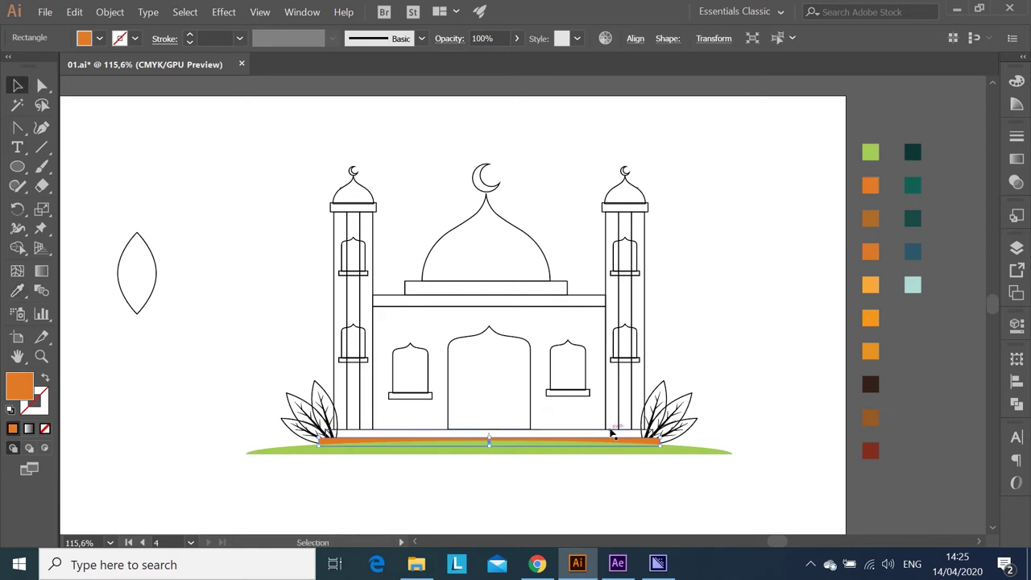
key("i")
left_click(872, 216)
key("v")
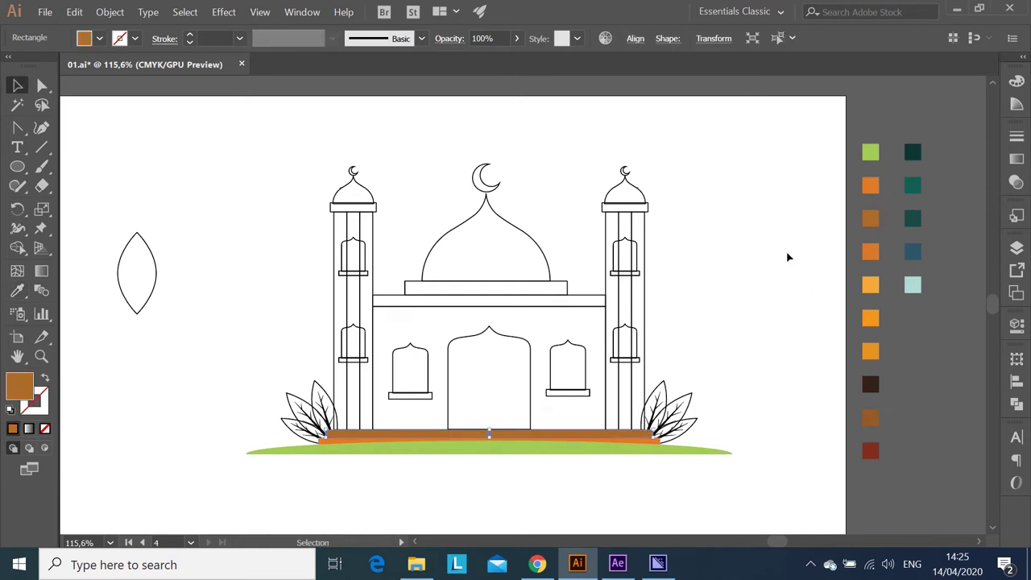
Step: Fill the mosque's main body with the orange swatch
left_click(580, 305)
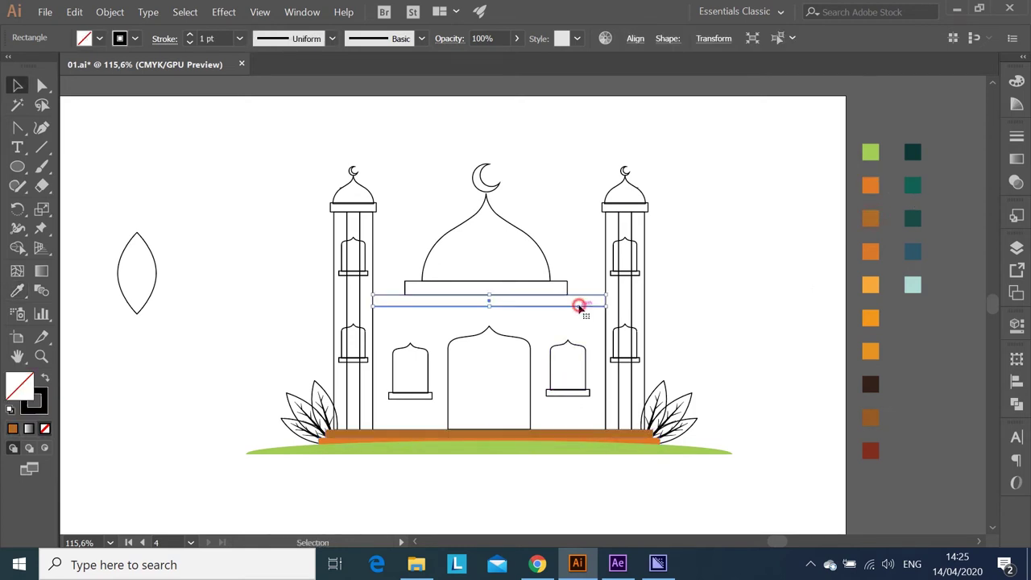
left_click(403, 327)
left_click(387, 306)
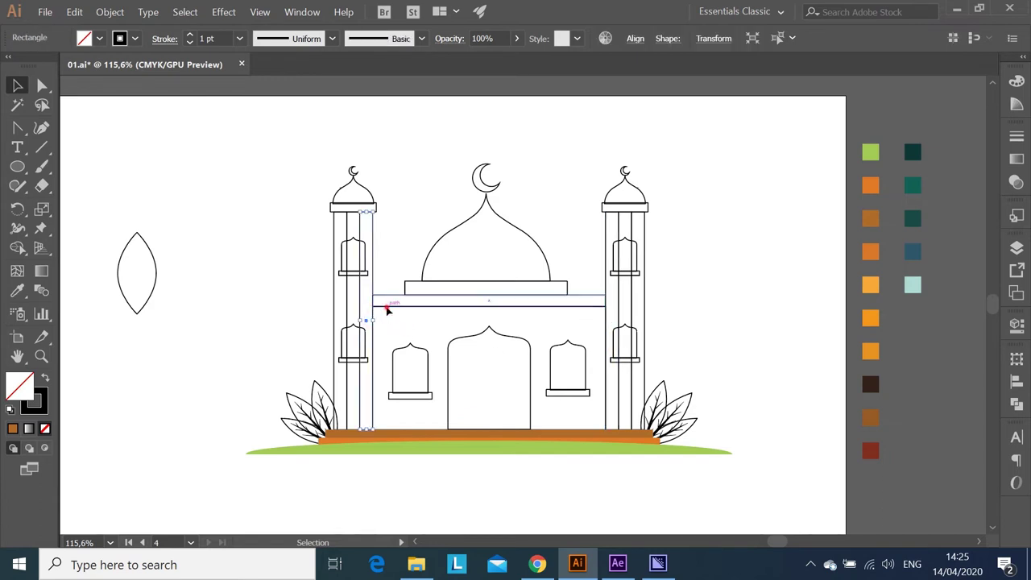
left_click(405, 313)
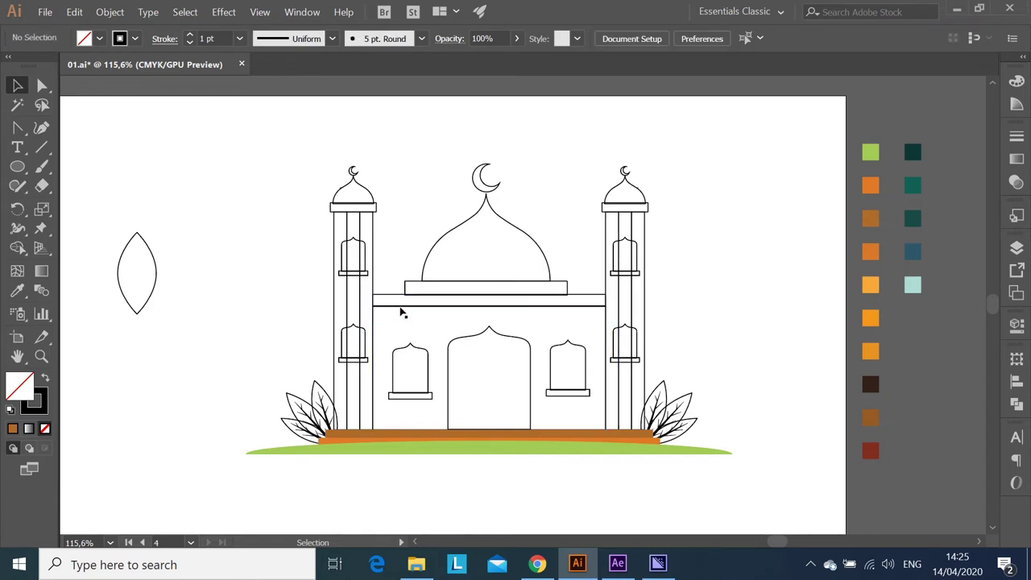
left_click(400, 310)
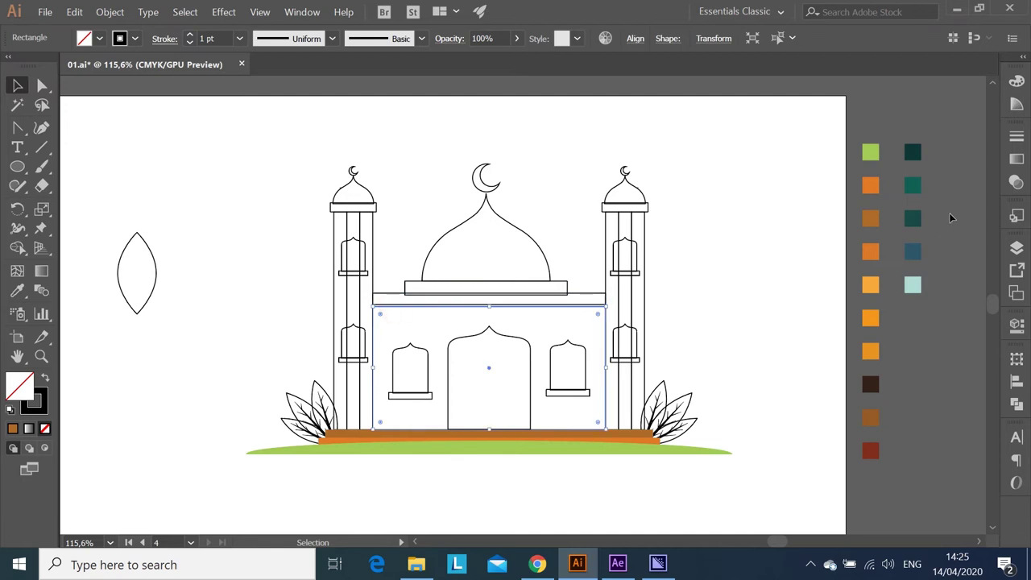
key("i")
left_click(872, 252)
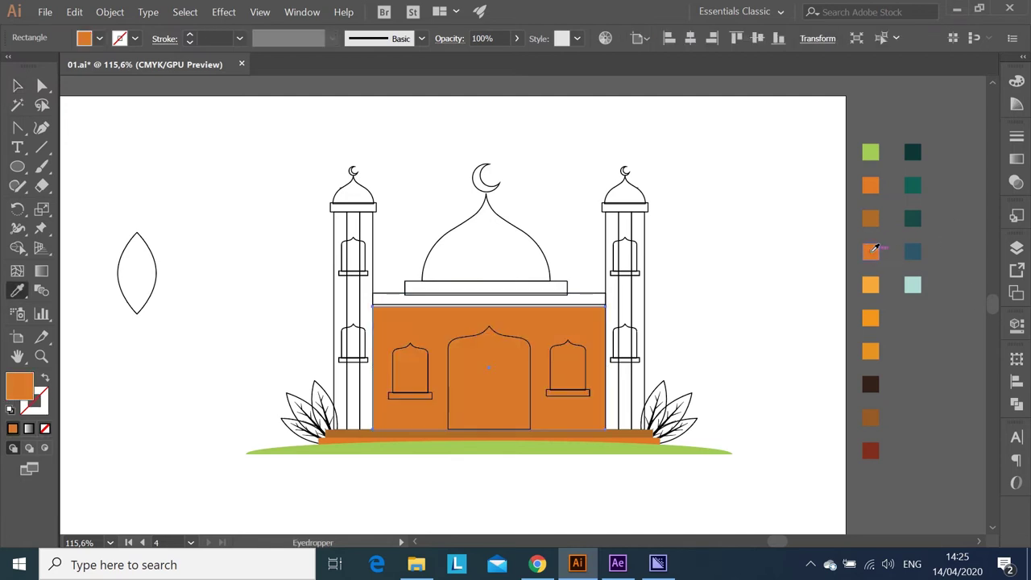
key("v")
Step: Fill the cornice bar light orange and the band under the dome orange
left_click(584, 297)
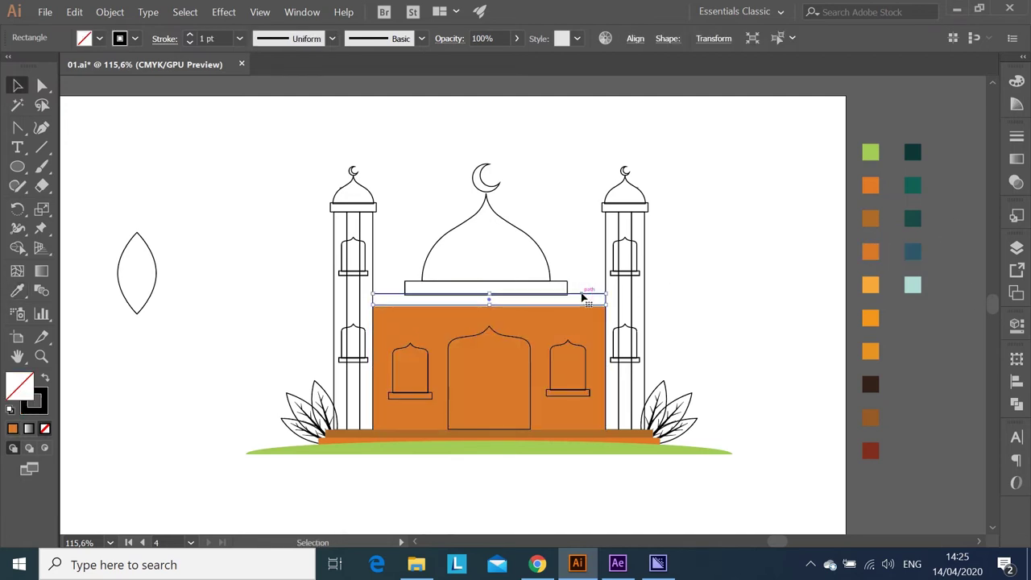
left_click(700, 334)
left_click(594, 299)
key("i")
left_click(873, 285)
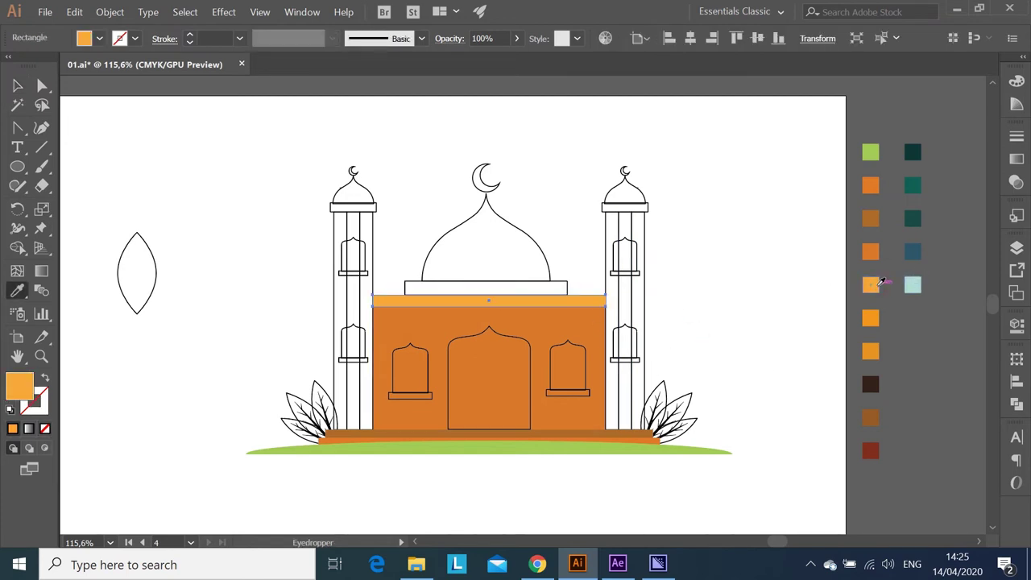
key("v")
left_click(554, 286)
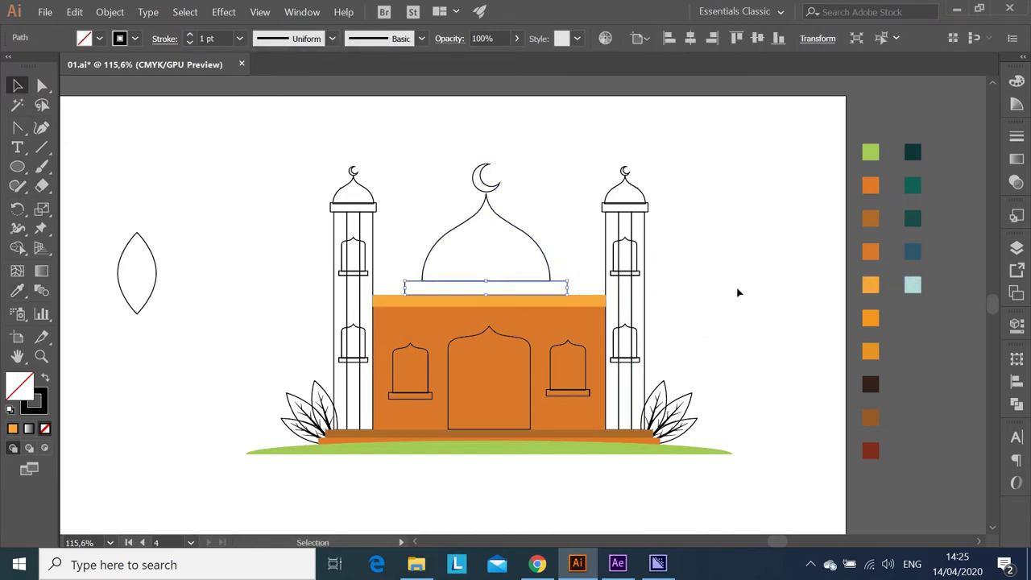
key("i")
left_click(871, 318)
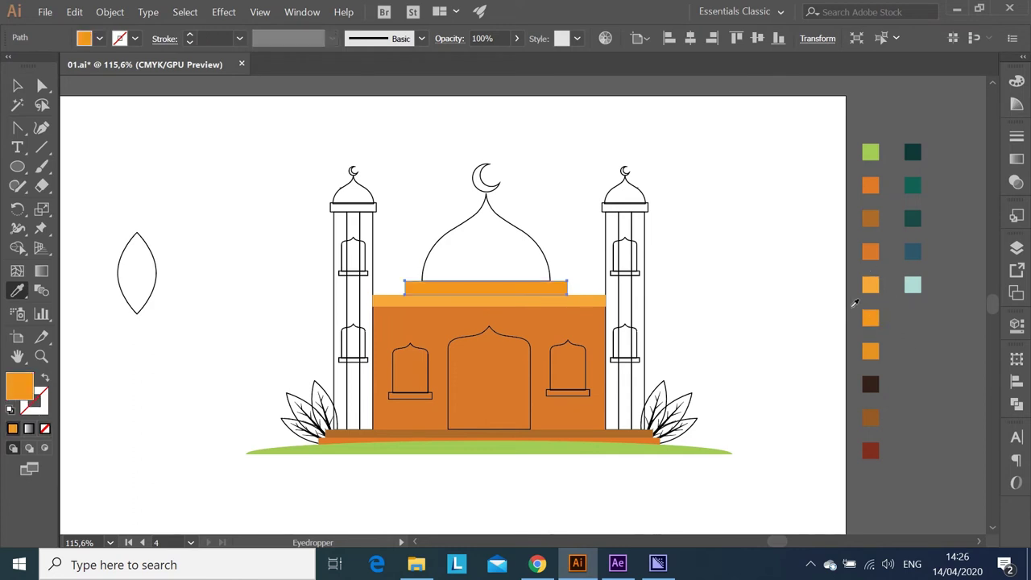
key("v")
left_click(512, 229)
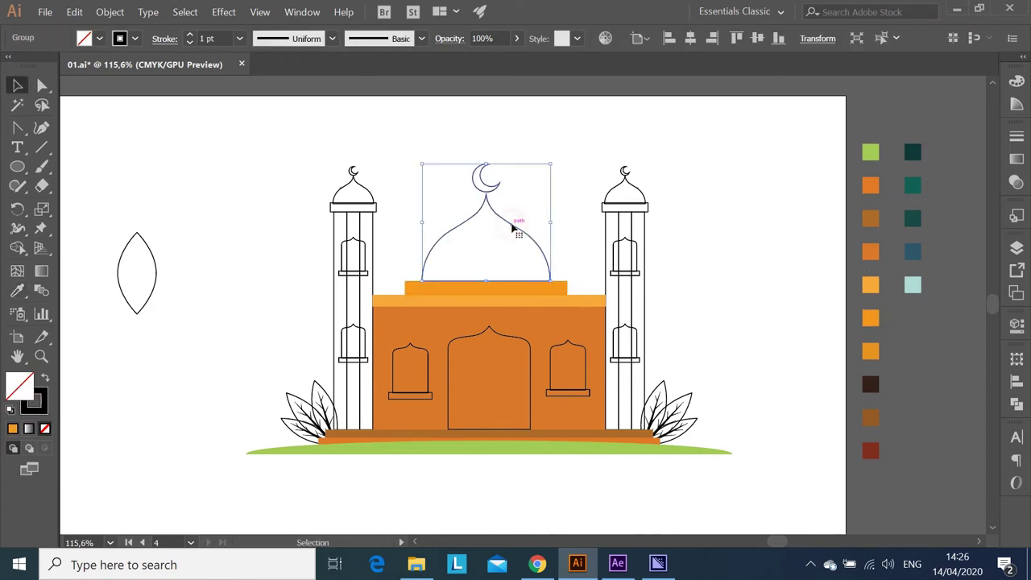
Step: Fill the dome dark red and the arched door dark brown
key("i")
left_click(871, 451)
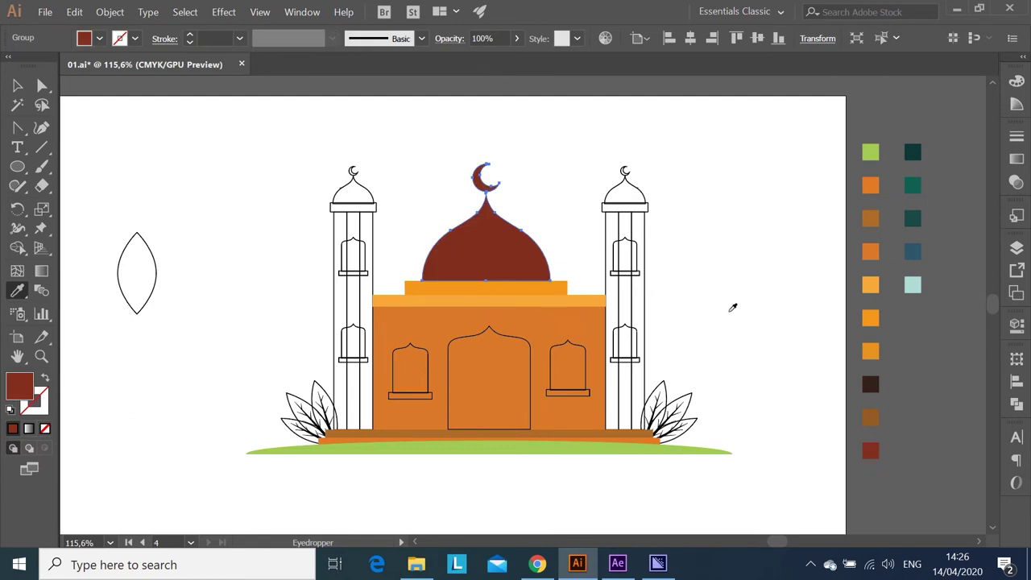
key("v")
left_click(677, 314)
left_click(521, 341)
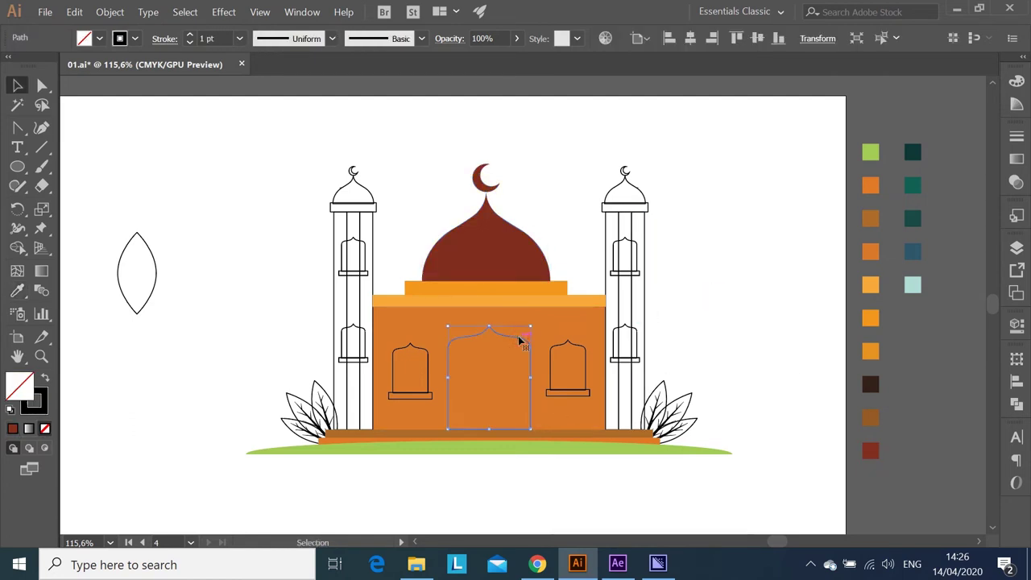
key("i")
left_click(871, 383)
key("v")
left_click(772, 377)
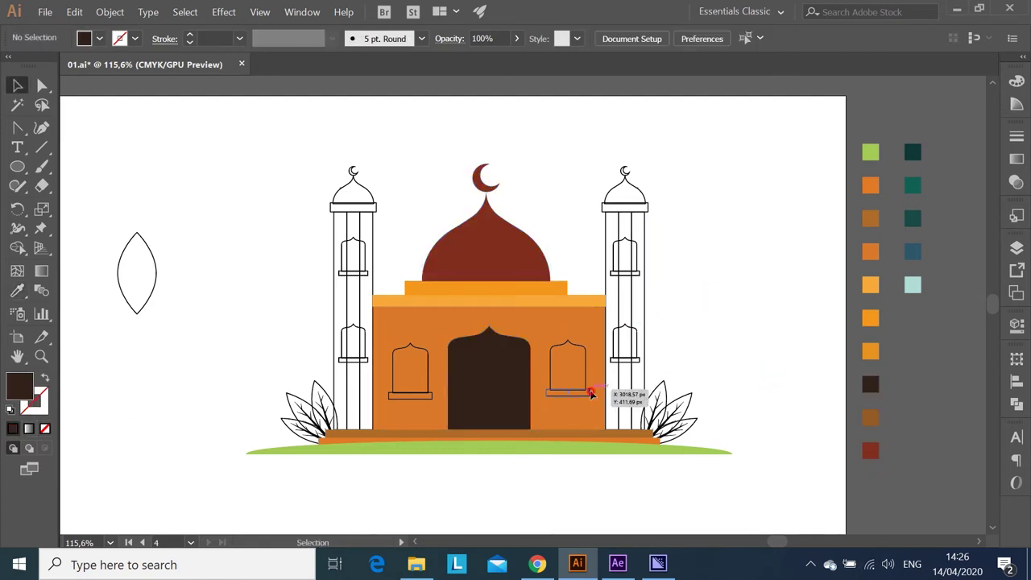
Step: Fill both window sills, right and left, with the brown swatch
left_click(590, 394)
key("i")
left_click(873, 417)
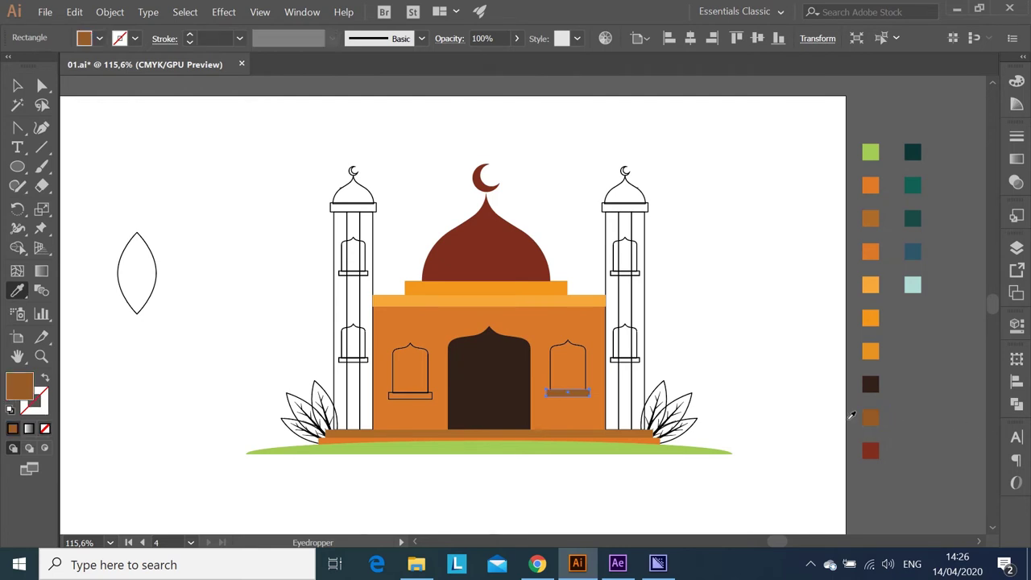
key("v")
left_click(410, 395)
key("i")
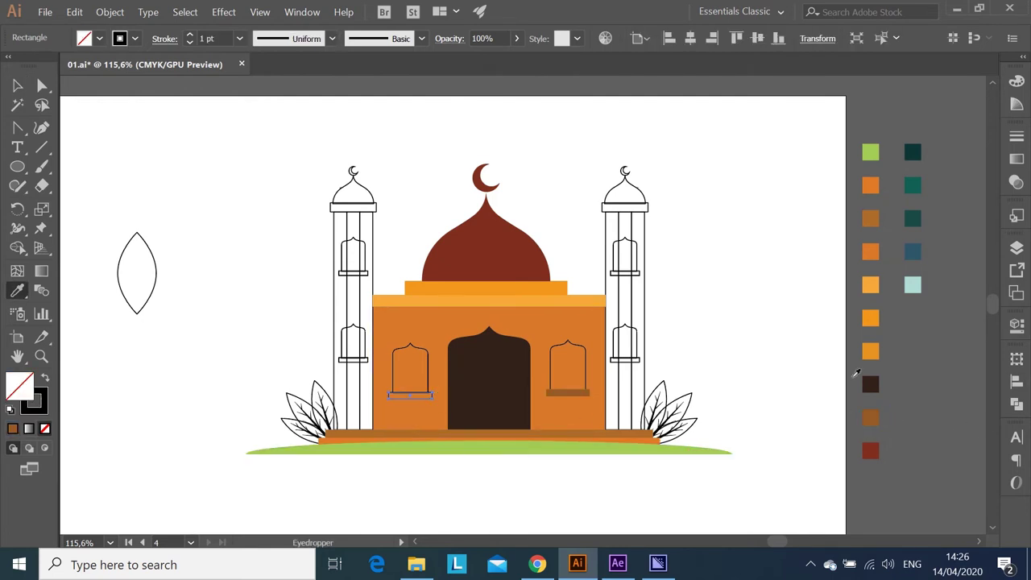
left_click(871, 417)
key("v")
Step: Fill the left and right window arches dark brown
left_click(427, 349)
key("i")
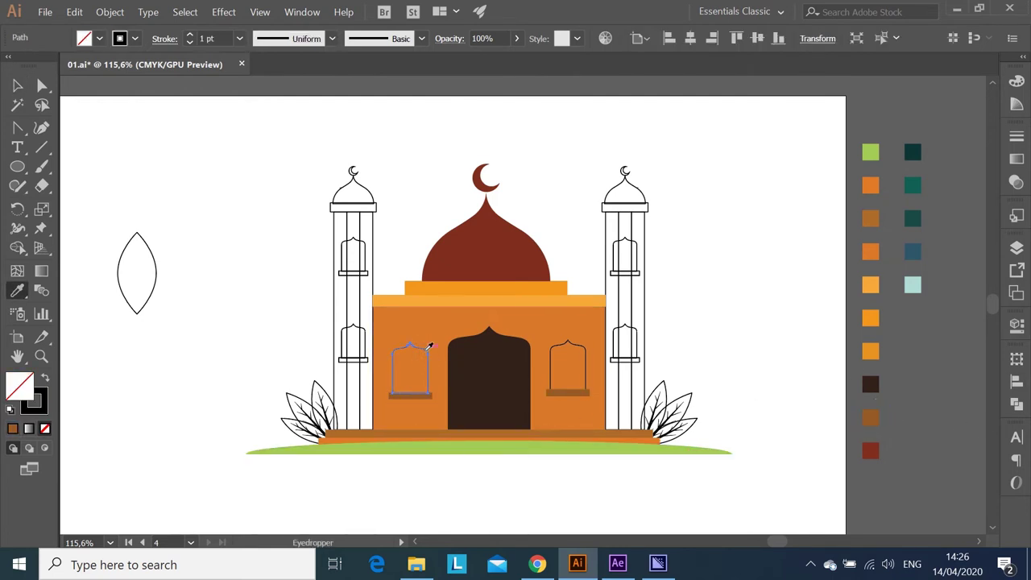
left_click(871, 384)
key("v")
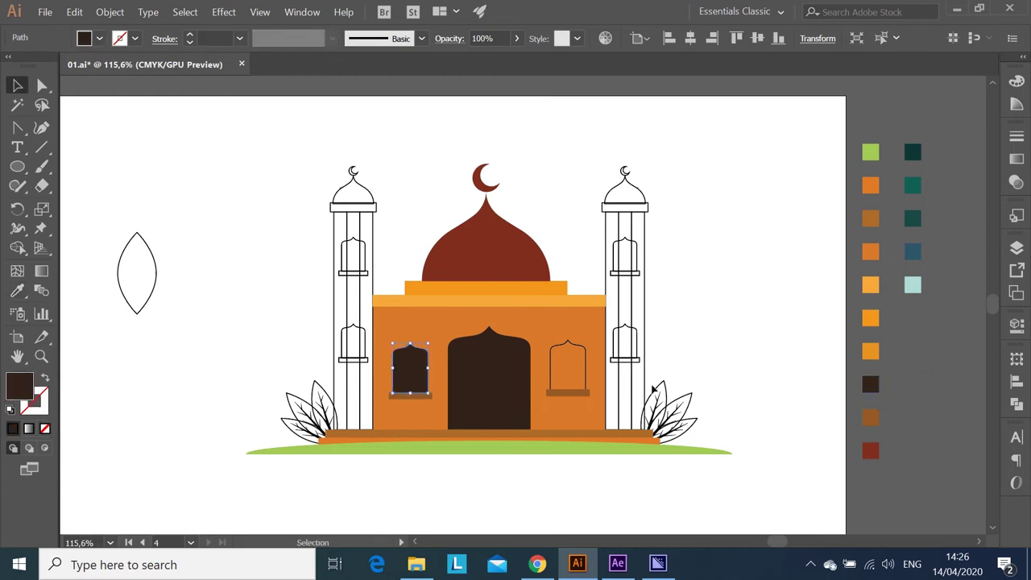
left_click(585, 345)
key("i")
left_click(871, 384)
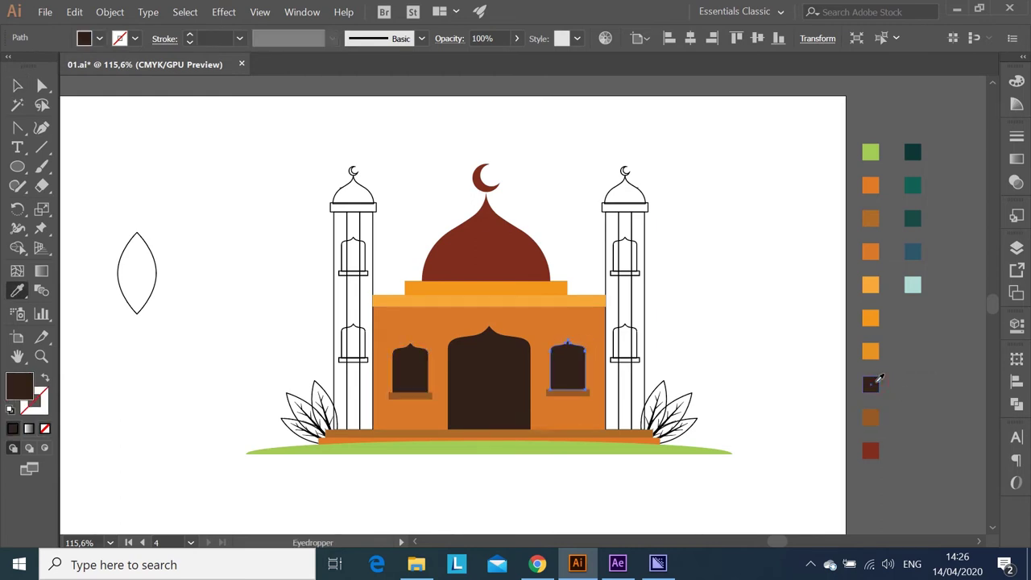
key("v")
left_click(684, 360)
left_click(620, 300)
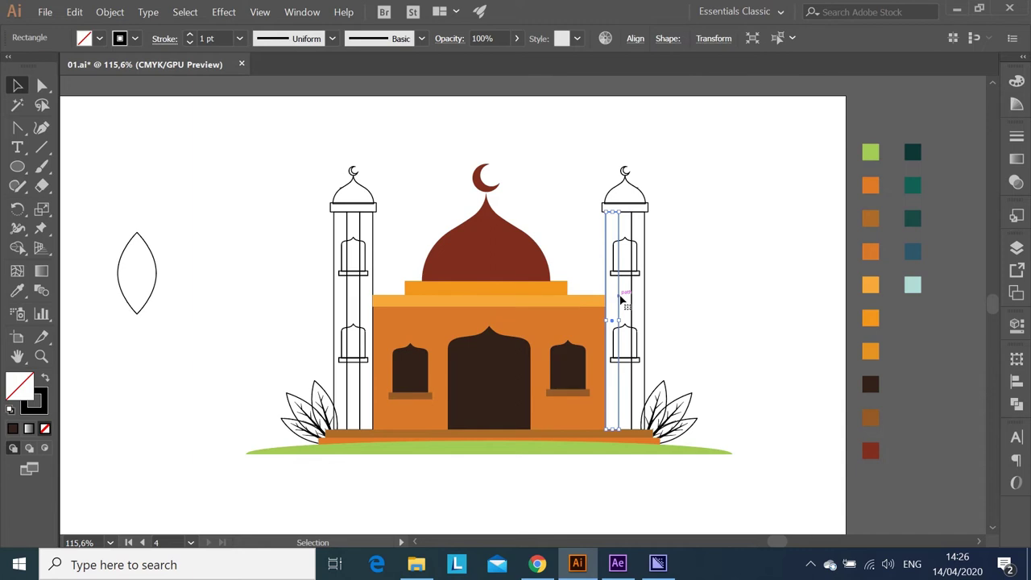
Step: Fill the right minaret's three strips with light orange and orange swatches
key("i")
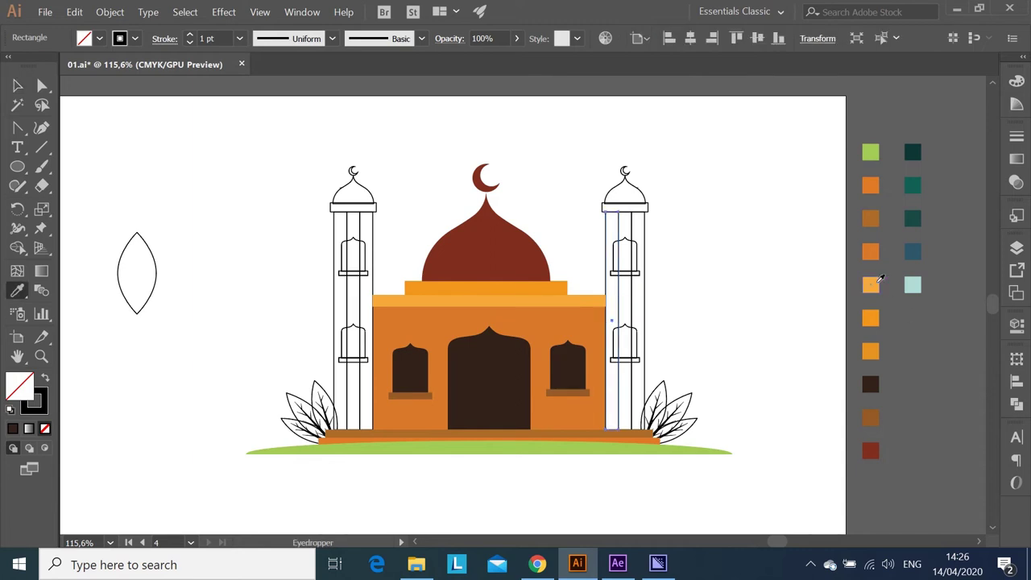
left_click(876, 283)
key("v")
key("i")
left_click(633, 303)
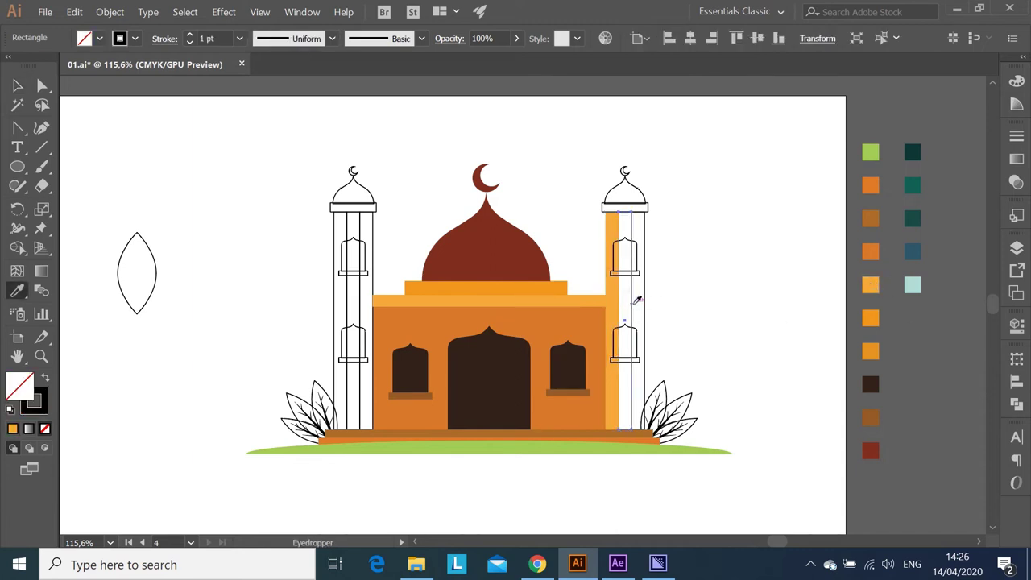
left_click(872, 317)
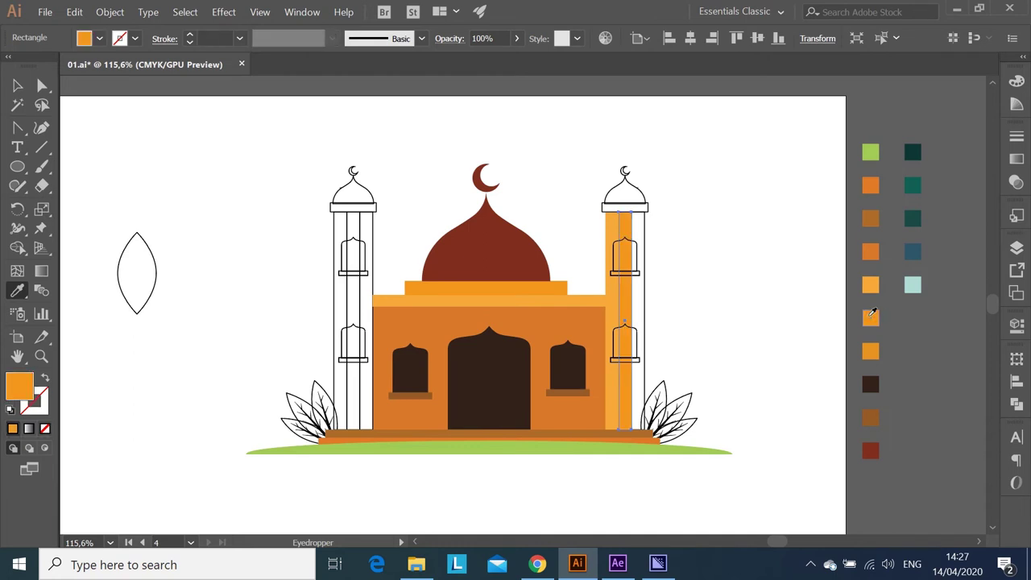
key("v")
left_click(643, 292)
key("i")
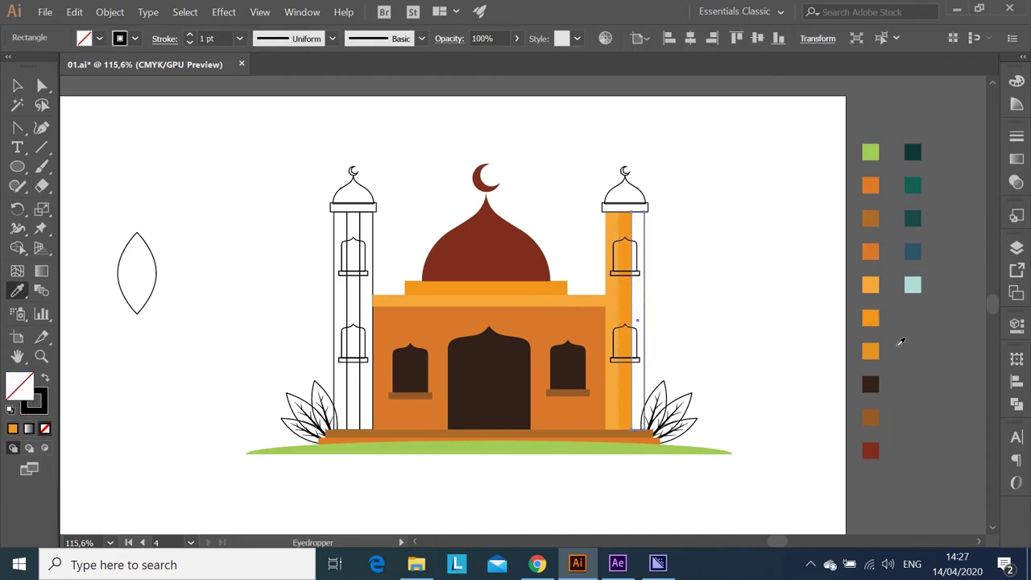
left_click(876, 350)
key("v")
left_click(757, 335)
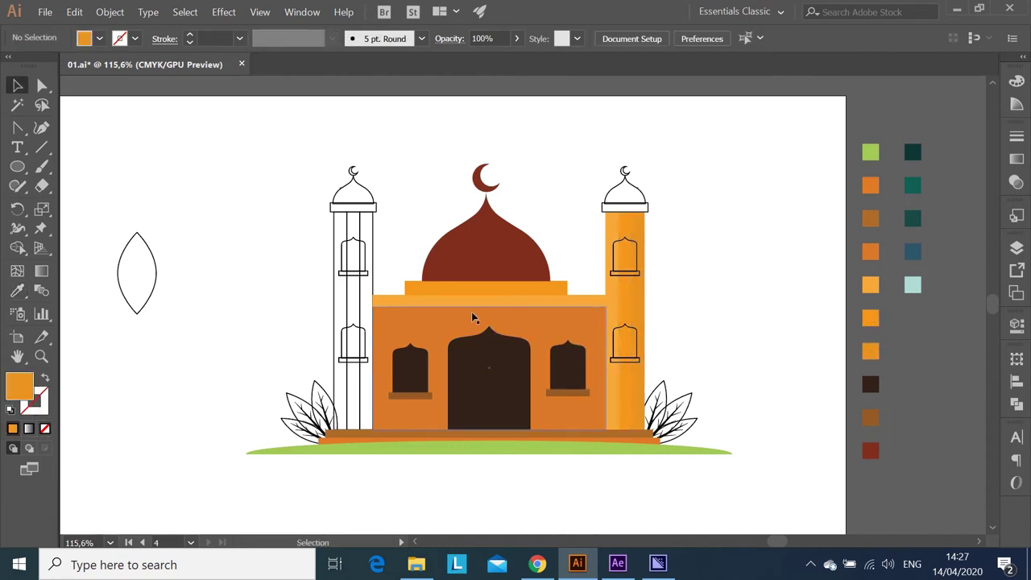
Step: Fill the left minaret's strips orange, with its left edge strip light orange
left_click(367, 238)
key("i")
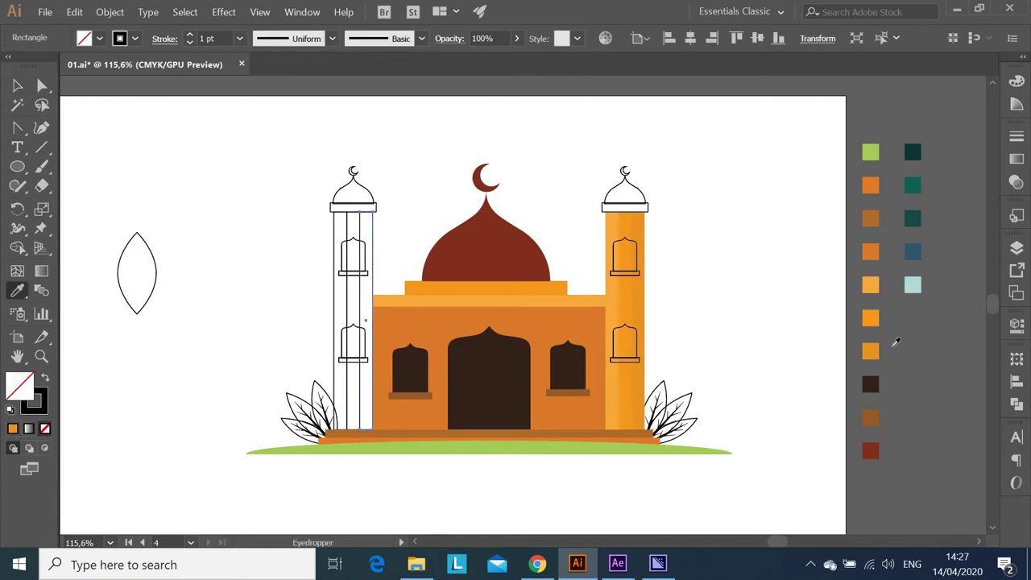
left_click(874, 352)
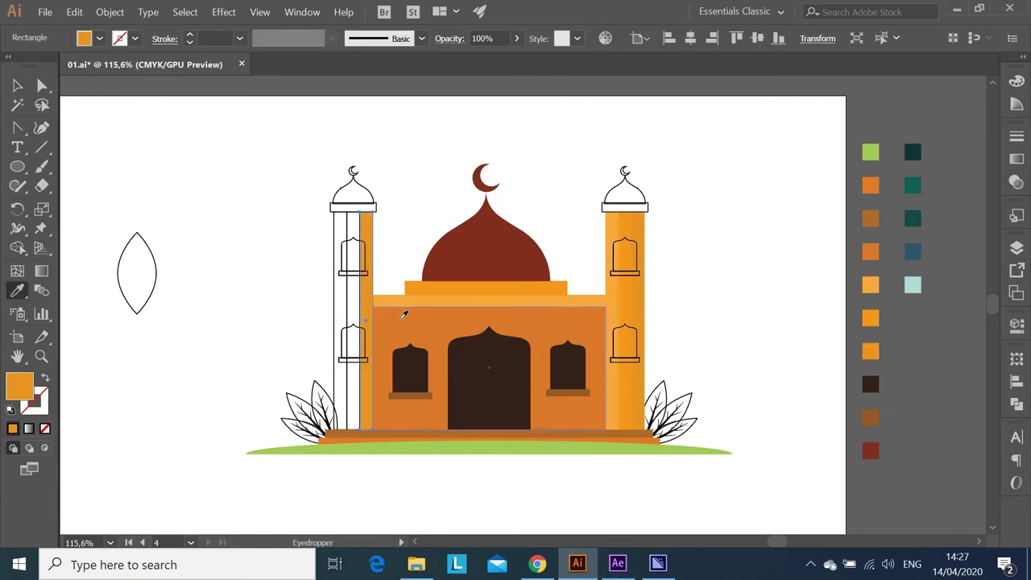
left_click(348, 233, "ctrl")
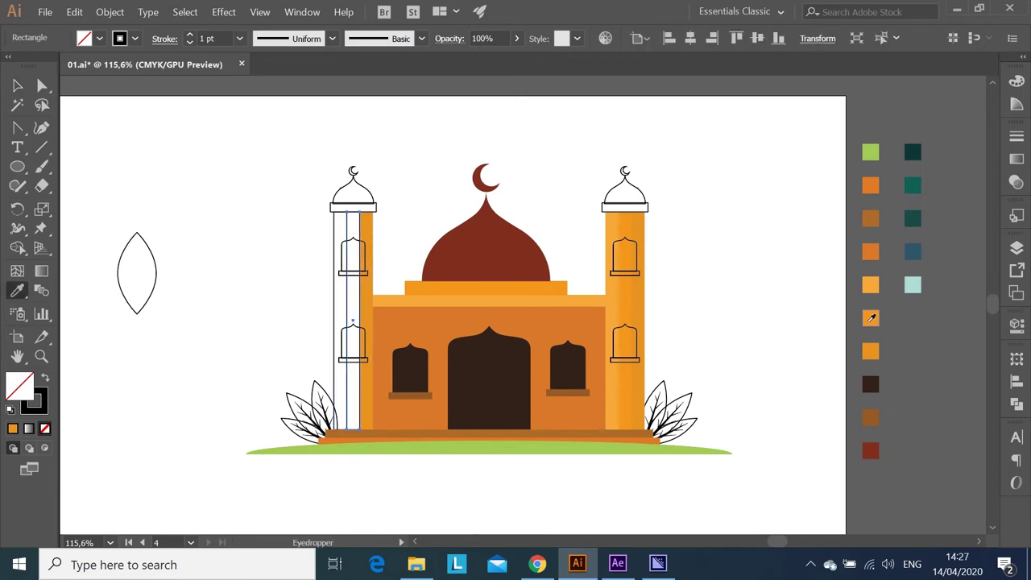
left_click(871, 318)
left_click(339, 234, "ctrl")
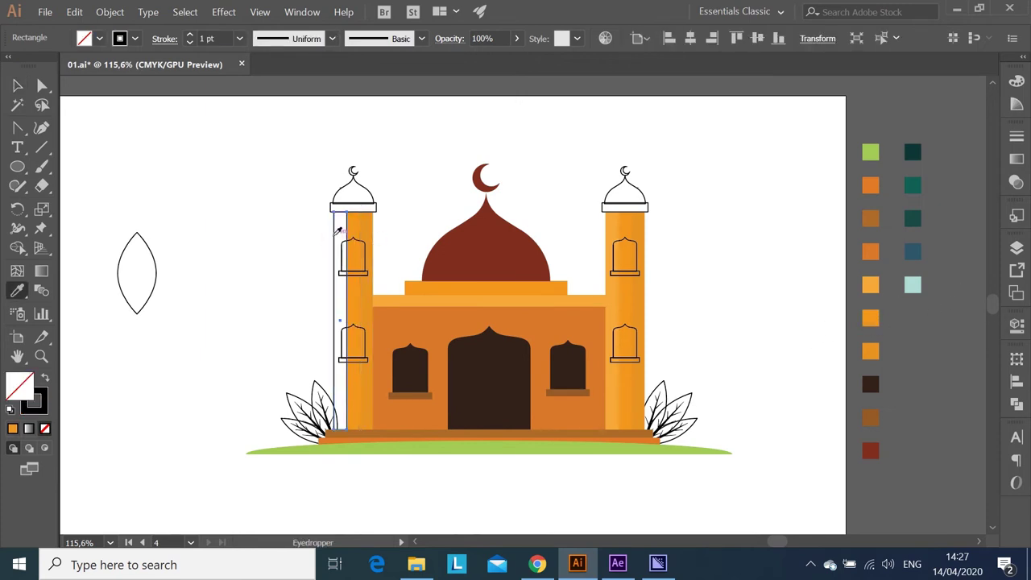
left_click(872, 348)
key("v")
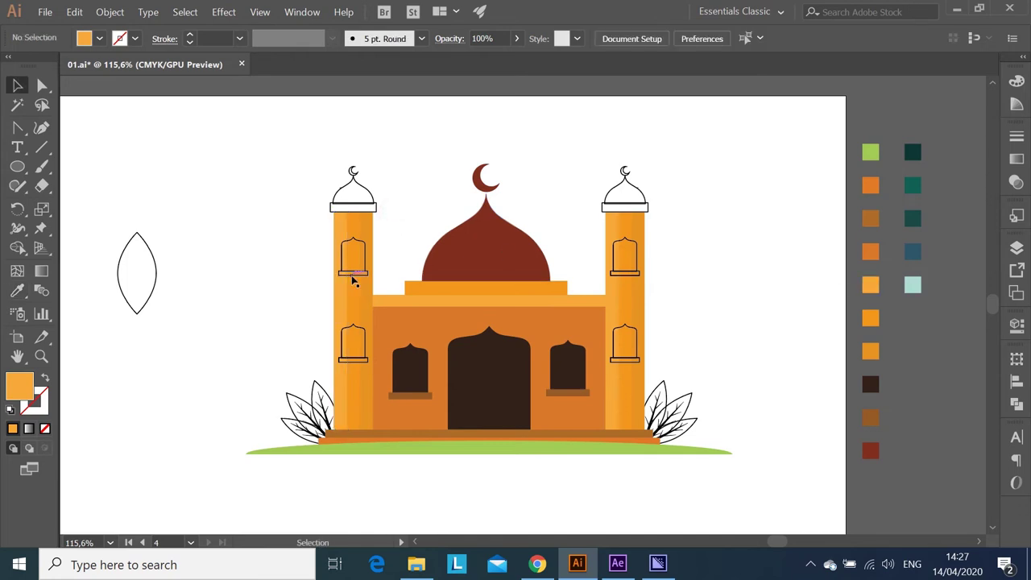
Step: Isolate the left minaret's window group and select its upper window sill
left_click(355, 276)
double_click(357, 286)
left_click(359, 274)
Step: Colour the left minaret's window sills brown and its two window arches dark brown
left_click(351, 361, "shift")
left_click(16, 291)
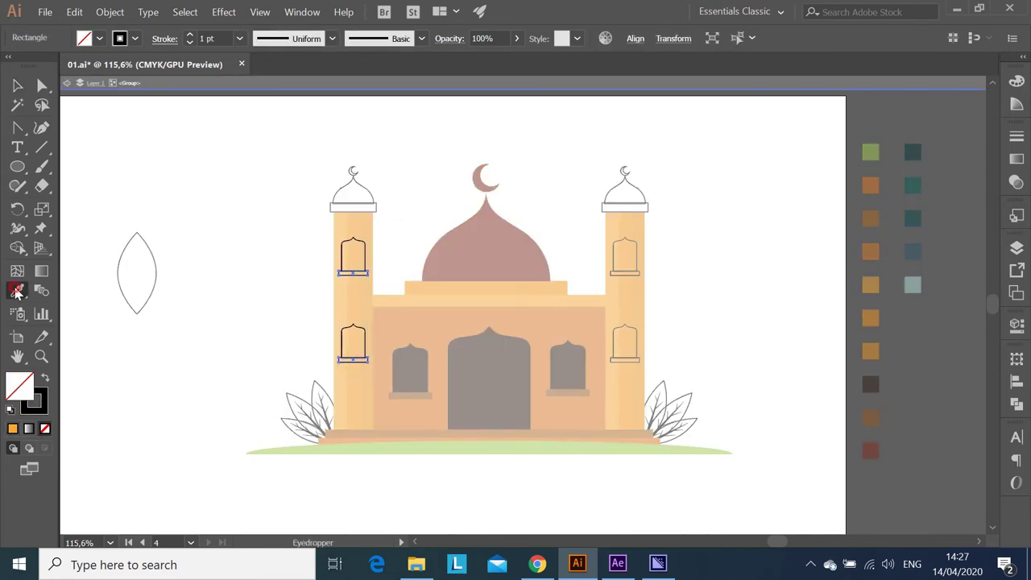
left_click(422, 395)
key("v")
left_click(351, 247)
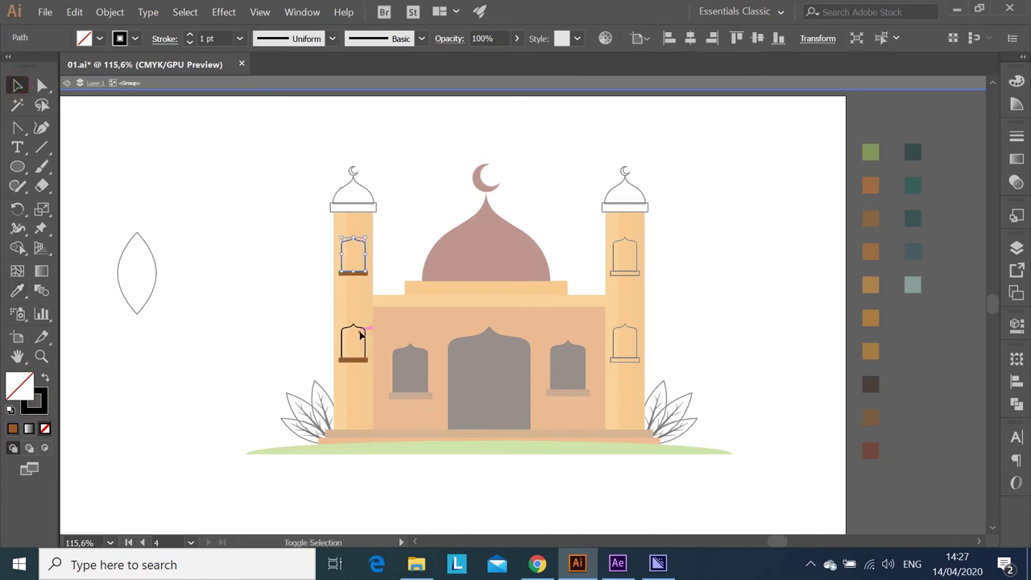
left_click(362, 329, "shift")
key("i")
left_click(420, 369)
key("v")
Step: Colour the right minaret's sills brown and its two window arches dark brown
left_click(624, 280)
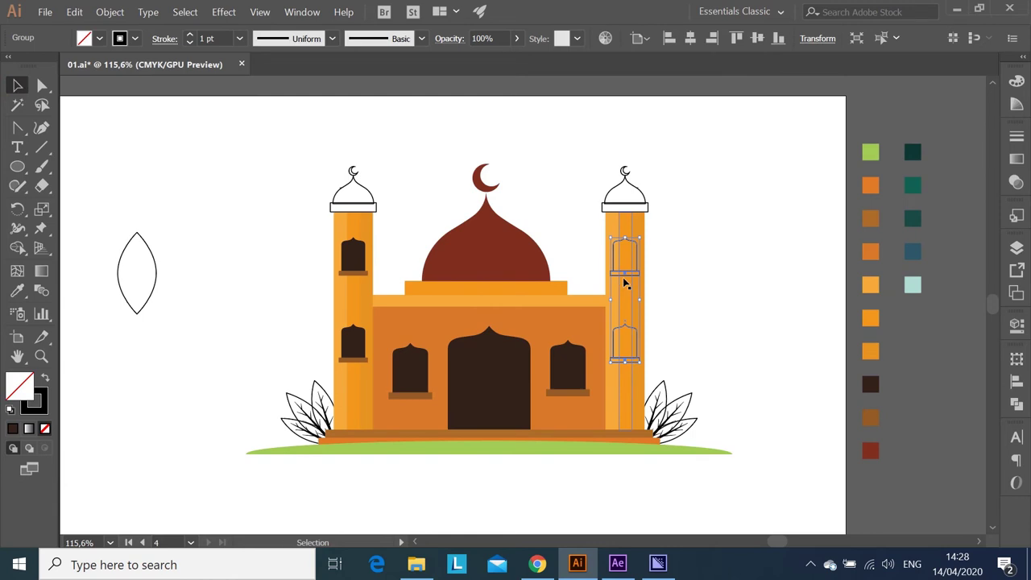
left_click(625, 274)
left_click(625, 359, "shift")
key("i")
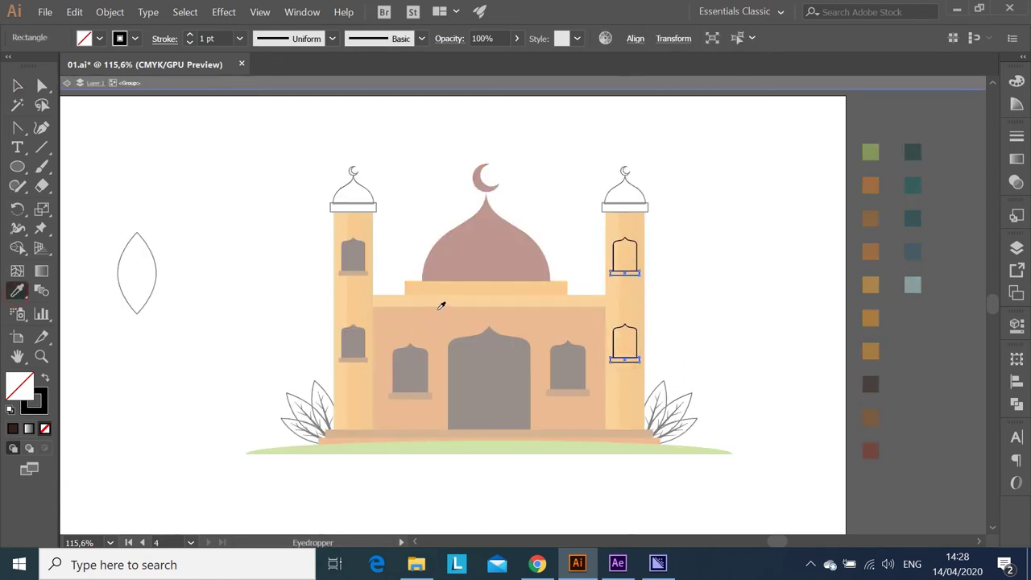
left_click(353, 274)
key("v")
left_click(750, 357)
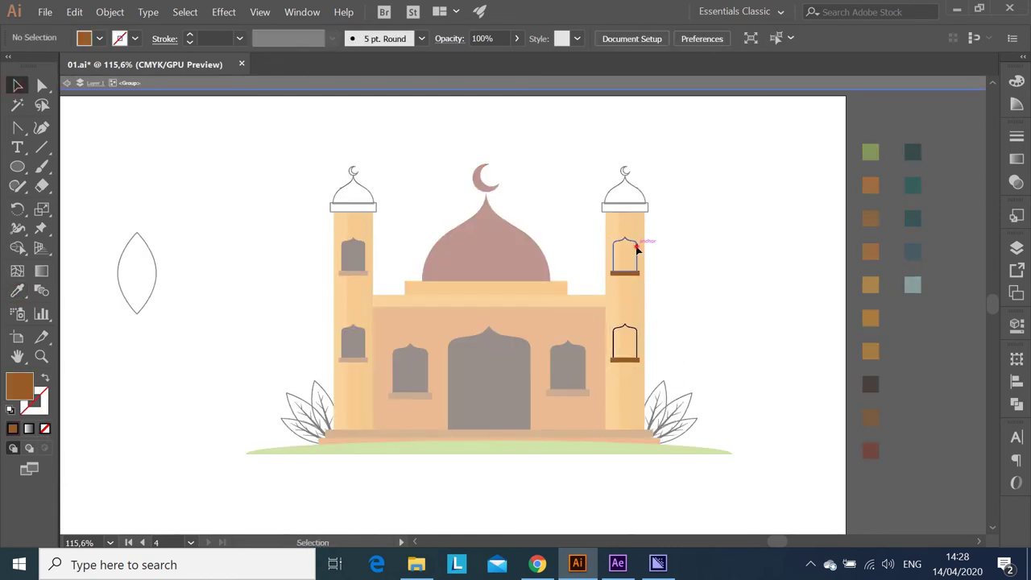
left_click(636, 250)
left_click(632, 331, "shift")
key("i")
left_click(380, 278)
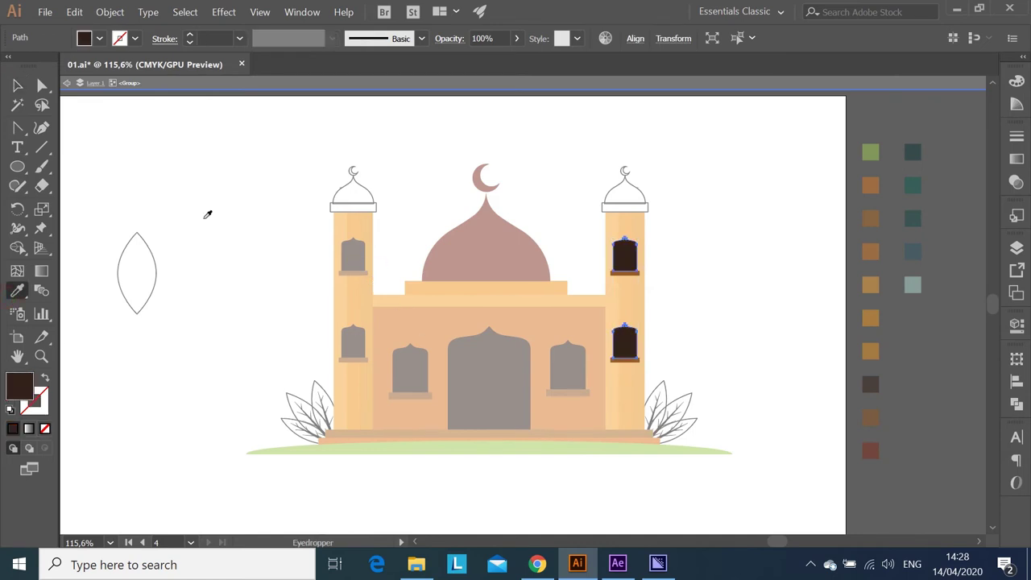
key("v")
Step: Fill both minarets' top bands dark brown after briefly trying red
left_click(248, 278)
key("Escape")
left_click(367, 210)
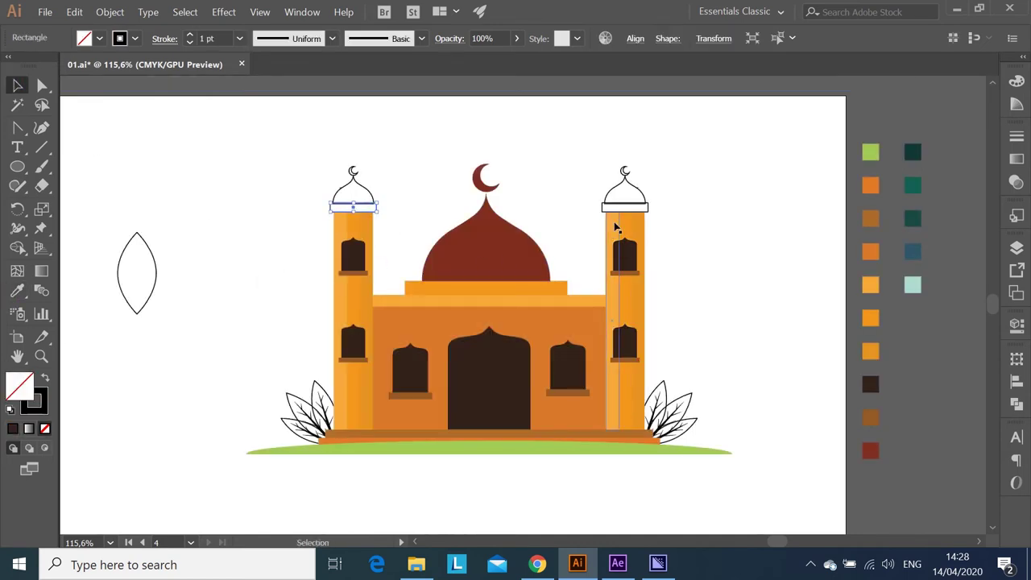
left_click(643, 209, "shift")
key("i")
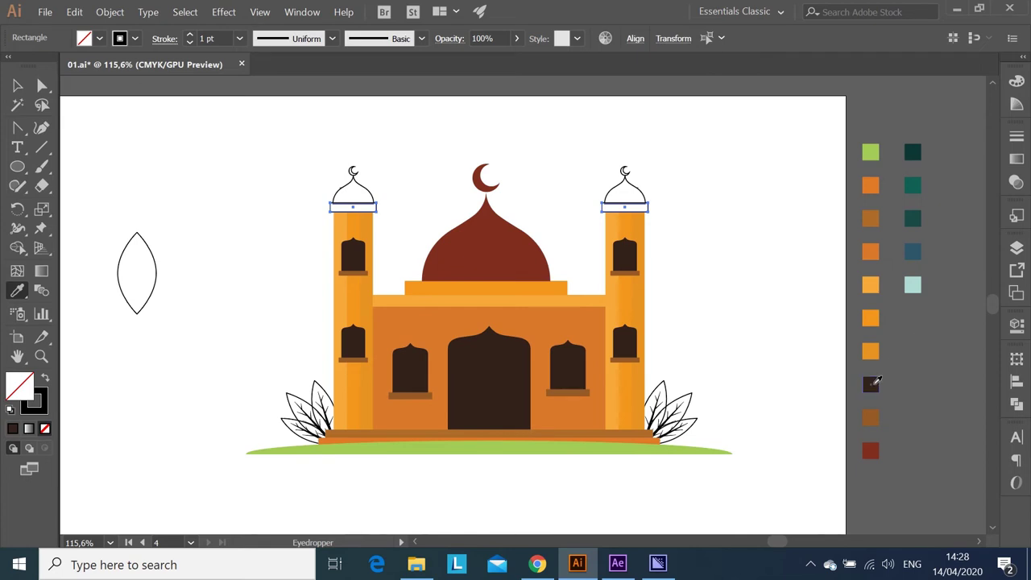
left_click(872, 385)
left_click(870, 450)
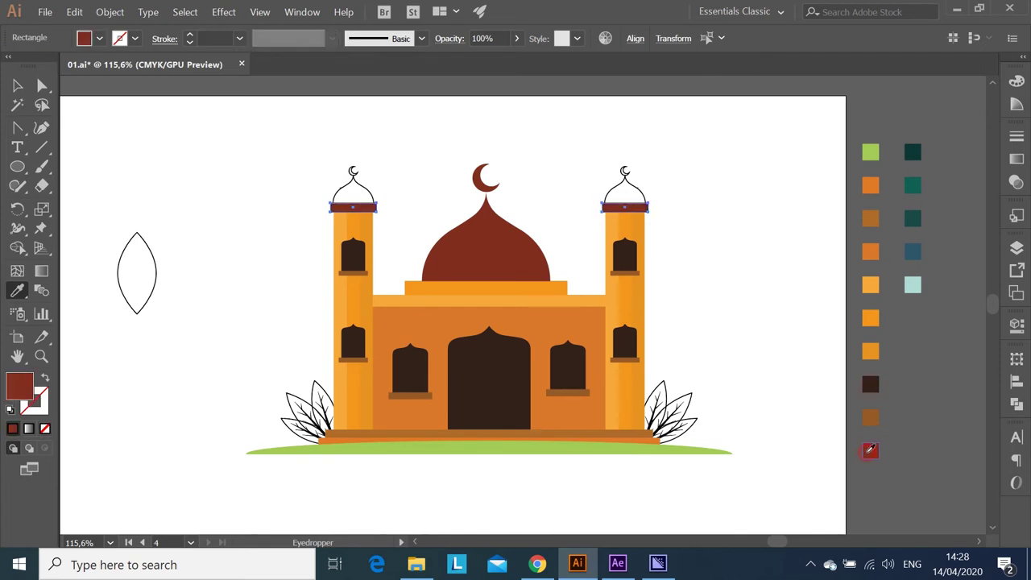
left_click(873, 416)
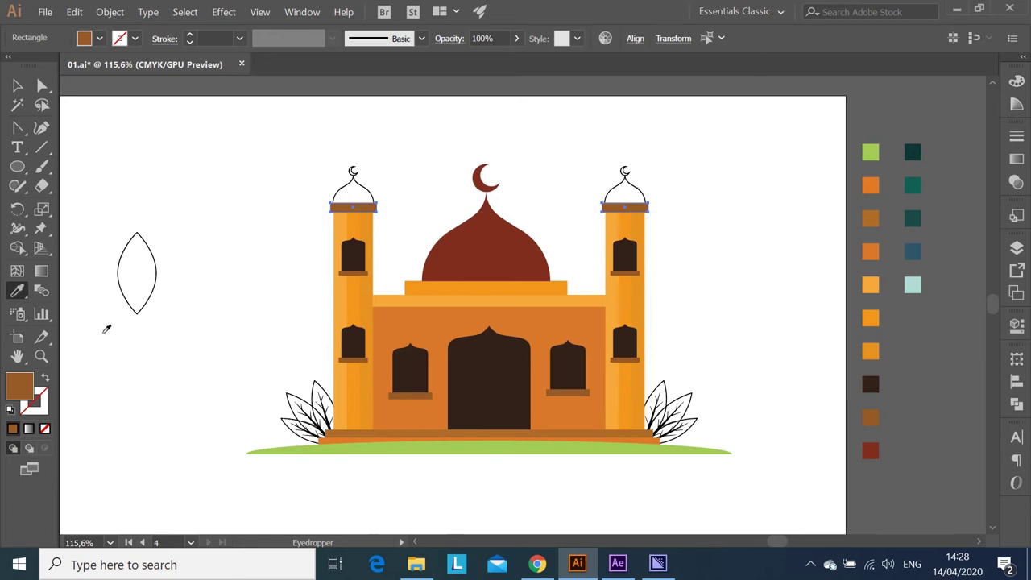
key("v")
Step: Fill both minaret domes with the dark red swatch
left_click(353, 186)
left_click(625, 187, "shift")
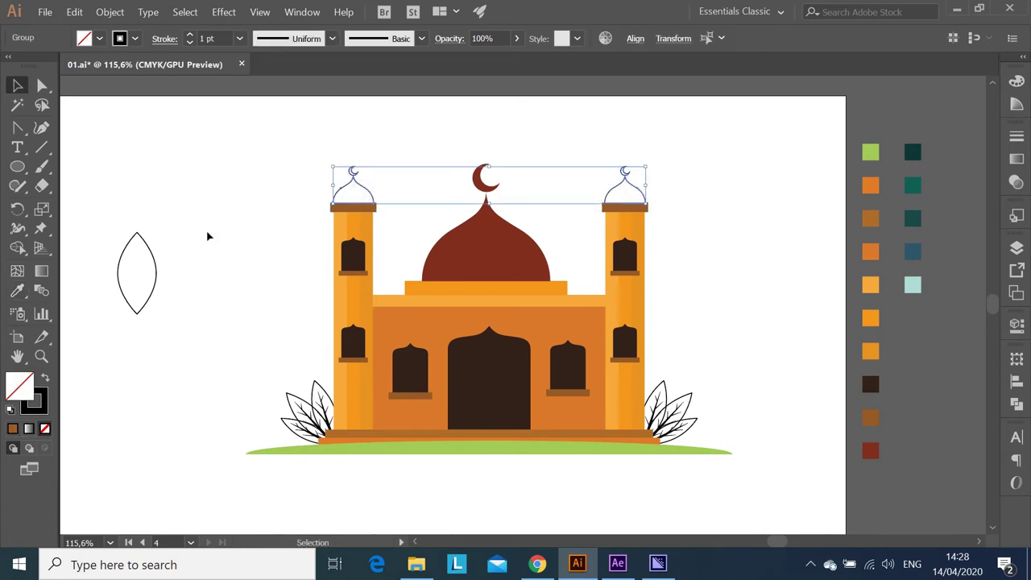
key("i")
left_click(870, 450)
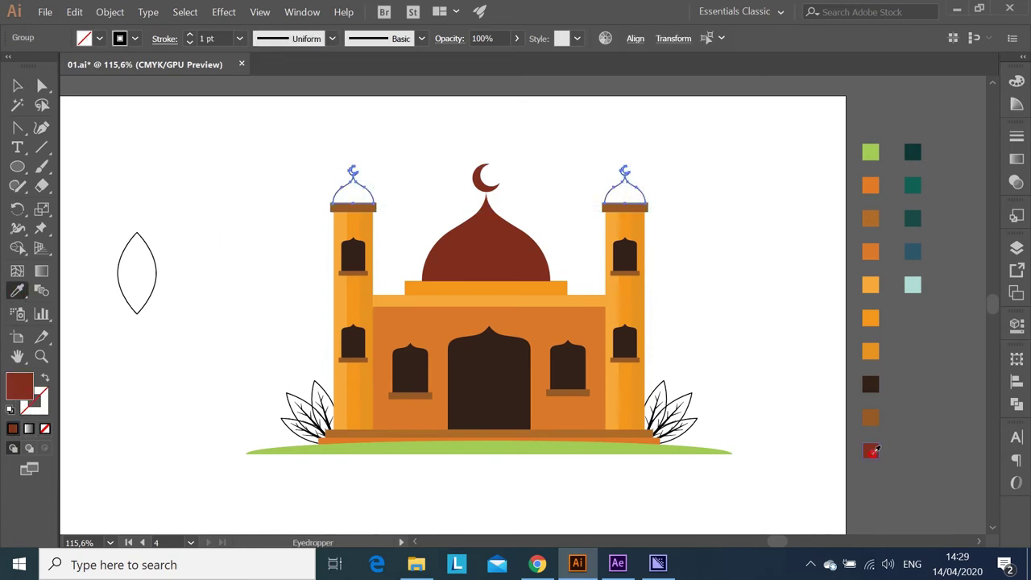
left_click(17, 85)
left_click(438, 475)
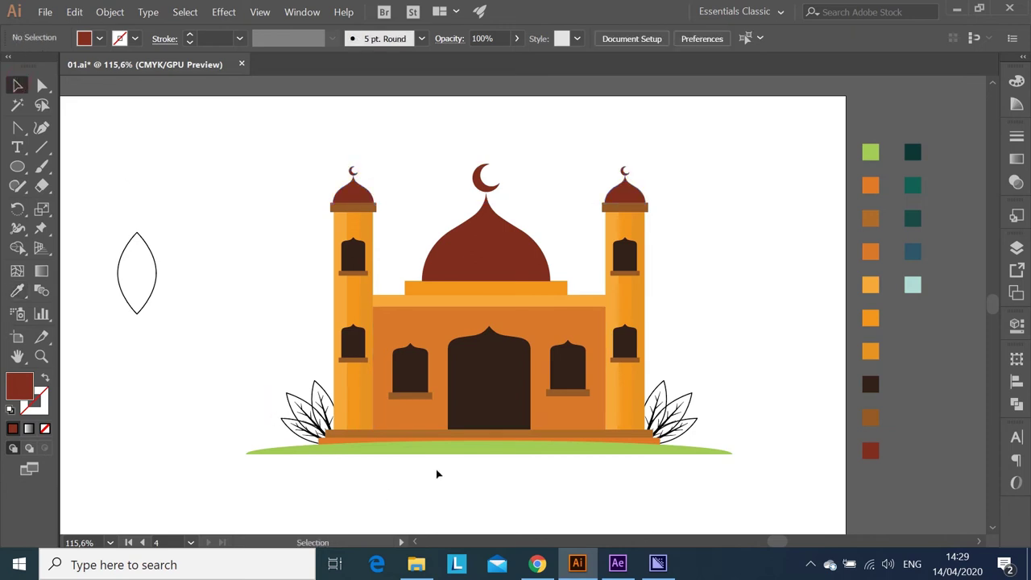
left_click(156, 290)
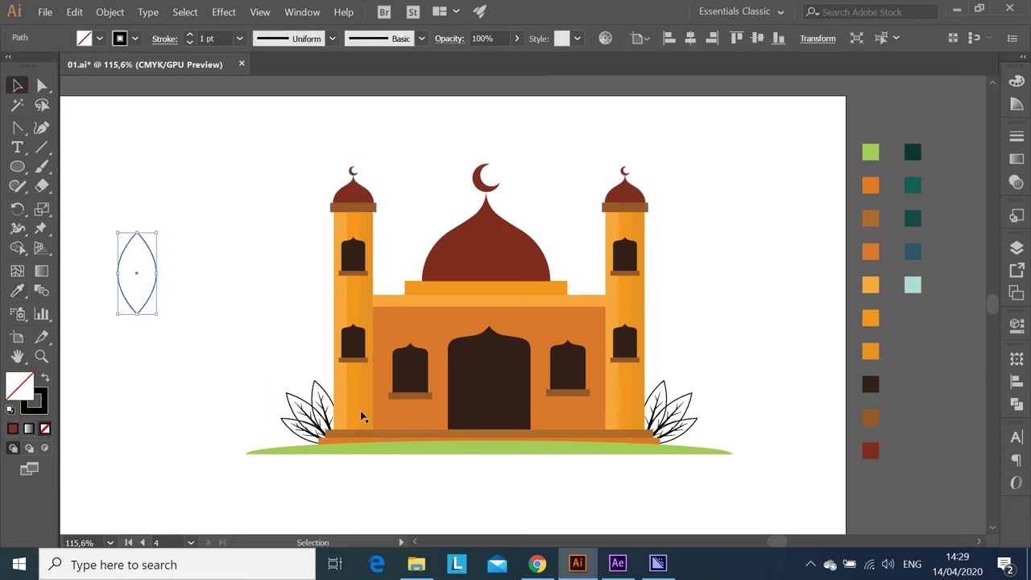
Step: Delete the spare leaf outline and isolate the left plant's lower leaf group, zoomed in
key("Delete")
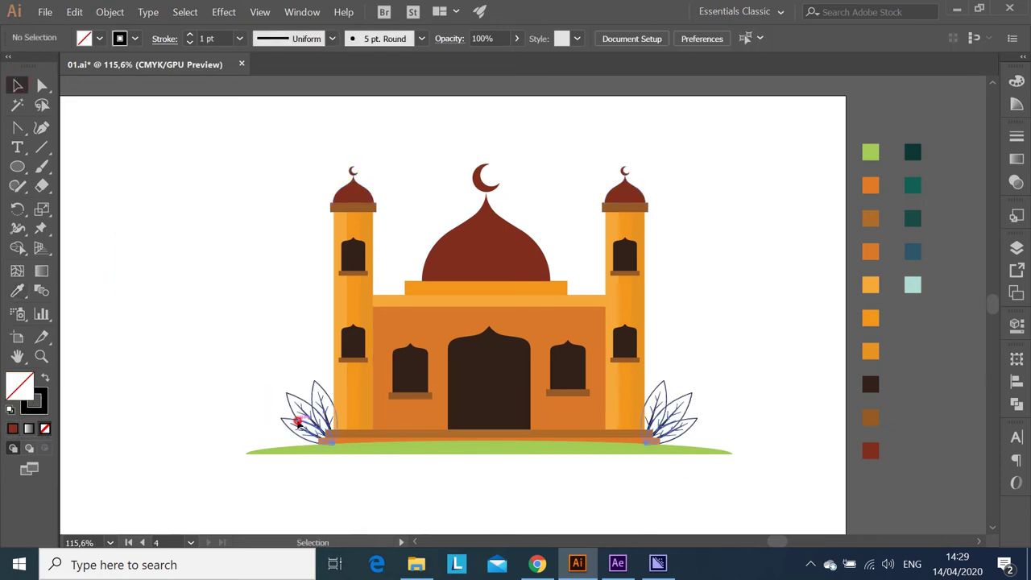
double_click(305, 437)
left_click(316, 436)
double_click(316, 436)
left_click(307, 435)
left_click(42, 355)
left_click_drag(313, 431, 313, 431)
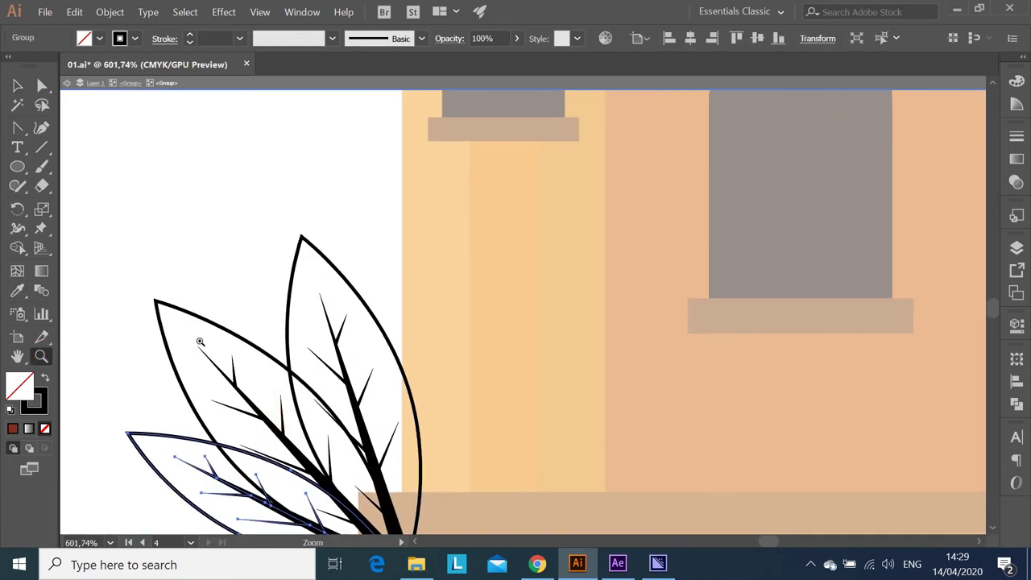
left_click(18, 85)
double_click(249, 419)
Step: Select the lower leaf's stem and veins and give them the dark teal stroke colour
left_click(253, 418)
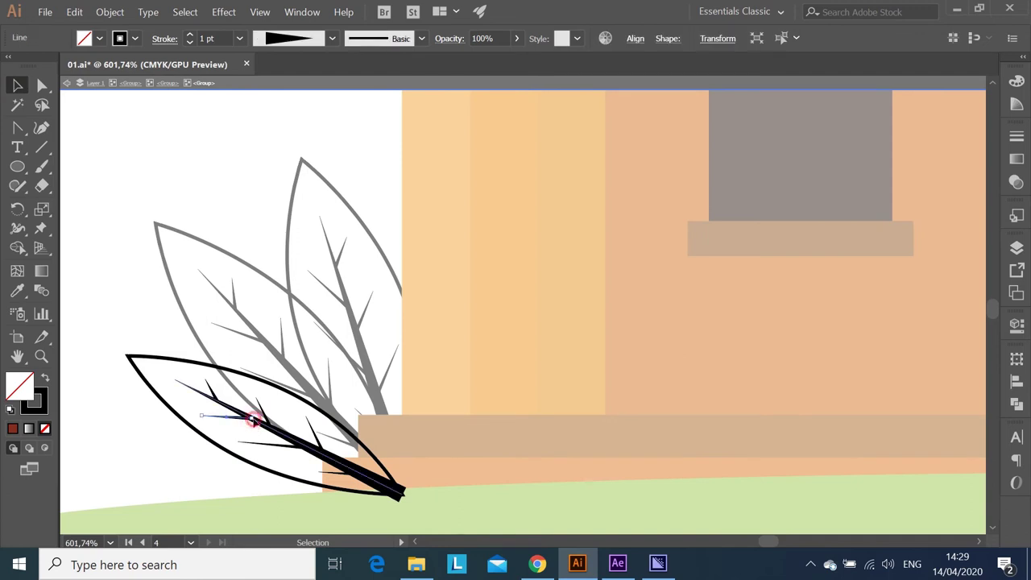
left_click(325, 445, "shift")
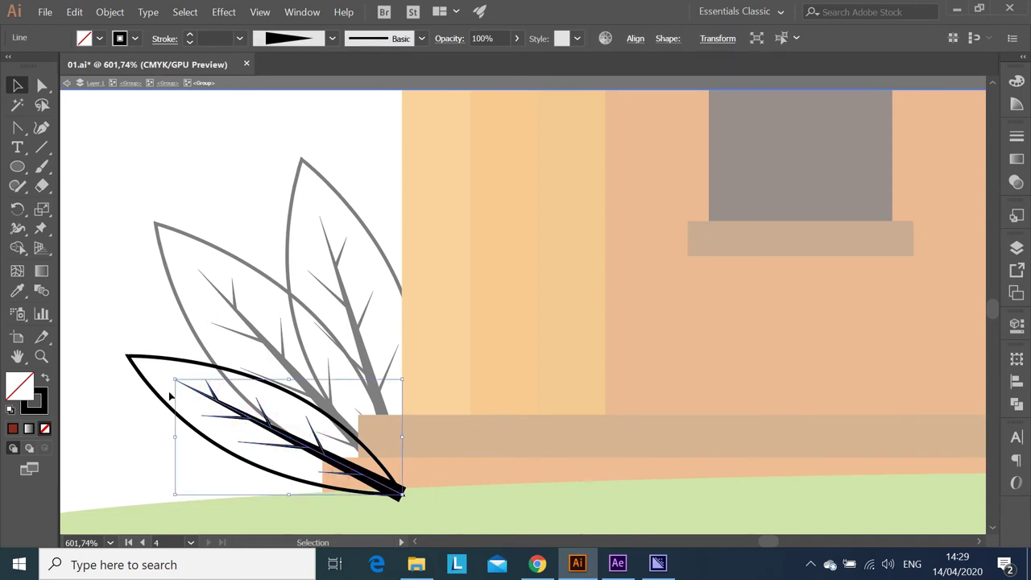
left_click(37, 401)
scroll(249, 373, "up", 2)
key("i")
left_click(446, 521)
key("z")
left_click_drag(504, 375, 782, 546)
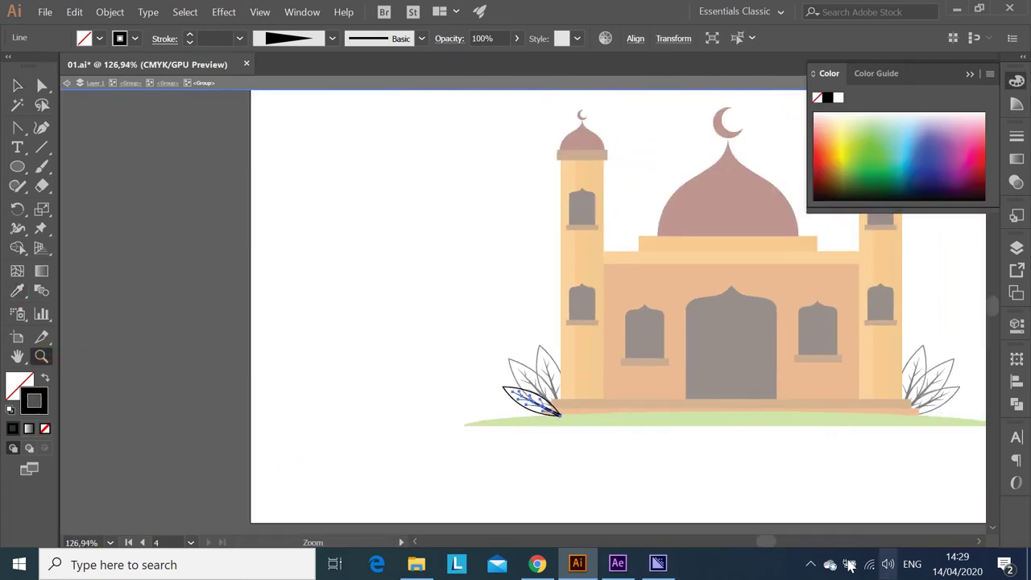
key("i")
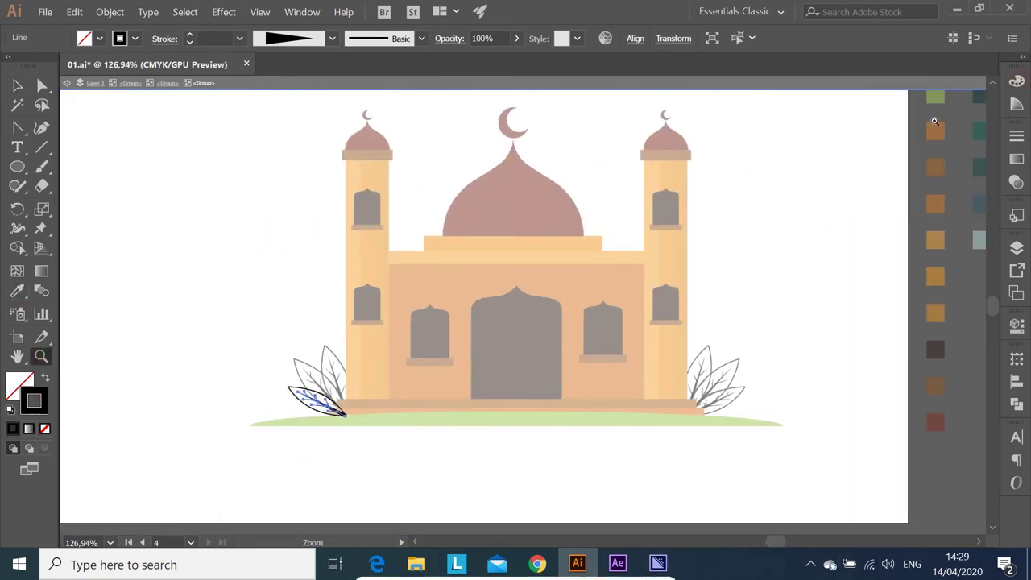
left_click(983, 89)
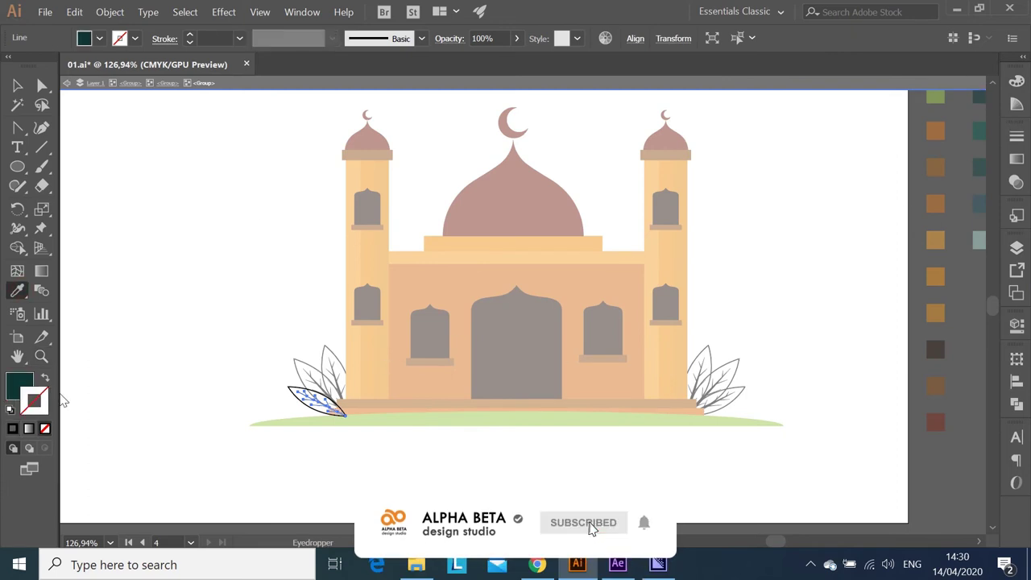
Step: Give the veins a tapered width profile and a 5 pt stroke weight
left_click(38, 357)
left_click_drag(310, 398, 539, 444)
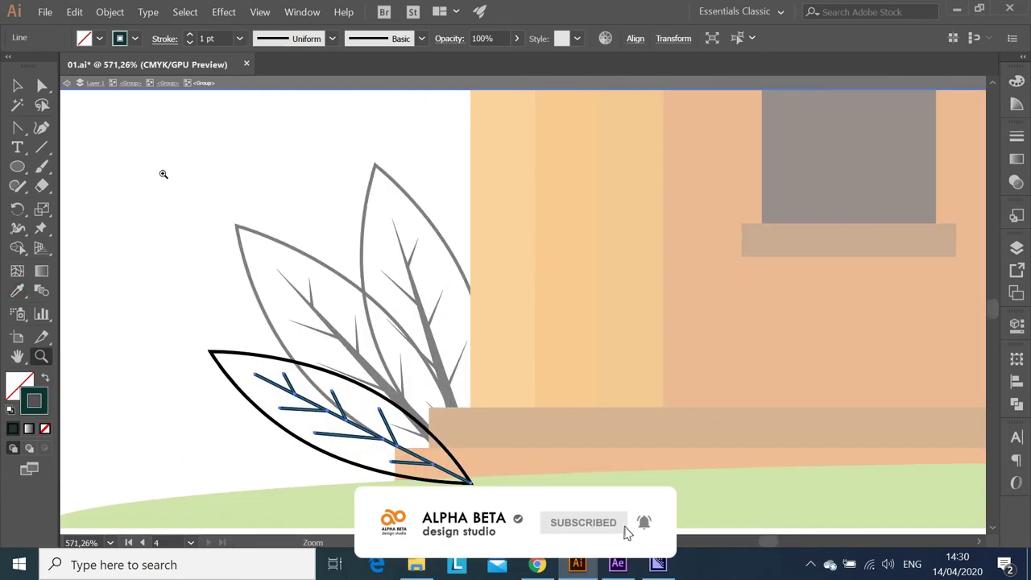
key("v")
left_click(278, 38)
left_click(290, 165)
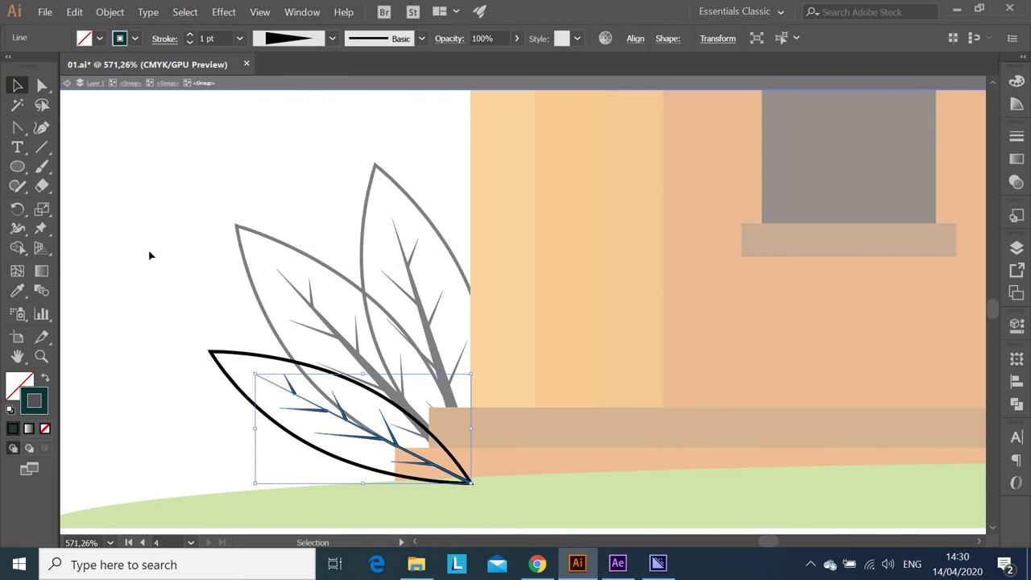
left_click(239, 38)
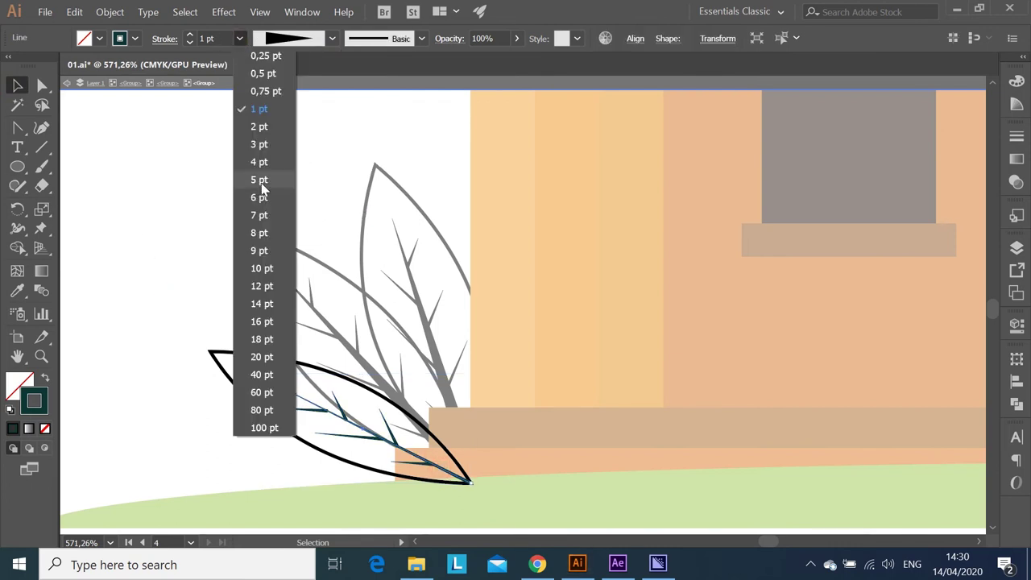
left_click(260, 180)
left_click(246, 355)
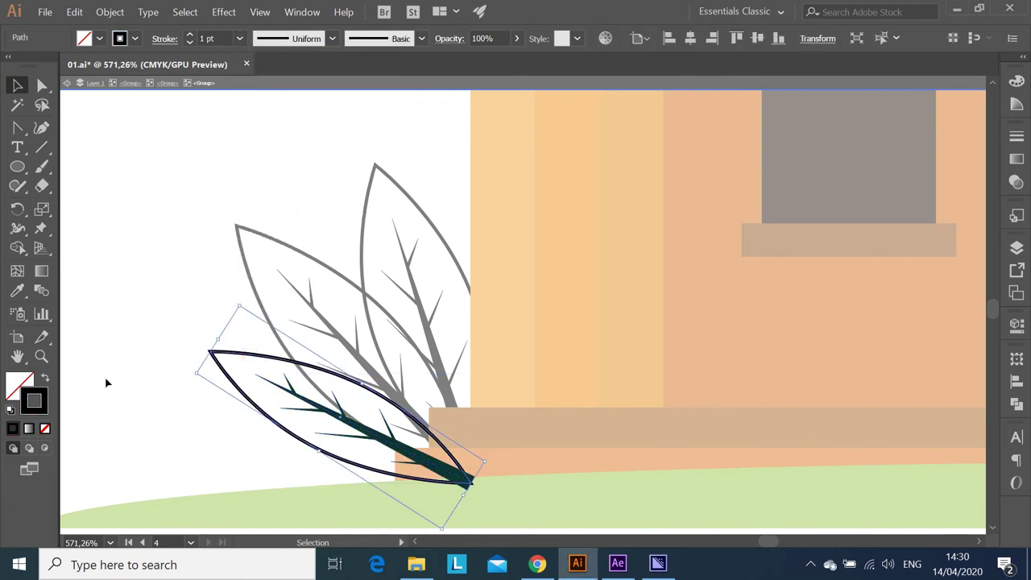
key("z")
left_click(709, 343, "alt")
left_click(500, 266, "alt")
left_click_drag(765, 542, 779, 542)
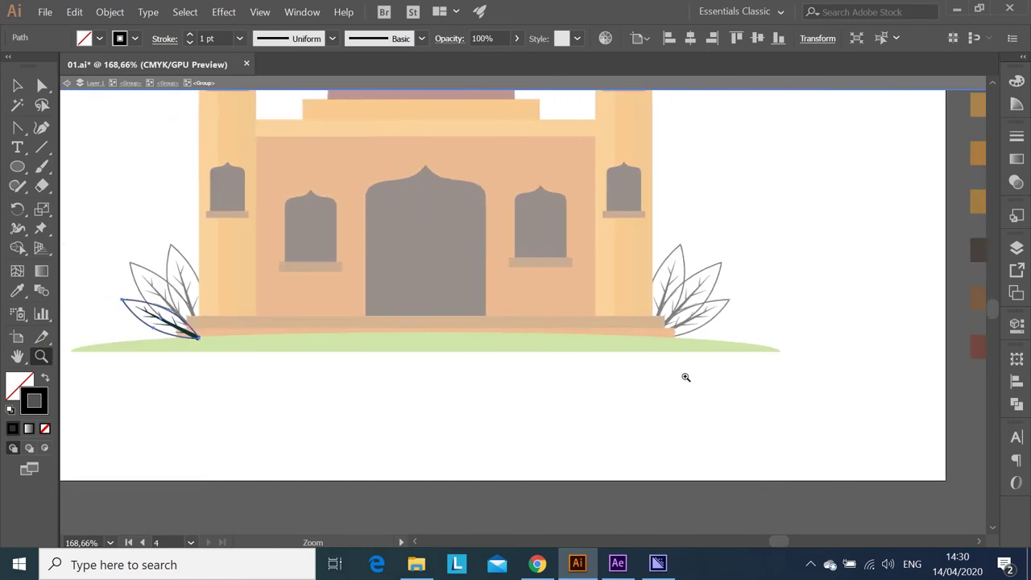
Step: Fill the first leaf with the teal swatch
left_click(635, 250, "alt")
left_click(17, 291)
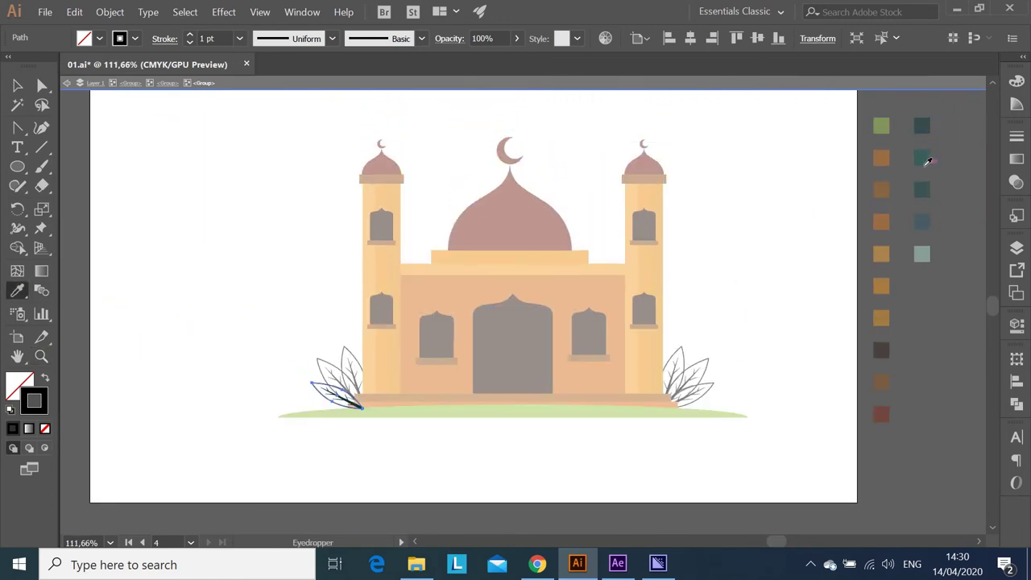
left_click(926, 161)
key("v")
left_click(240, 285)
Step: Rotate the teal leaf so it stands upright
double_click(315, 336)
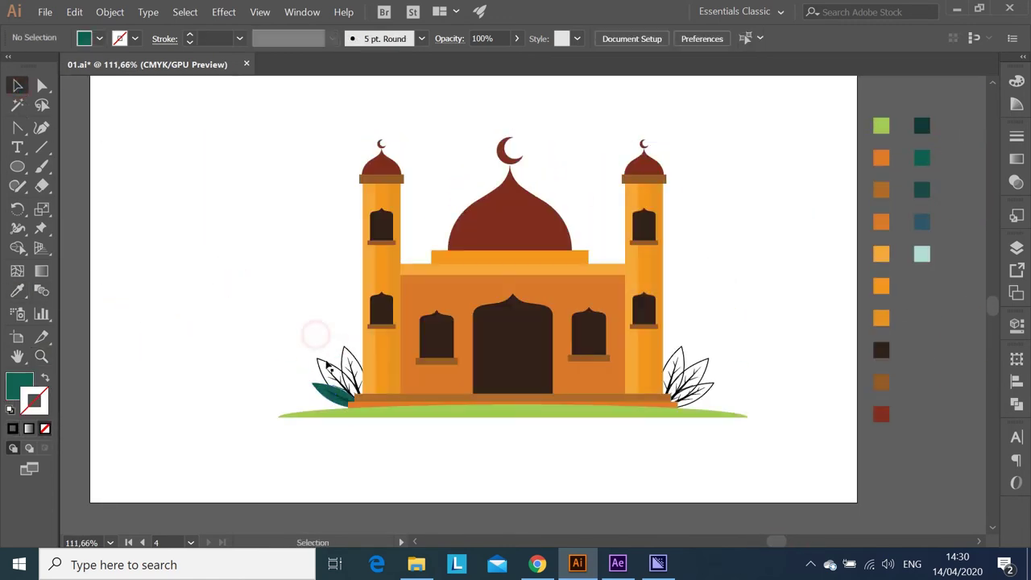
double_click(318, 364)
double_click(318, 364)
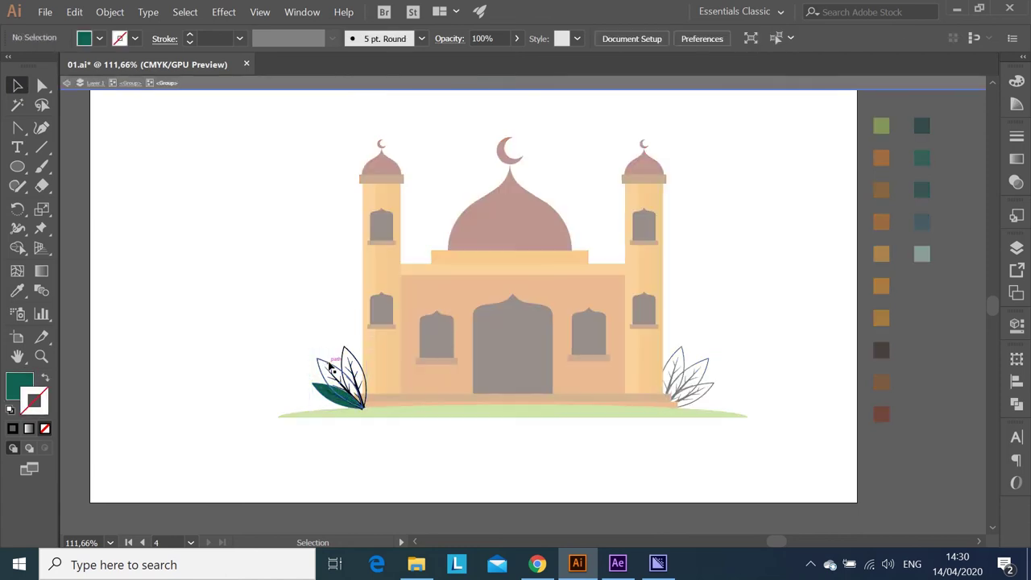
left_click(352, 362)
left_click(339, 393)
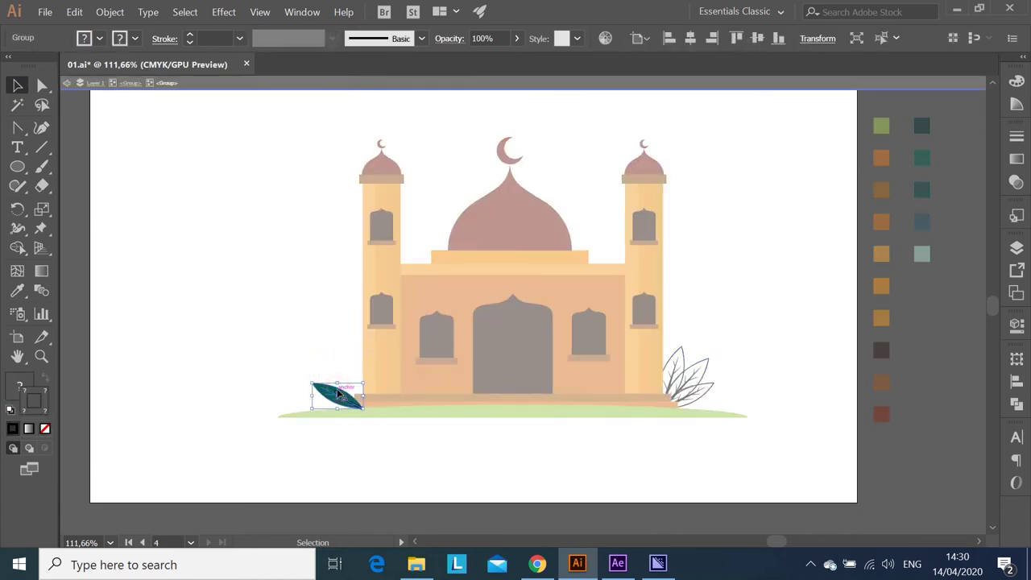
left_click_drag(308, 380, 342, 362)
left_click(352, 395, "ctrl")
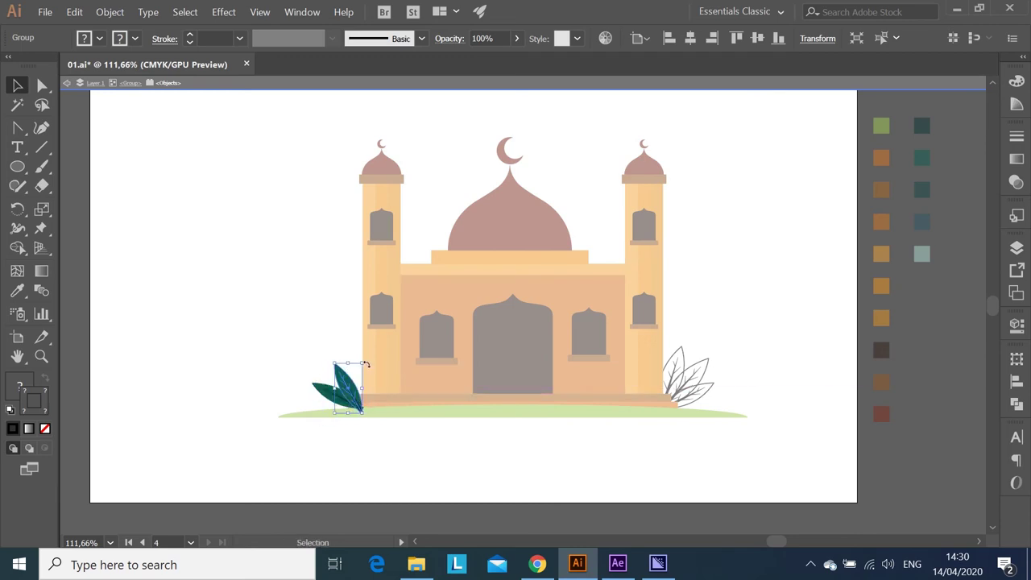
left_click_drag(362, 357, 347, 369)
left_click(297, 311)
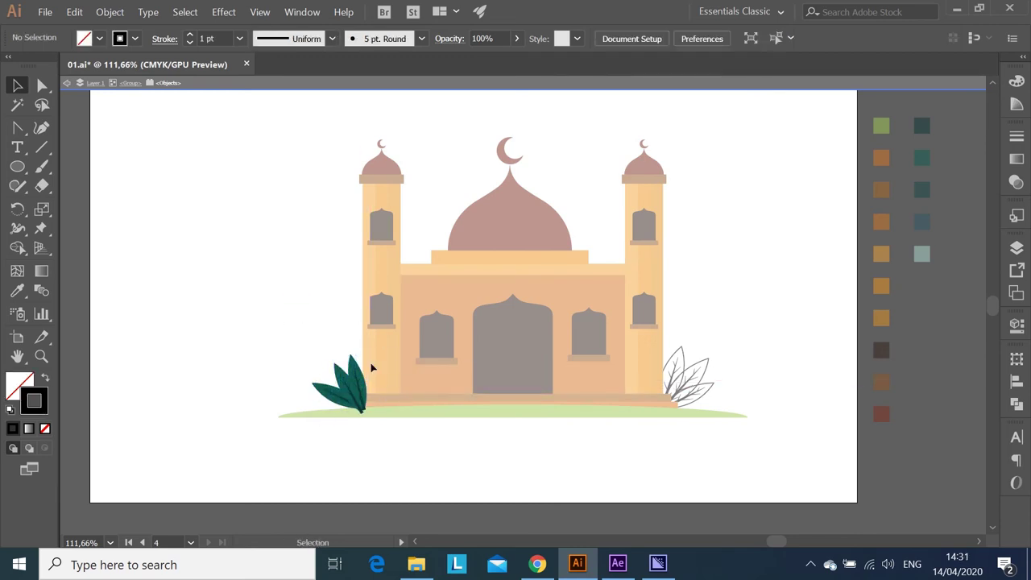
Step: Fill a second leaf with the darker teal swatch
double_click(334, 369)
double_click(340, 367)
left_click(347, 375)
left_click(19, 292)
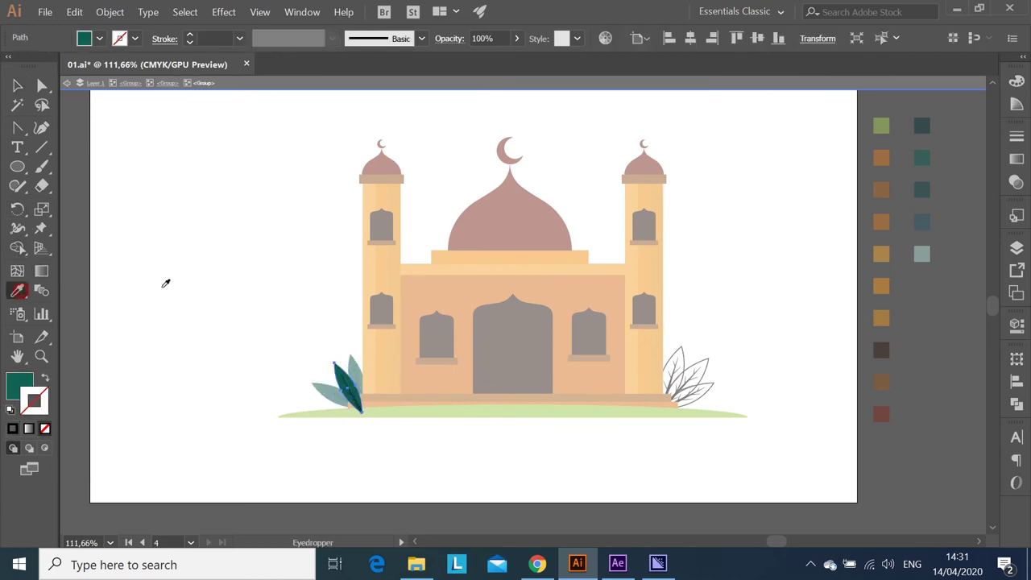
left_click(926, 192)
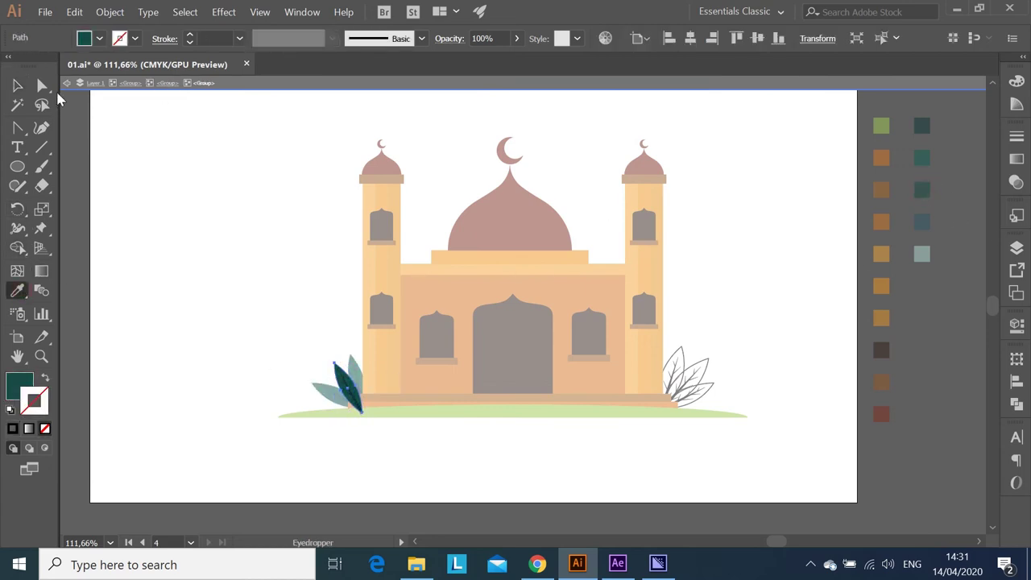
left_click(17, 84)
key("Escape")
Step: Fill the next leaf with another teal swatch
double_click(351, 360)
double_click(351, 360)
left_click(351, 367)
left_click(18, 291)
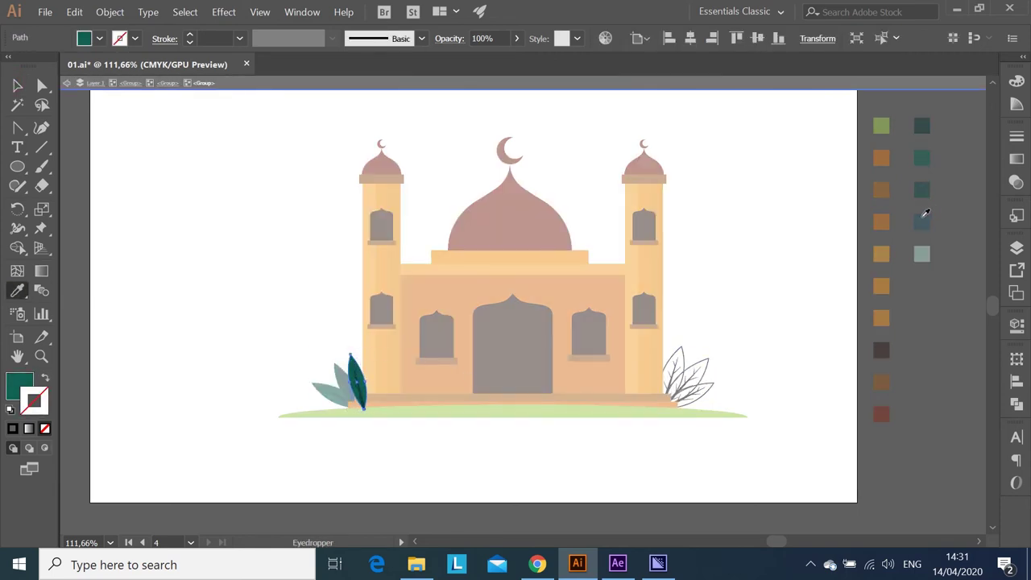
left_click(923, 219)
left_click(924, 184)
left_click(17, 85)
double_click(115, 150)
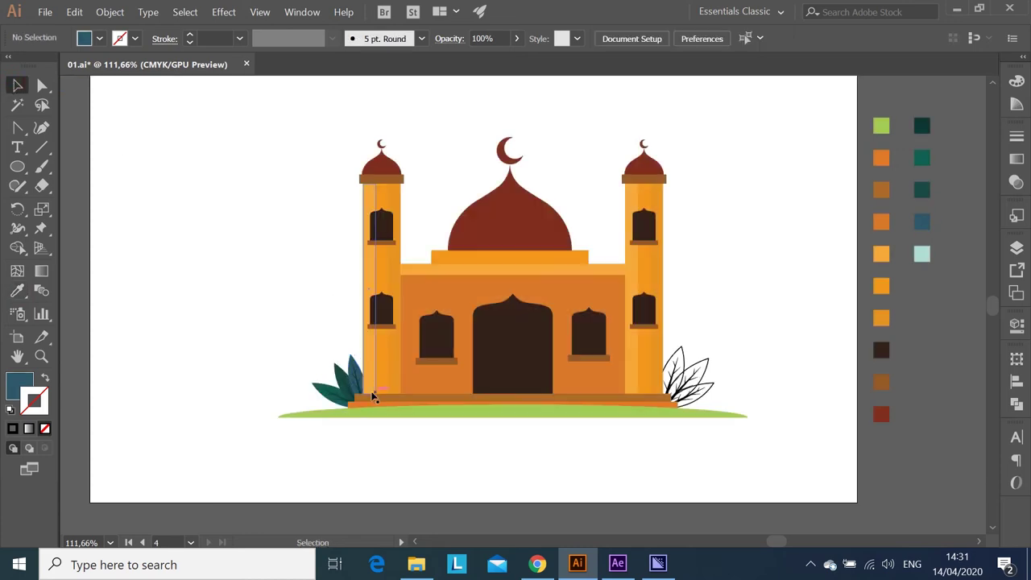
Step: Delete the right plant from the plants group
left_click(374, 396)
double_click(689, 378)
left_click(679, 390)
key("Delete")
double_click(324, 333)
double_click(345, 377)
left_click(345, 377)
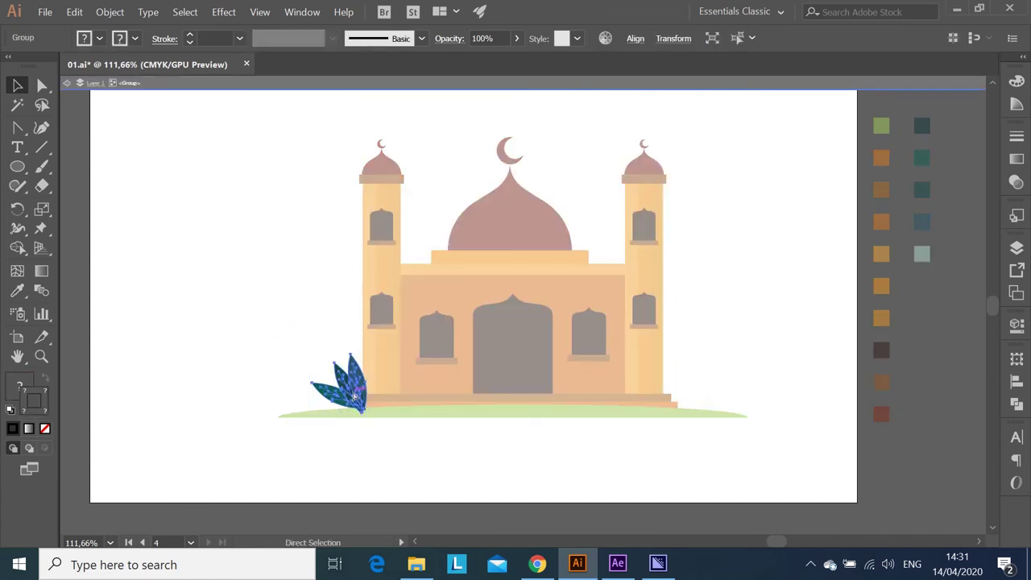
Step: Mirror the left plant with Transform > Reflect
double_click(338, 313)
left_click(350, 359)
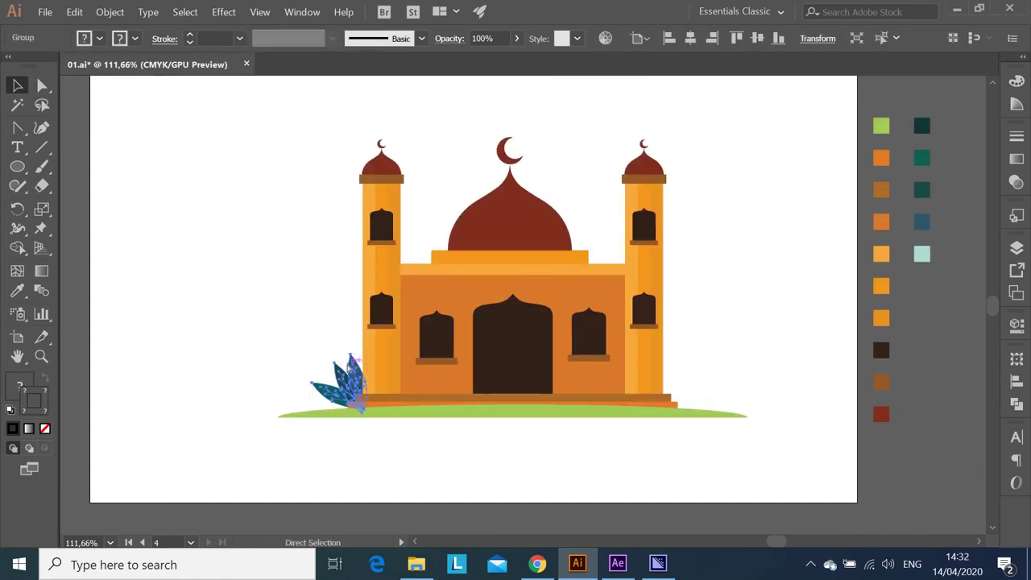
right_click(348, 380)
left_click(564, 325)
left_click(283, 376)
left_click(428, 414)
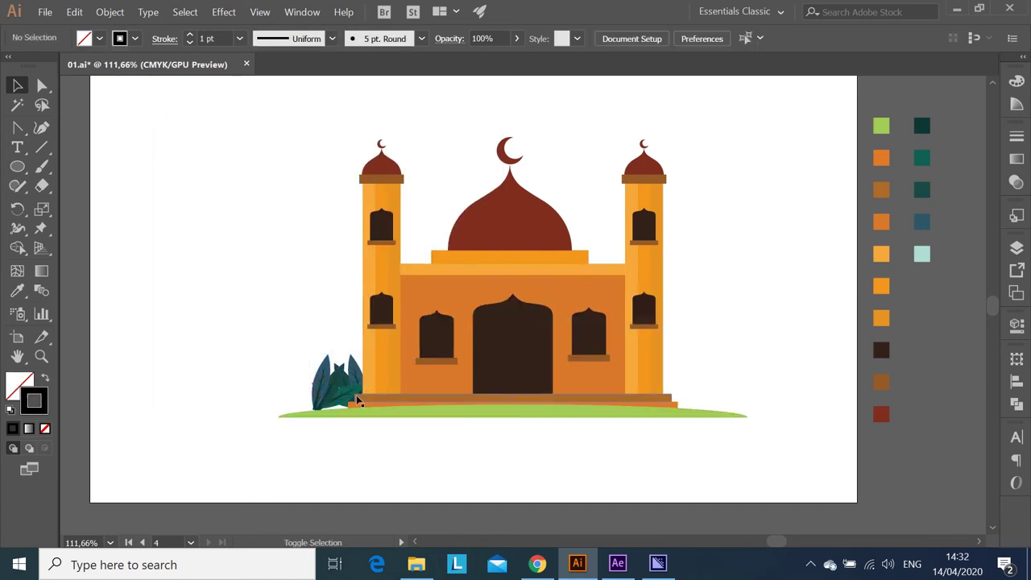
Step: Copy the plant beside the right tower and centre the leaves horizontally on the door
left_click_drag(335, 385, 682, 395)
left_click(348, 372, "shift")
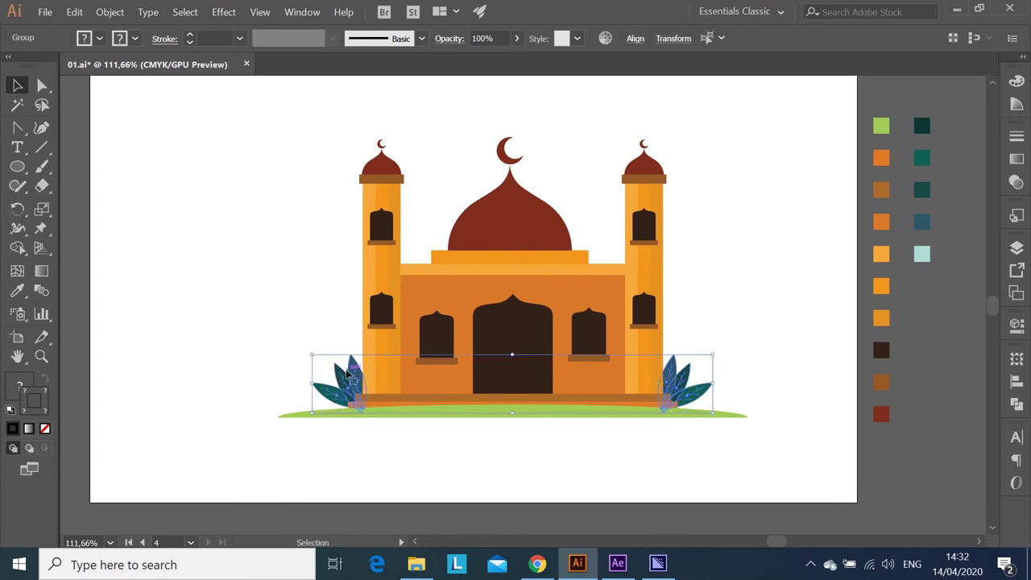
left_click(521, 369)
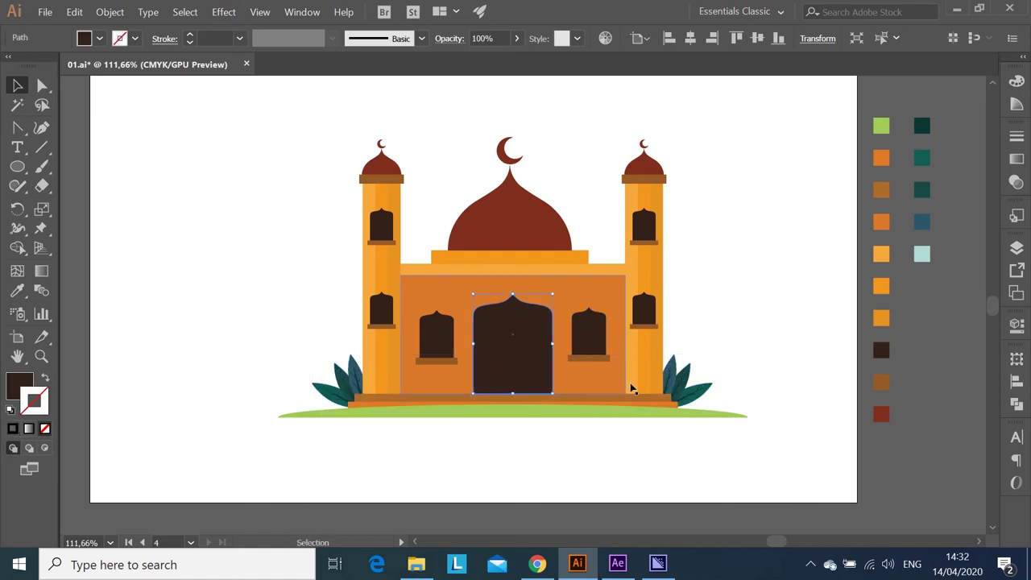
left_click(551, 373)
left_click(665, 377)
left_click(533, 331, "shift")
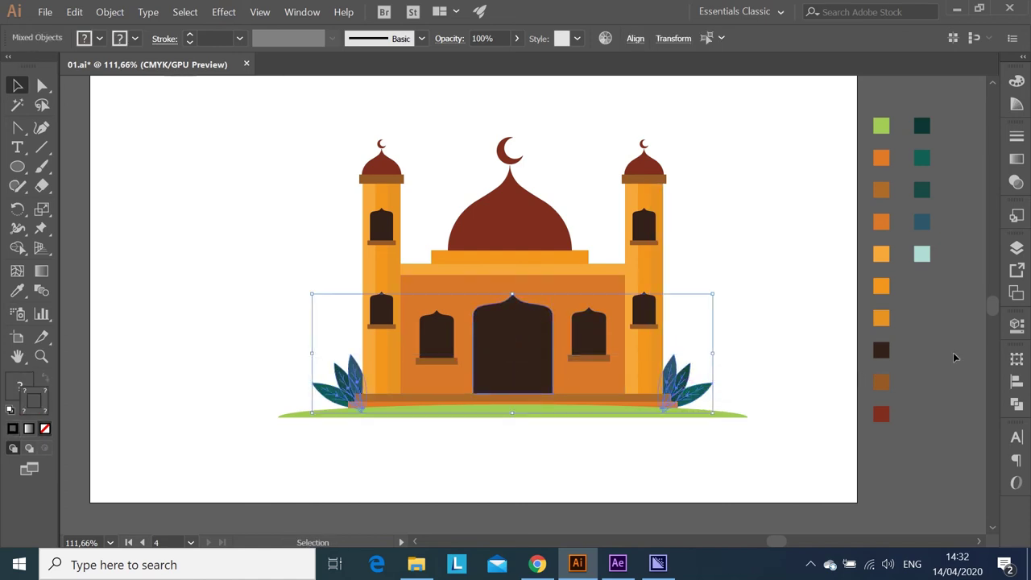
key("shift+F7")
left_click(853, 392)
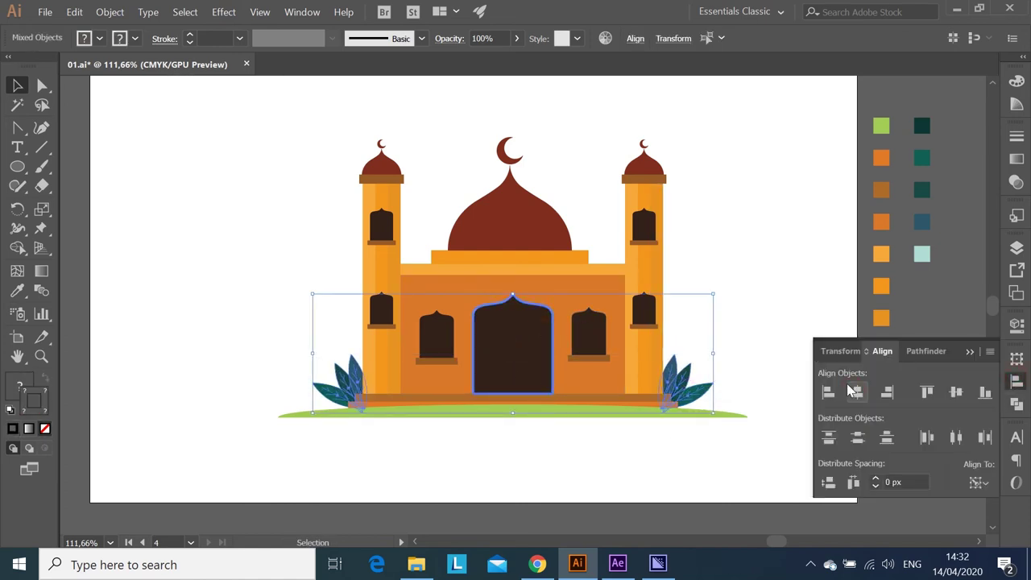
left_click(738, 345)
key("shift+F7")
Step: Select all the artwork, scale the mosque down and move it lower
scroll(751, 329, "up", 1)
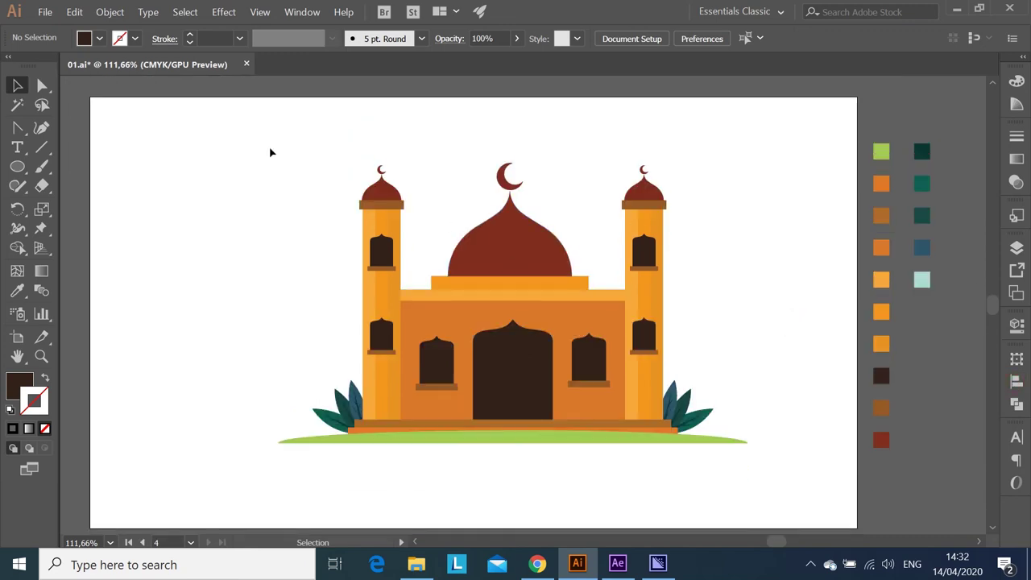
key("ctrl+a")
left_click_drag(749, 163, 650, 221)
left_click_drag(260, 198, 576, 476)
left_click_drag(510, 365, 544, 413)
left_click(288, 398)
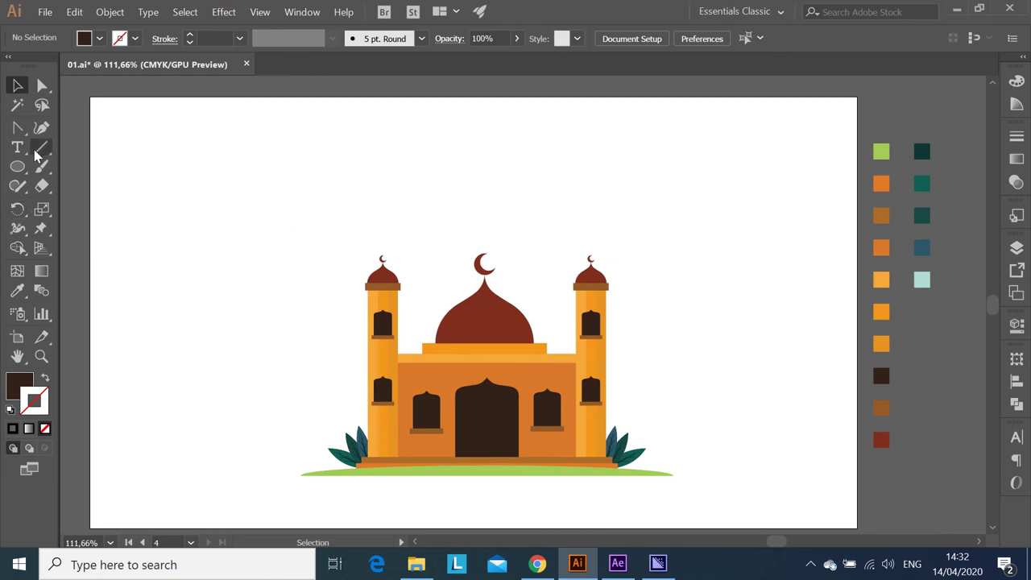
left_click(17, 127)
Step: Draw a closed wavy, bumpy-topped blob outline around the mosque with the Pen tool
left_click_drag(339, 470, 307, 437)
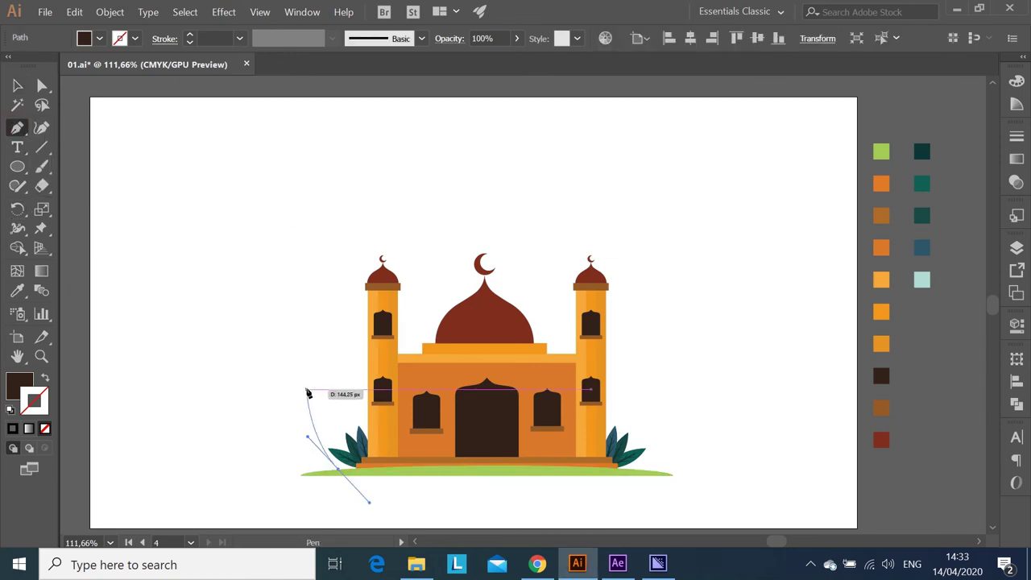
left_click_drag(322, 383, 323, 357)
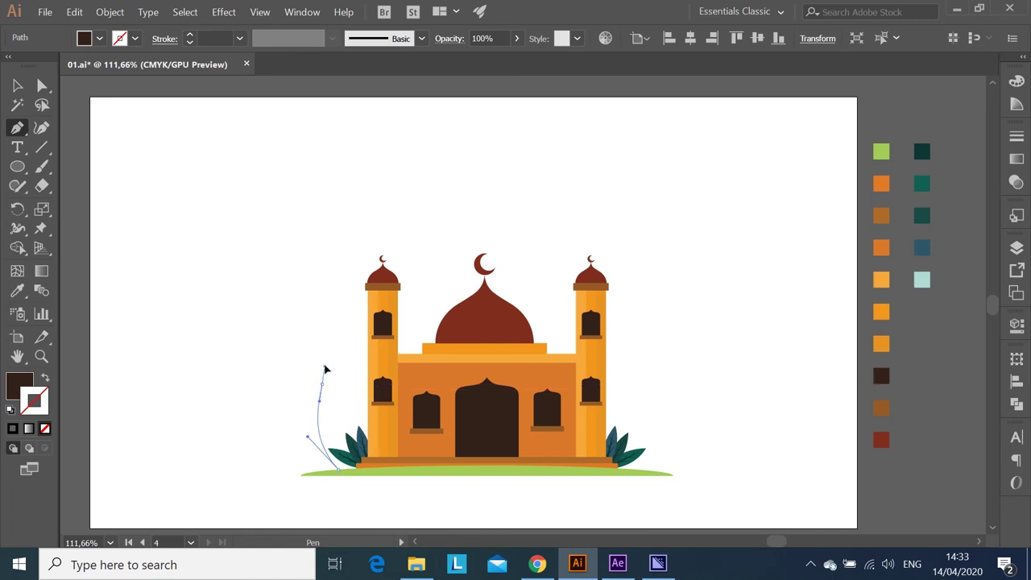
left_click(319, 314)
left_click(315, 291)
left_click_drag(310, 238, 330, 209)
mouse_move(355, 191)
left_mouse_down()
mouse_move(365, 198)
mouse_move(454, 177)
mouse_move(487, 153)
left_mouse_up()
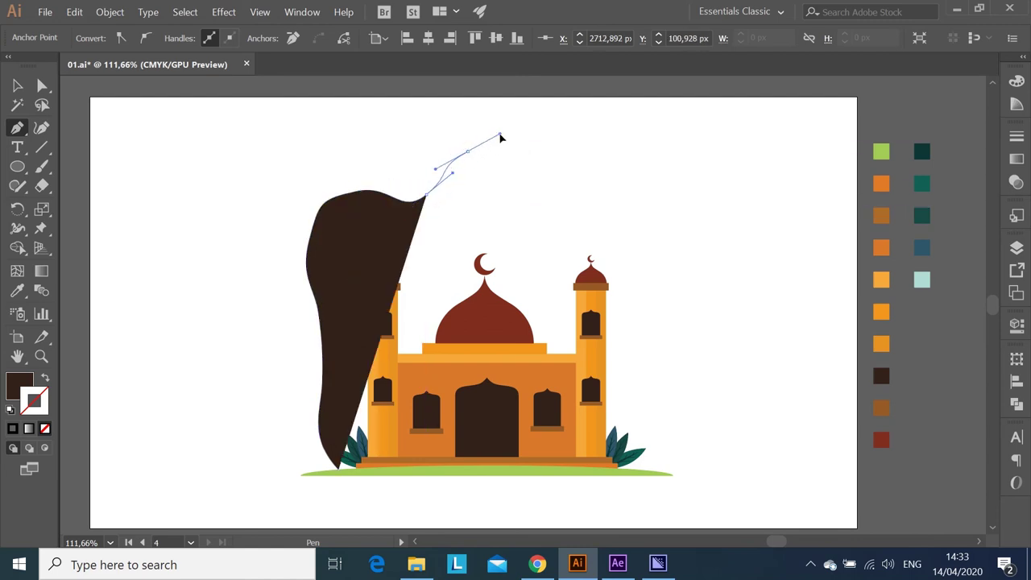
left_click(580, 164)
mouse_move(594, 203)
left_mouse_down()
mouse_move(626, 212)
mouse_move(649, 193)
left_mouse_up()
mouse_move(694, 277)
left_mouse_down()
mouse_move(669, 317)
mouse_move(686, 417)
mouse_move(654, 475)
left_mouse_up()
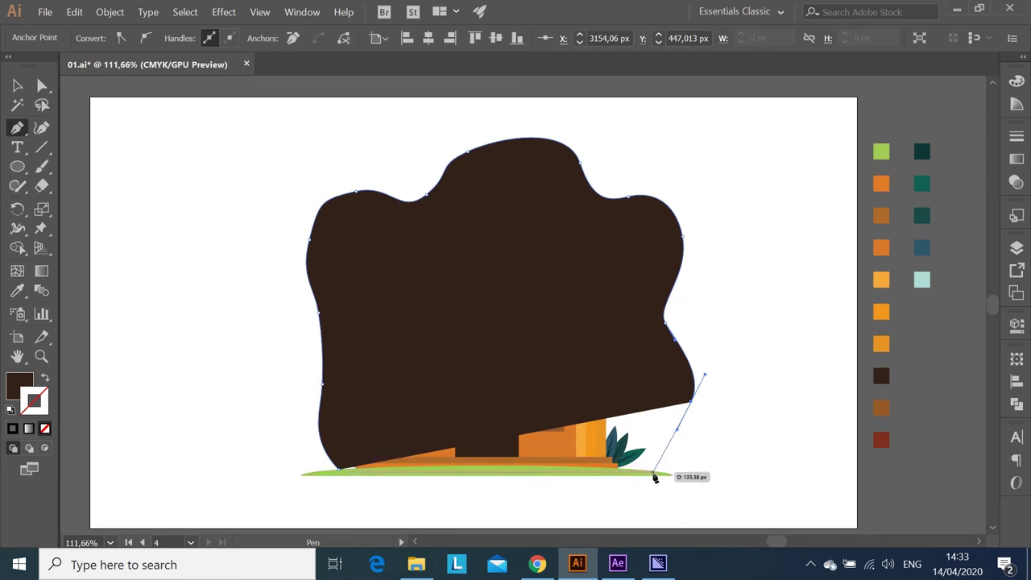
left_click_drag(657, 476, 644, 490)
left_click_drag(337, 471, 307, 437)
Step: Reshape the blob's anchors and curves, then fill it with the light teal swatch
left_click(41, 85)
left_click(467, 152)
left_click(427, 200)
left_click(357, 194)
left_click_drag(318, 202, 314, 213)
left_click_drag(326, 391, 323, 385)
left_click_drag(629, 198, 637, 196)
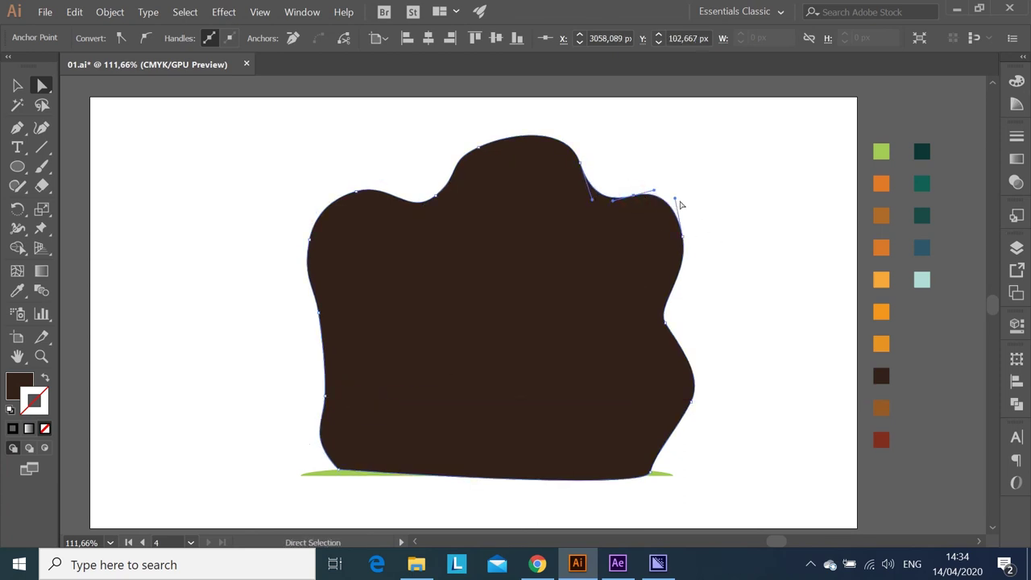
left_click(691, 403)
mouse_move(705, 375)
left_mouse_down()
mouse_move(707, 387)
mouse_move(706, 363)
left_mouse_up()
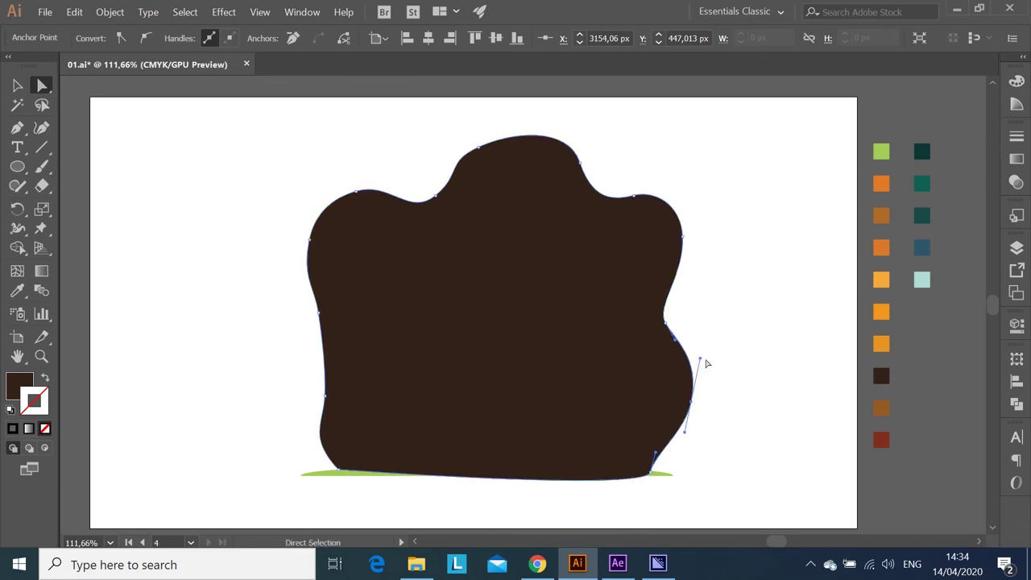
left_click_drag(439, 201, 442, 196)
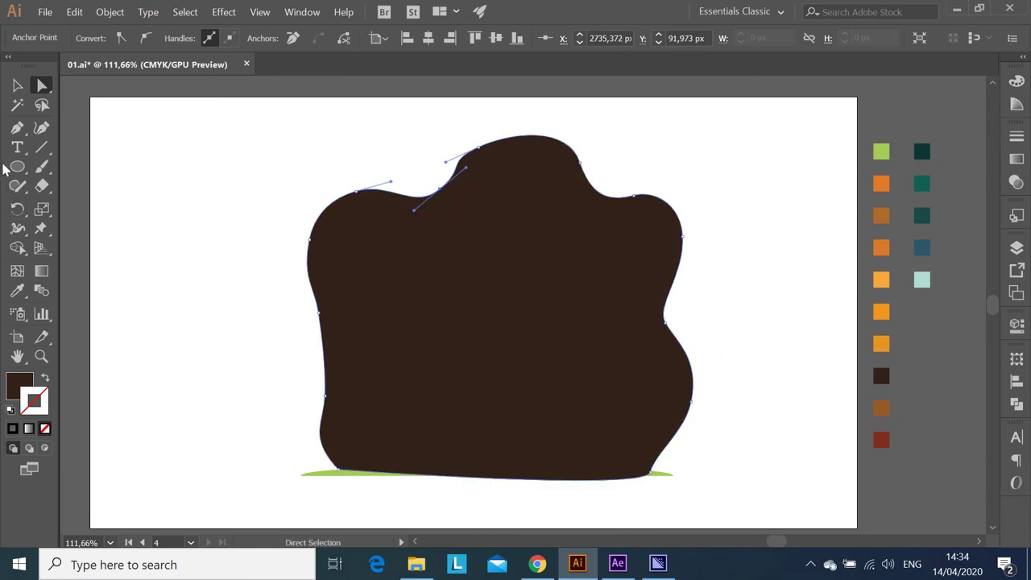
left_click(17, 291)
left_click(922, 279)
Step: Send the teal blob to the back and centre it horizontally on the green ground
key("v")
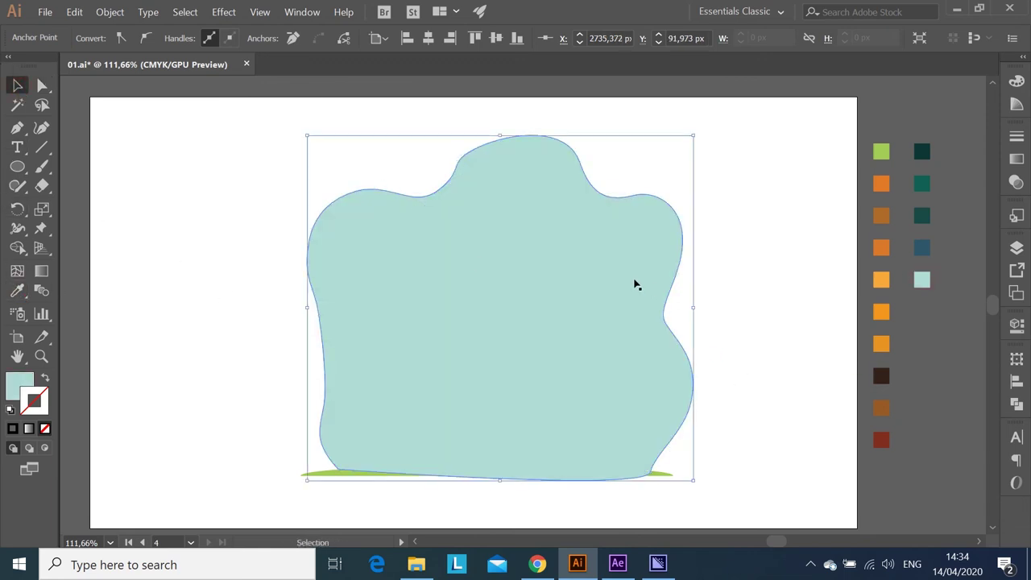
right_click(556, 282)
left_click(757, 523)
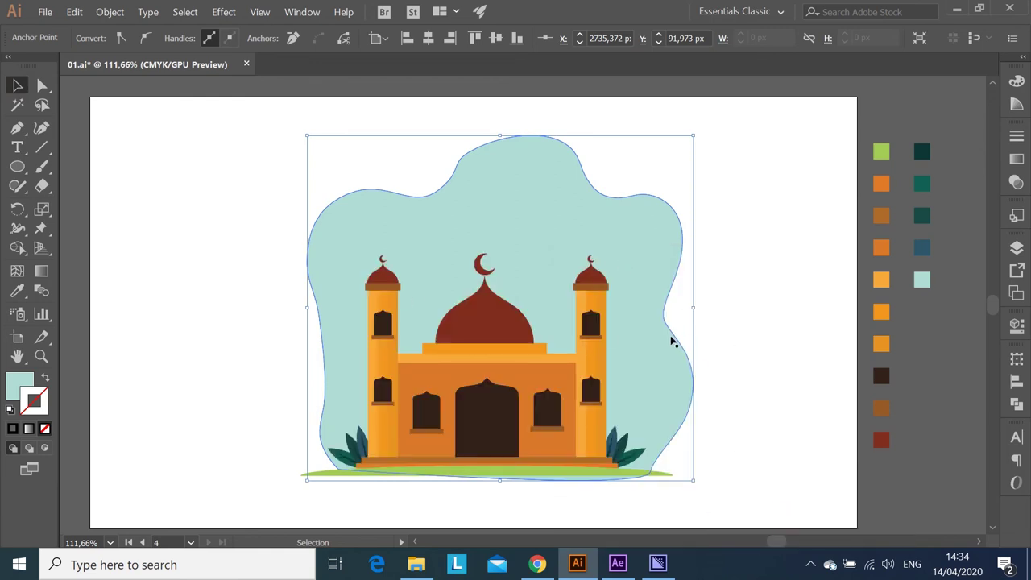
left_click(484, 412, "shift")
left_click(1017, 381)
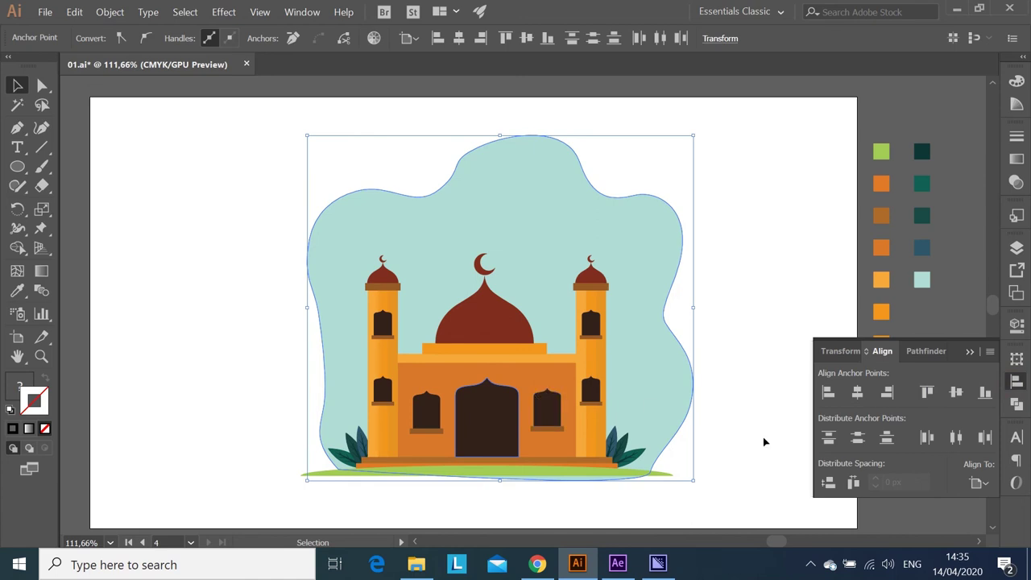
left_click(687, 448)
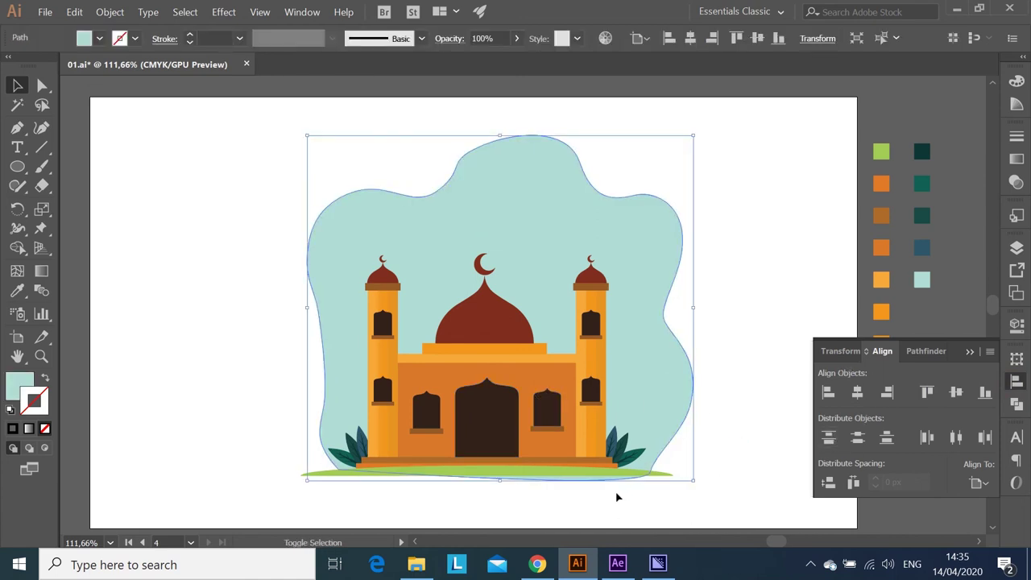
left_click(630, 475, "shift")
left_click(857, 392)
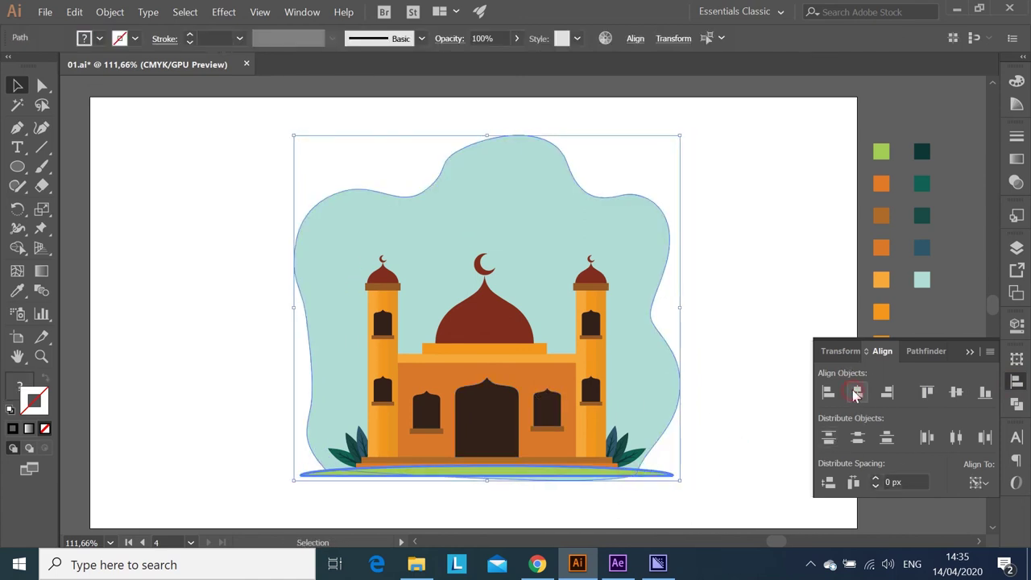
left_click(759, 352)
Step: Adjust the blob's anchor handles so its lower edge meets the ground smoothly
left_click(499, 478)
key("p")
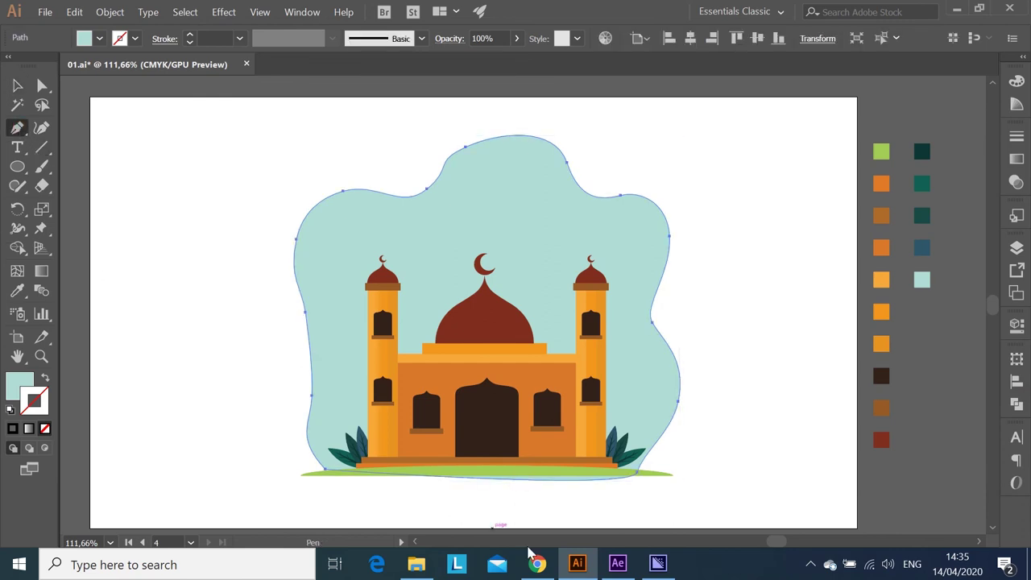
left_click(42, 86)
left_click_drag(535, 480, 537, 476)
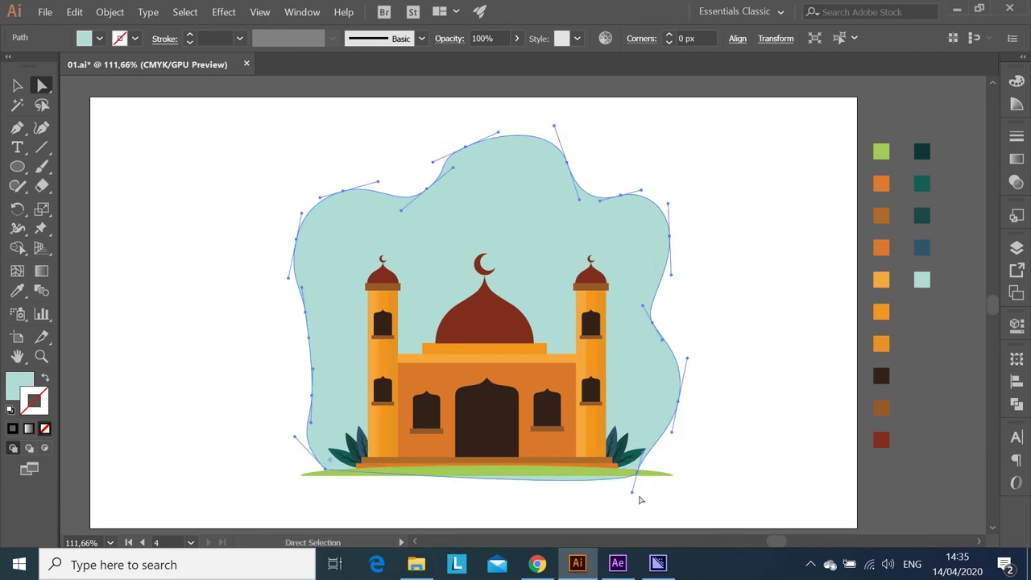
left_click_drag(640, 480, 590, 474)
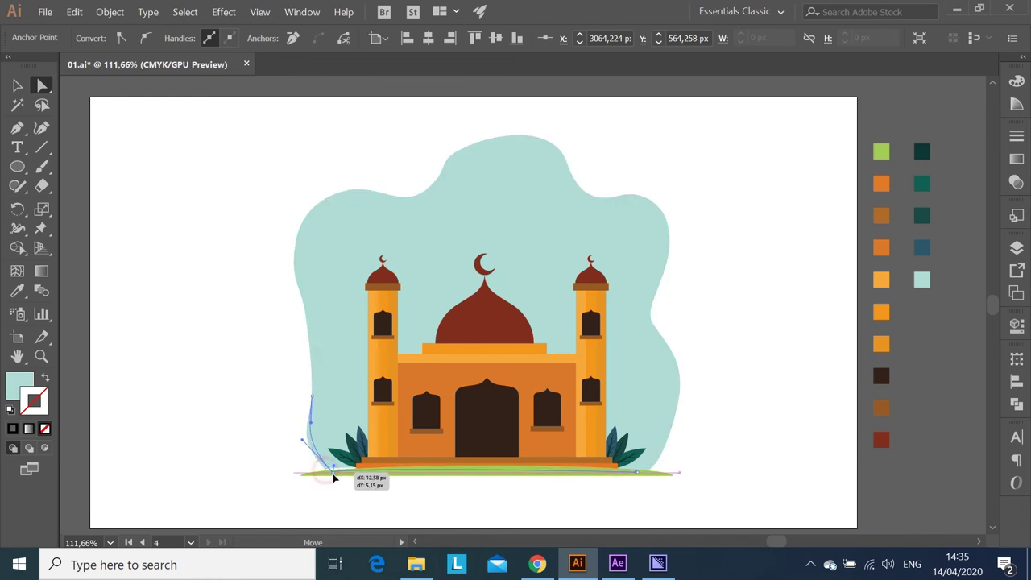
left_click(524, 510)
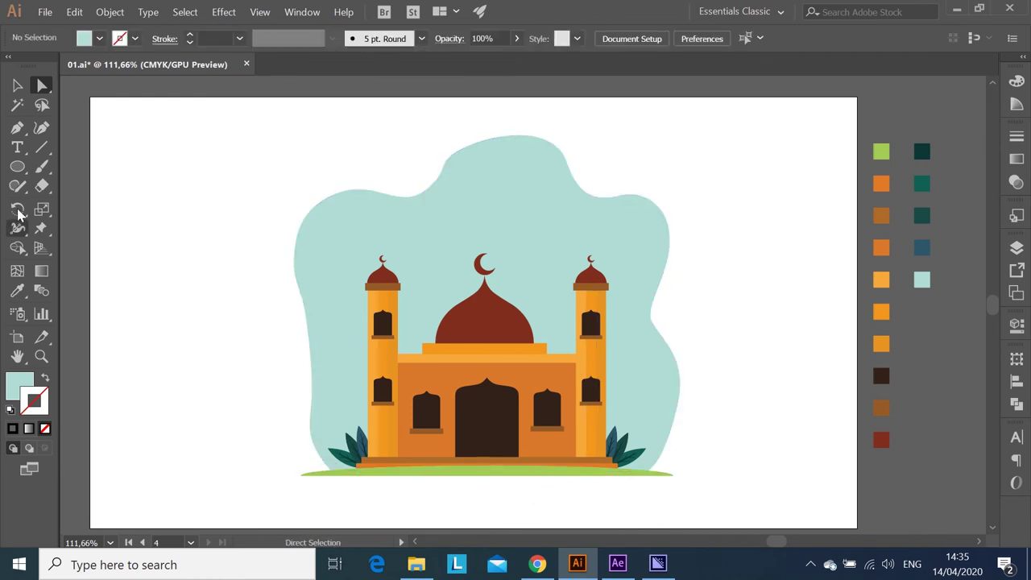
Step: Cut a crescent from two overlapping circles using Pathfinder Minus Front
key("l")
left_click_drag(173, 155, 282, 263)
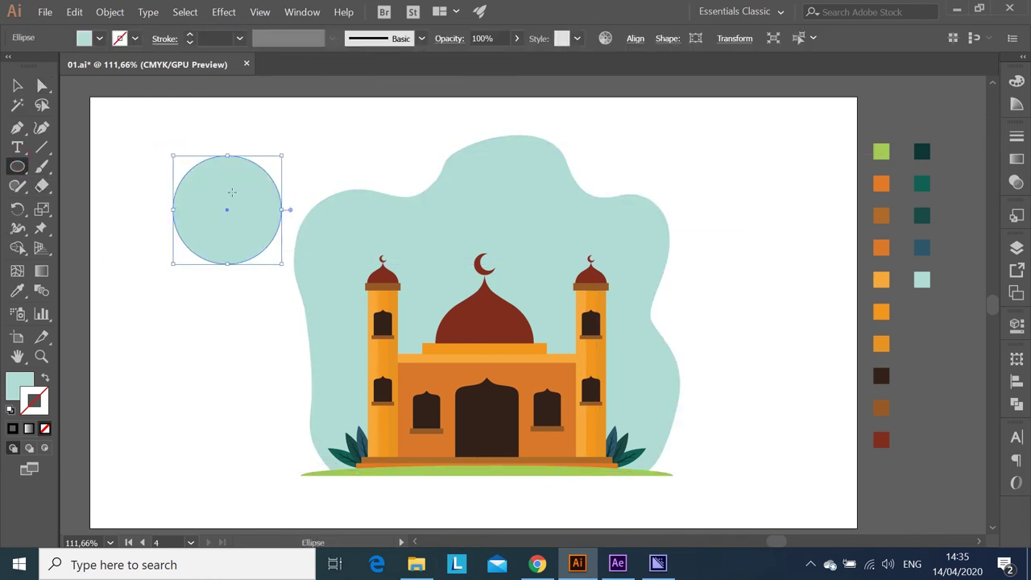
left_click_drag(240, 193, 290, 246)
key("v")
mouse_move(247, 203)
left_mouse_down()
mouse_move(239, 216)
mouse_move(239, 203)
left_mouse_up()
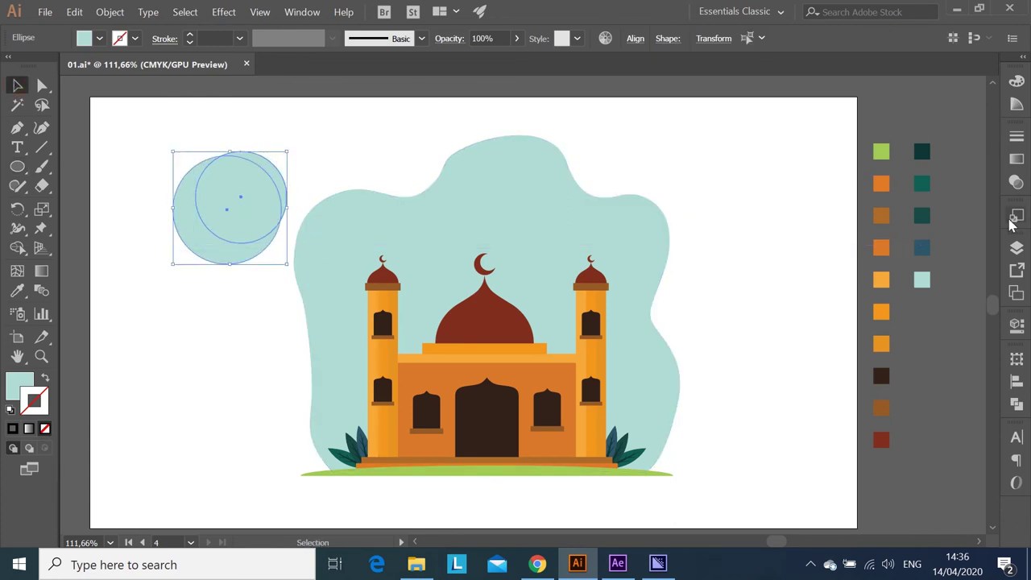
left_click(1016, 405)
left_click(856, 391)
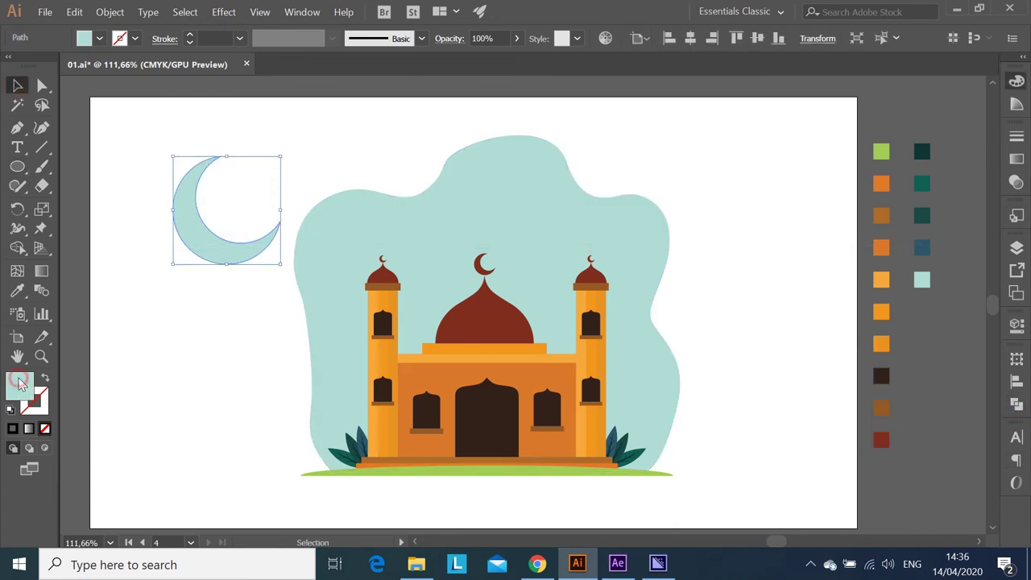
Step: Make the crescent white, move it above the dome and scale it down
left_click(12, 429)
left_click(838, 97)
left_click_drag(201, 242, 489, 240)
mouse_move(568, 263)
left_mouse_down()
mouse_move(539, 233)
mouse_move(539, 199)
left_mouse_up()
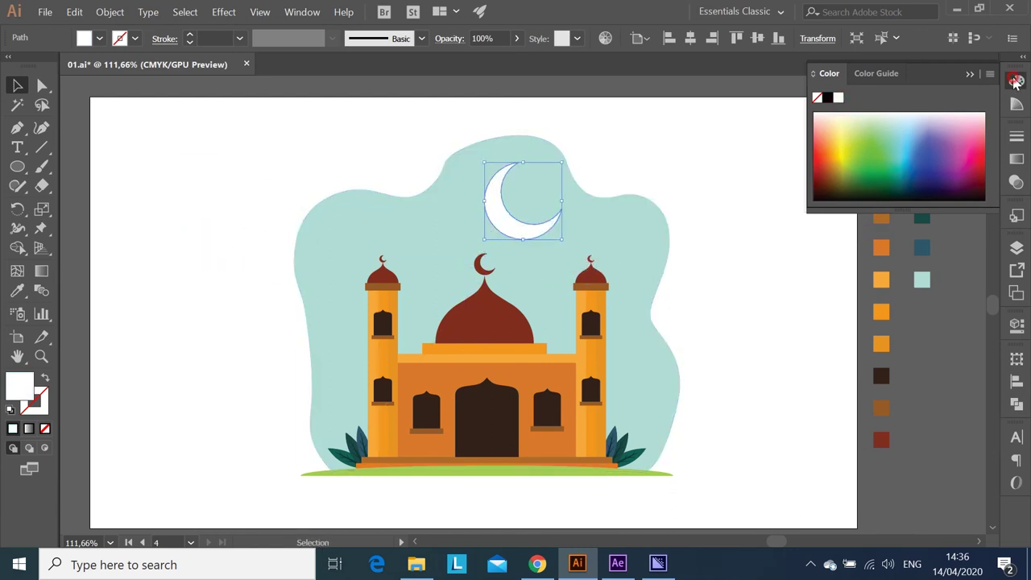
left_click(1016, 82)
left_click(704, 281)
Step: Draw small white stars around the dome and on the left and right of the sky
left_click_drag(17, 168, 90, 242)
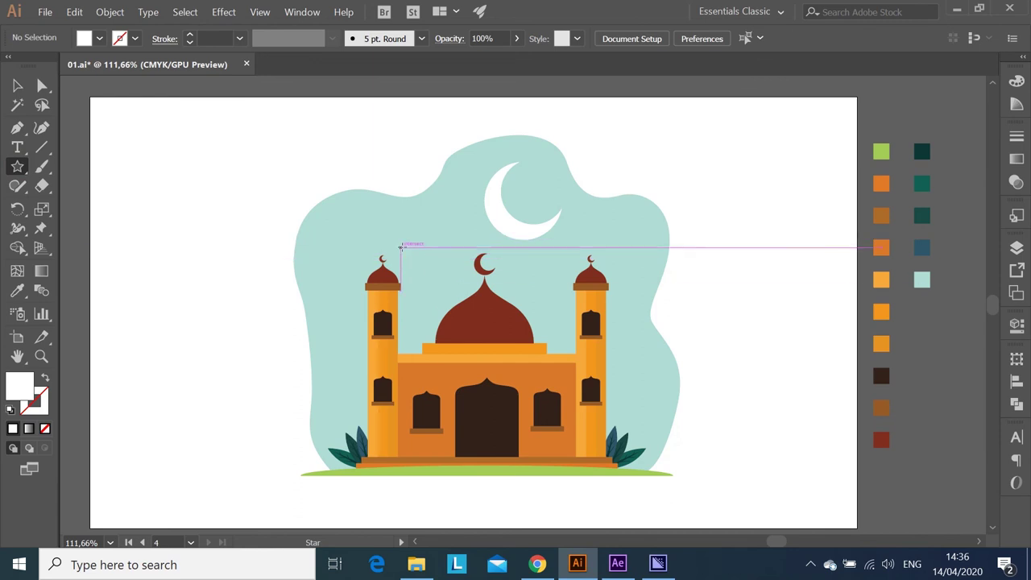
left_click_drag(407, 228, 436, 259)
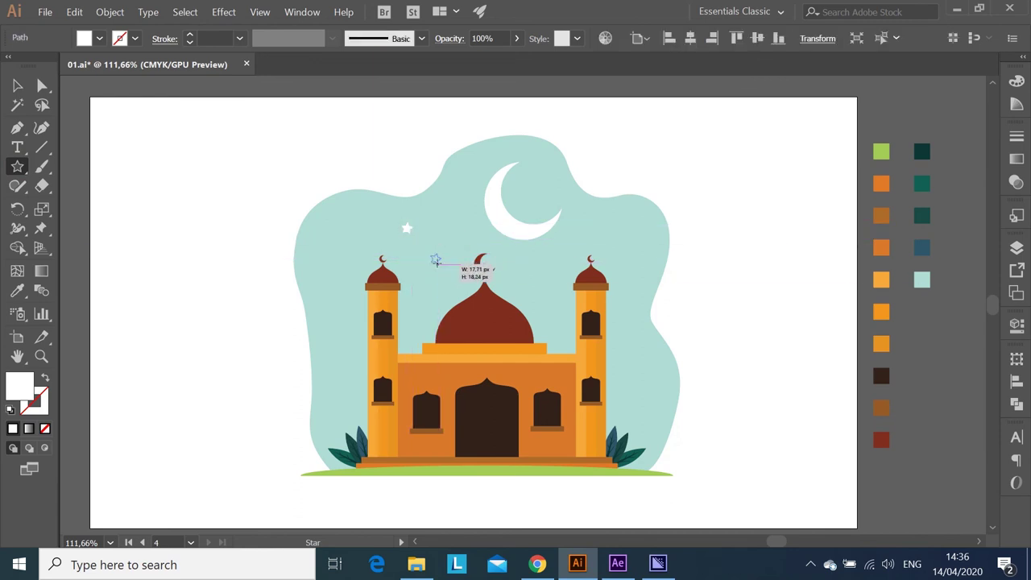
left_click_drag(626, 240, 628, 246)
left_click_drag(540, 288, 545, 291)
left_click_drag(328, 267, 331, 269)
Step: Nudge the left star up and left, then marquee-select all the artwork
key("v")
left_click(253, 145)
left_click_drag(408, 228, 379, 215)
left_click(403, 139)
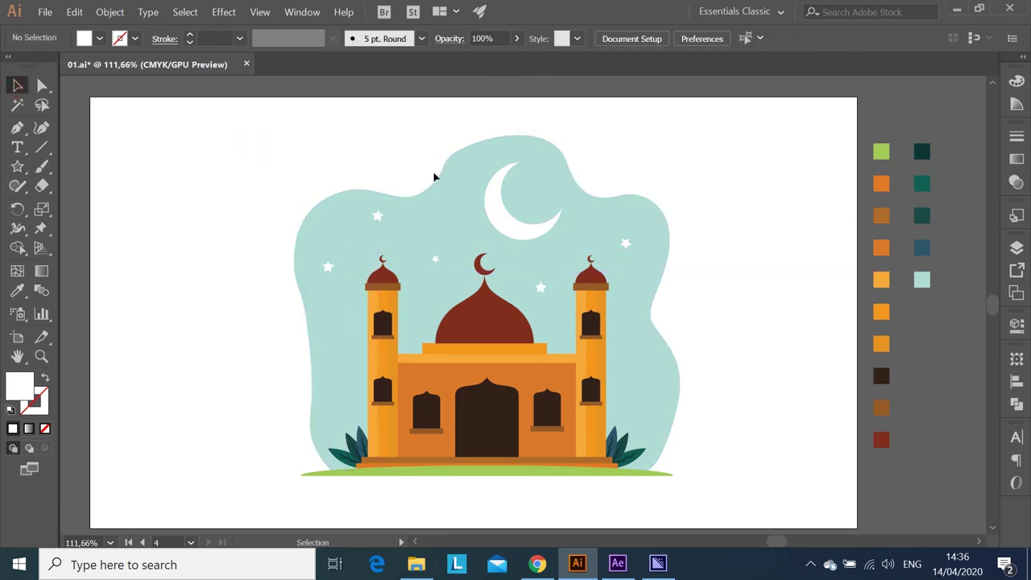
left_click_drag(264, 131, 718, 486)
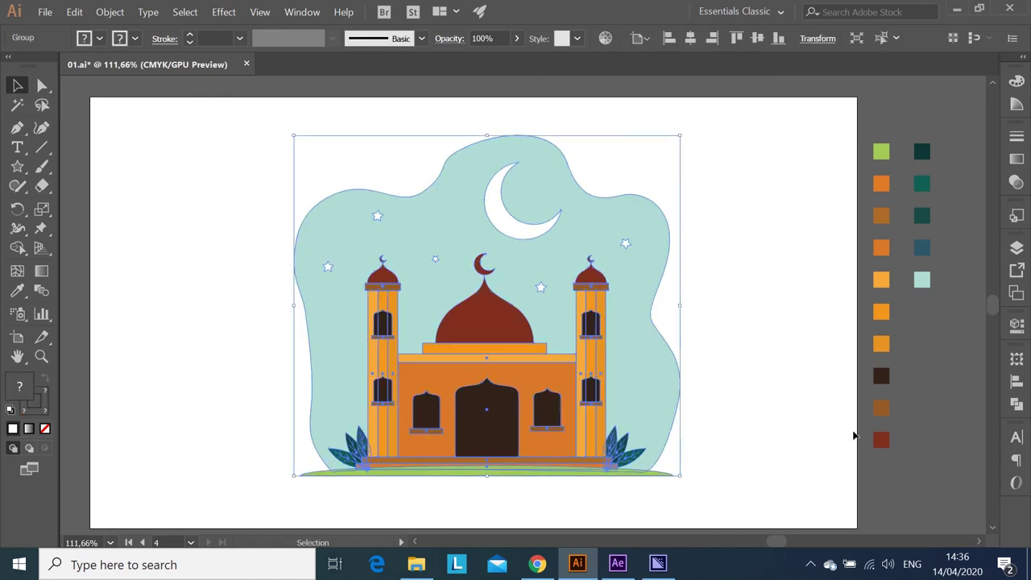
left_click(1017, 384)
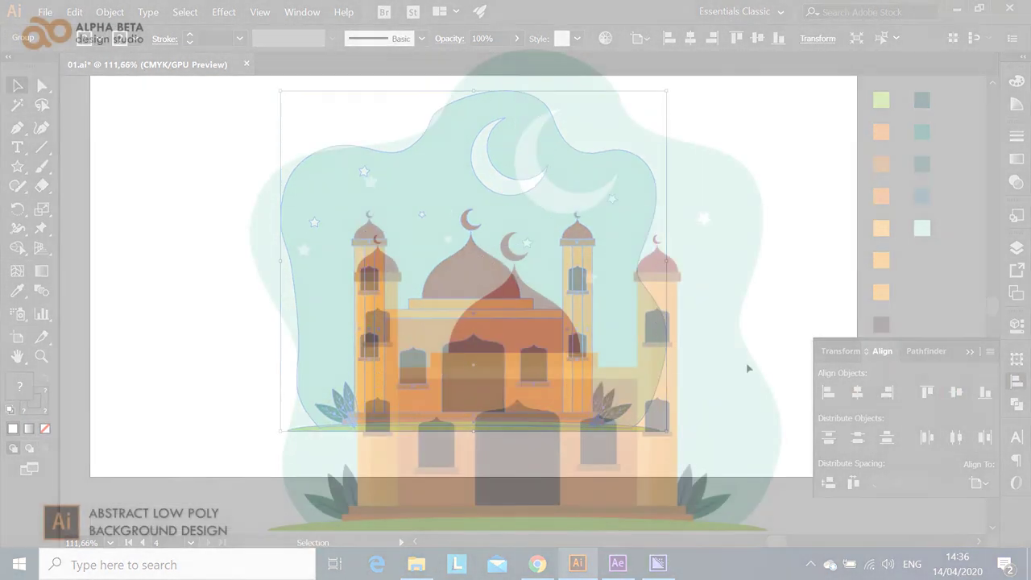